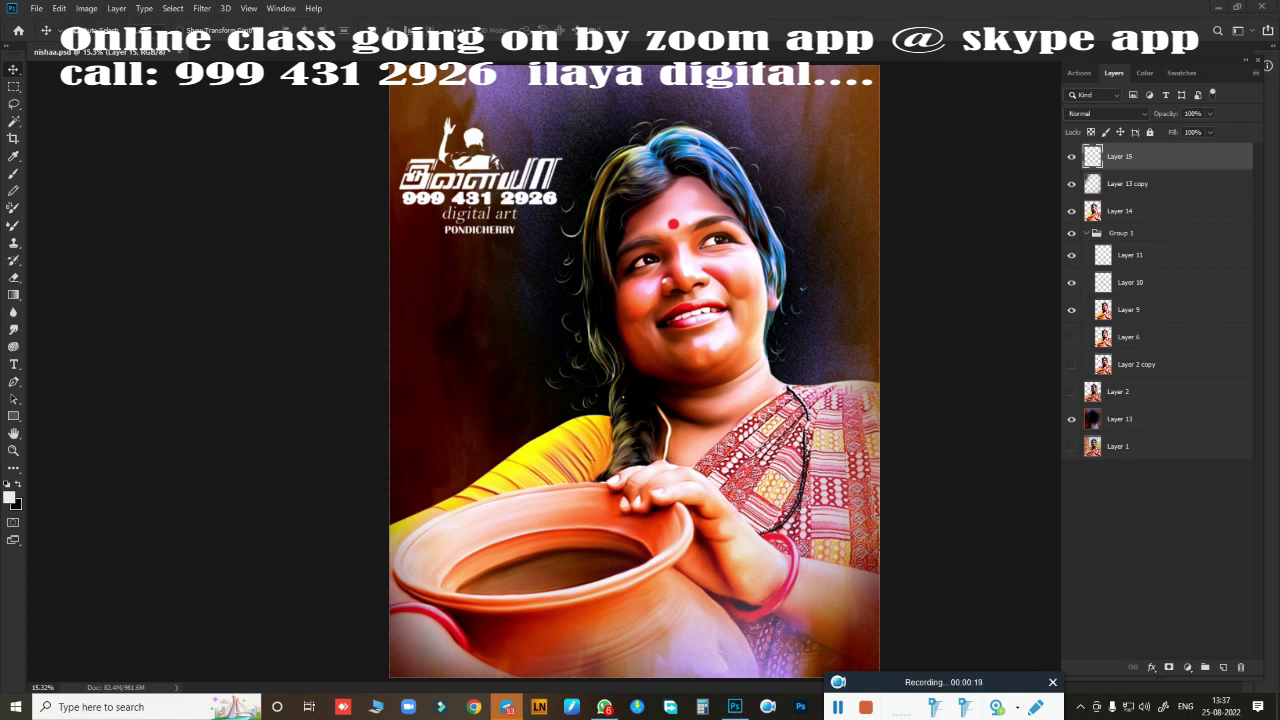
# Hide the watermark logo, Layer 14, Layer 11 and Layer 10 after comparing Layer 13 copy and Group 1.
pyautogui.click(1071, 158)
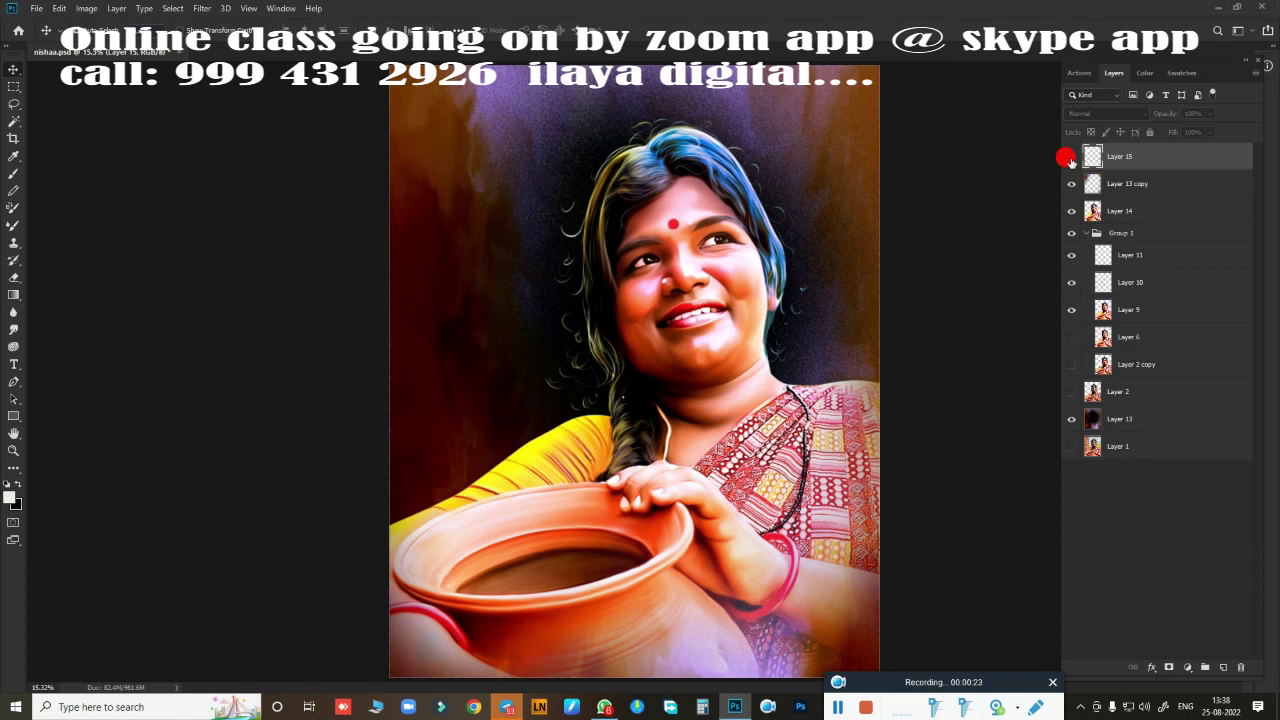
pyautogui.click(1070, 185)
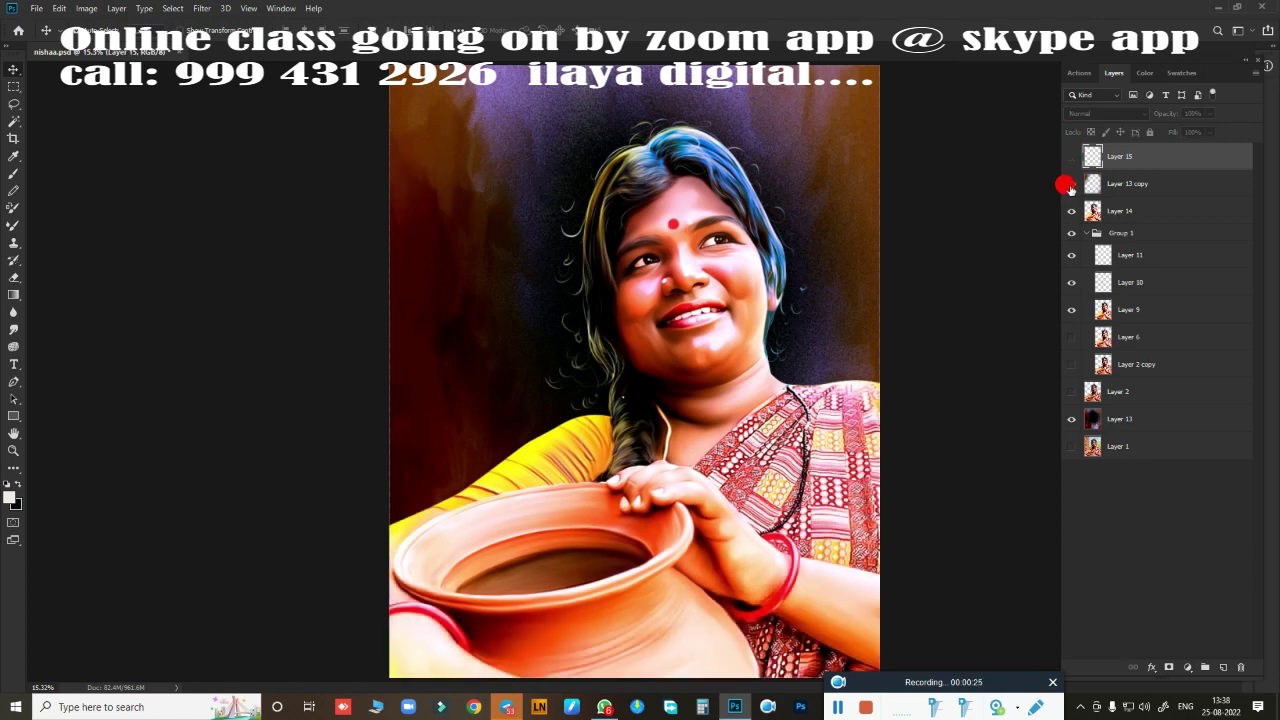
pyautogui.click(1070, 185)
pyautogui.click(1071, 211)
pyautogui.click(1071, 234)
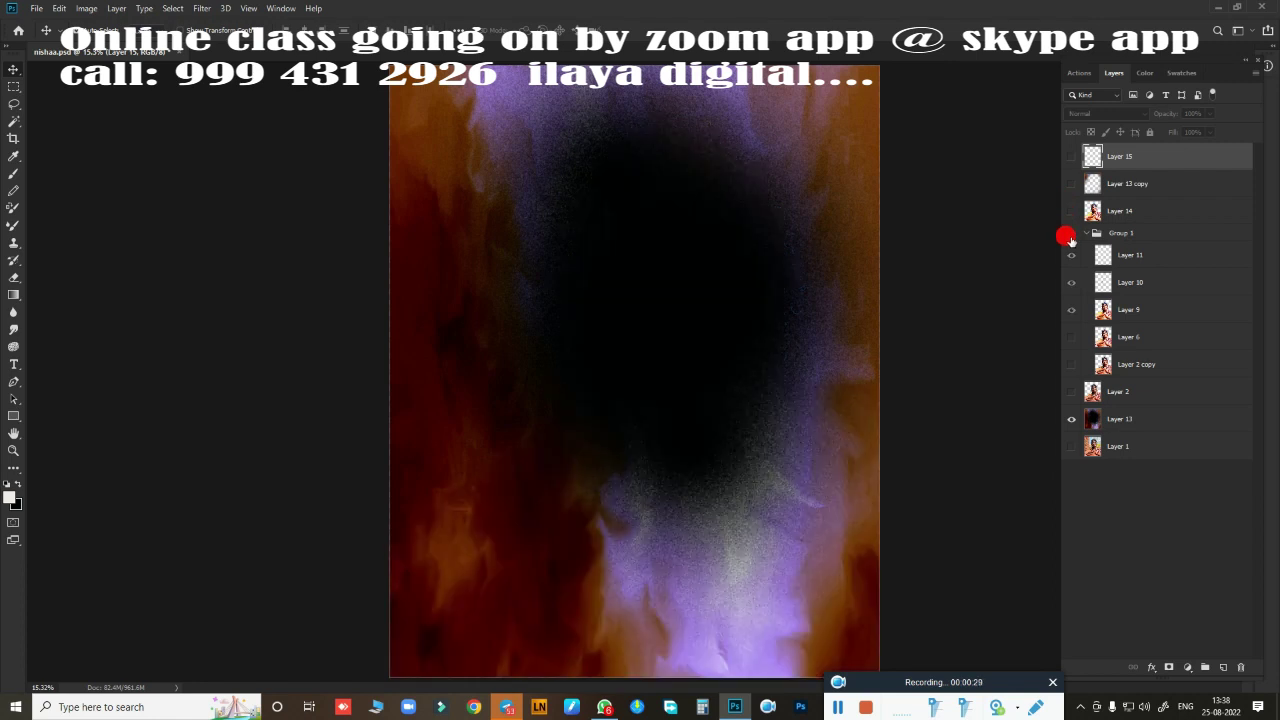
pyautogui.click(1071, 234)
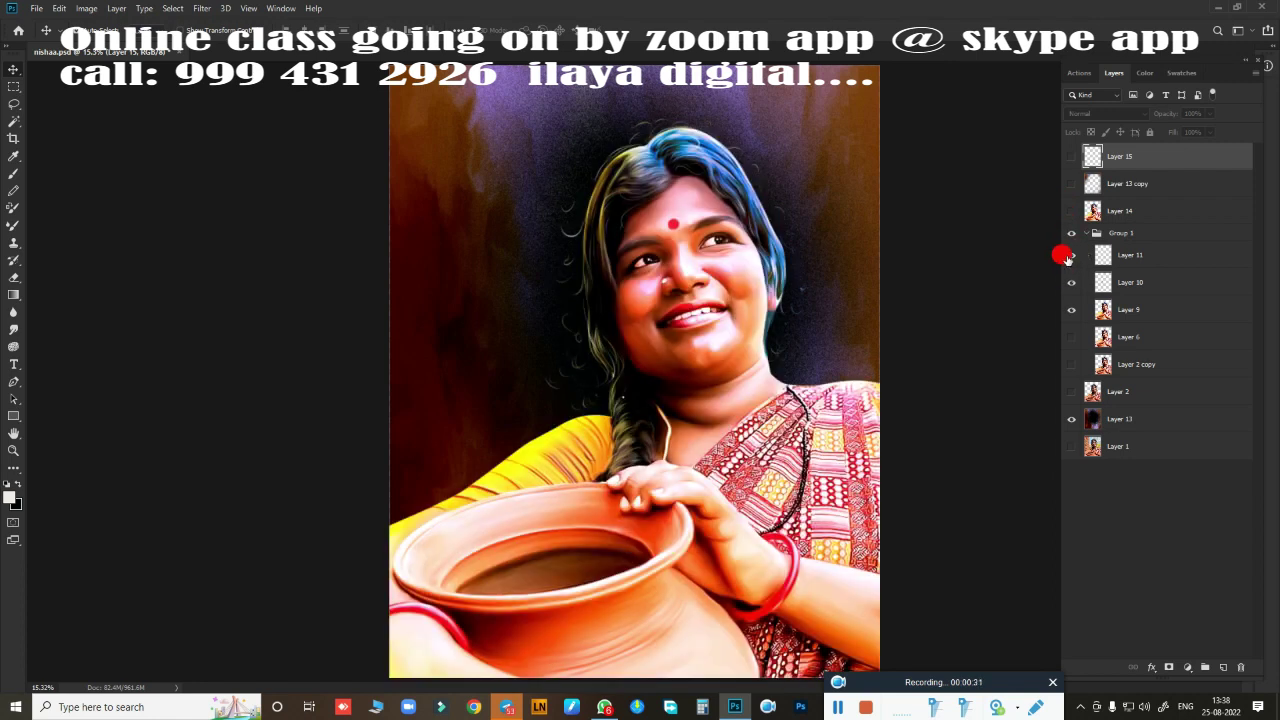
pyautogui.click(1067, 256)
pyautogui.click(1070, 282)
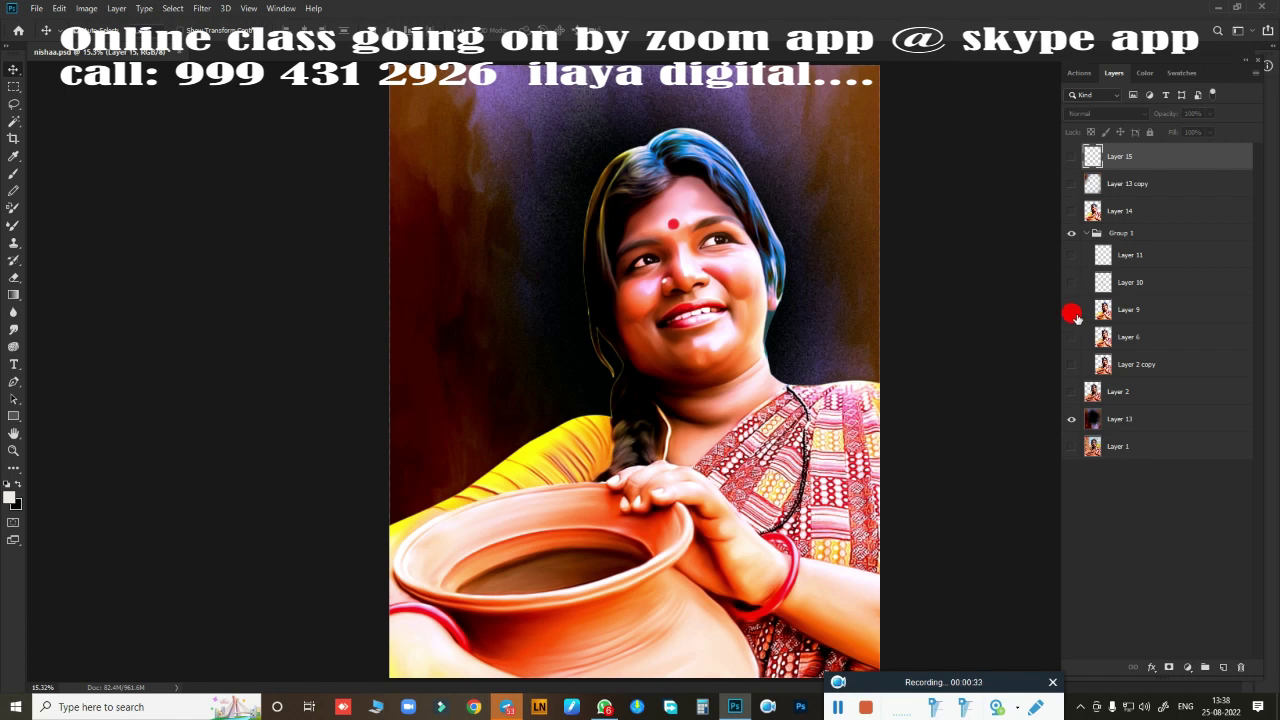
# Compare the Layer 9, Layer 6, Layer 2 copy and Layer 2 portrait versions, then hide them all.
pyautogui.click(1070, 312)
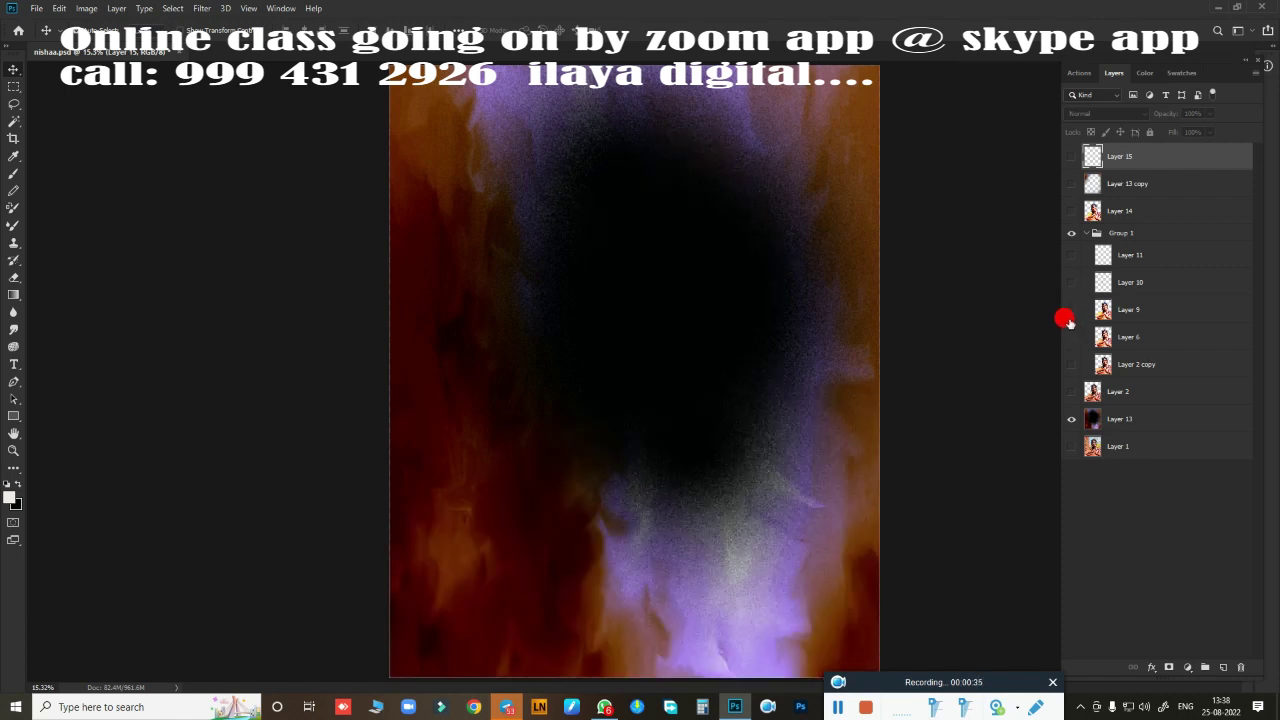
pyautogui.click(1070, 312)
pyautogui.click(1070, 337)
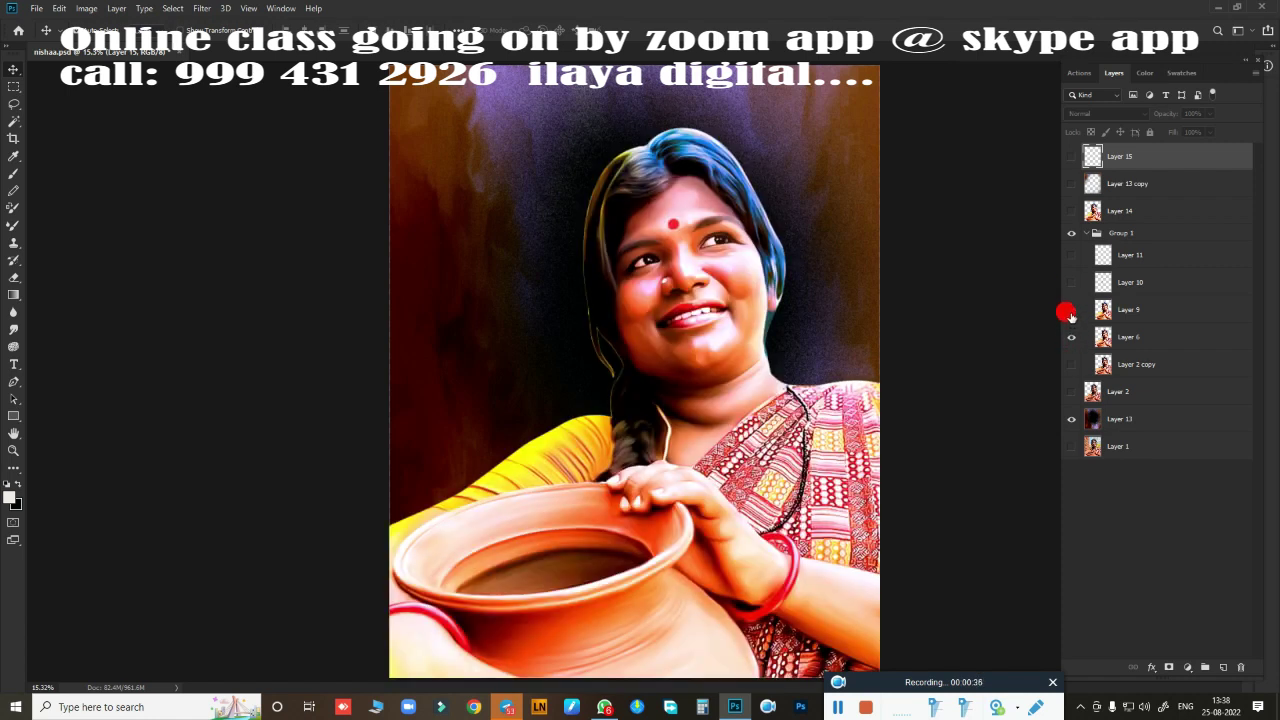
pyautogui.click(1070, 310)
pyautogui.click(1071, 364)
pyautogui.click(1070, 337)
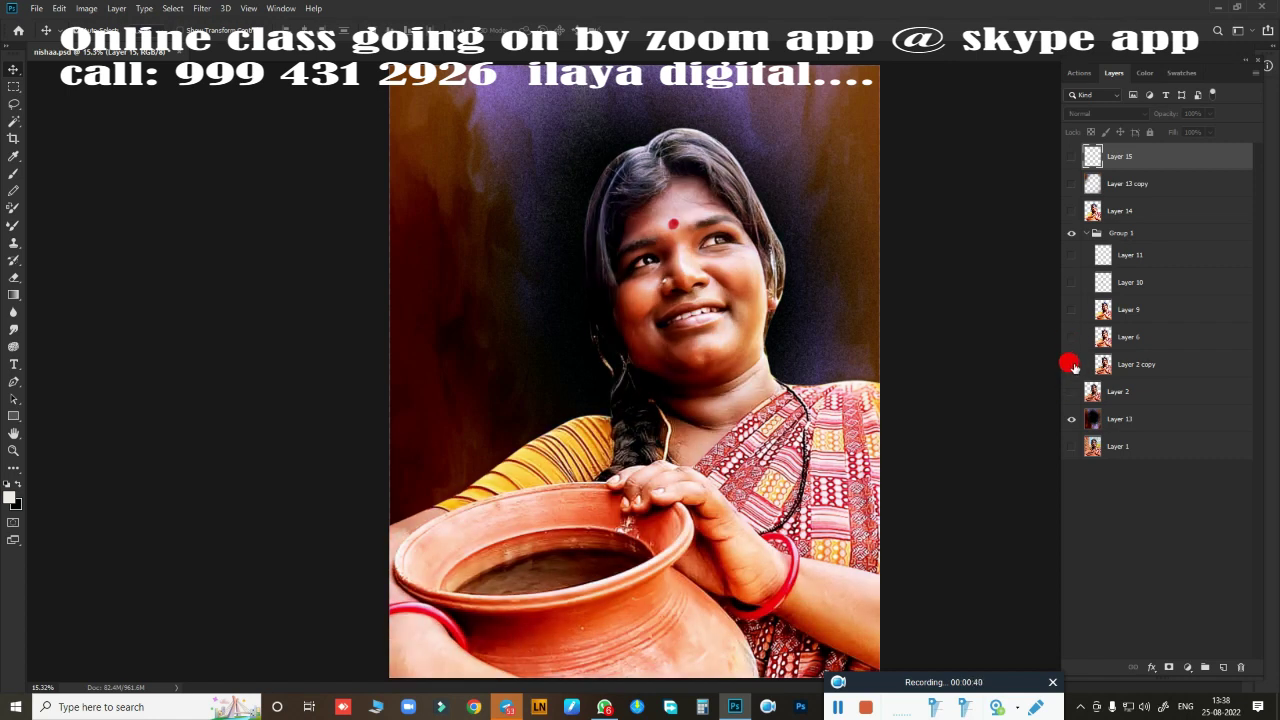
pyautogui.click(1071, 364)
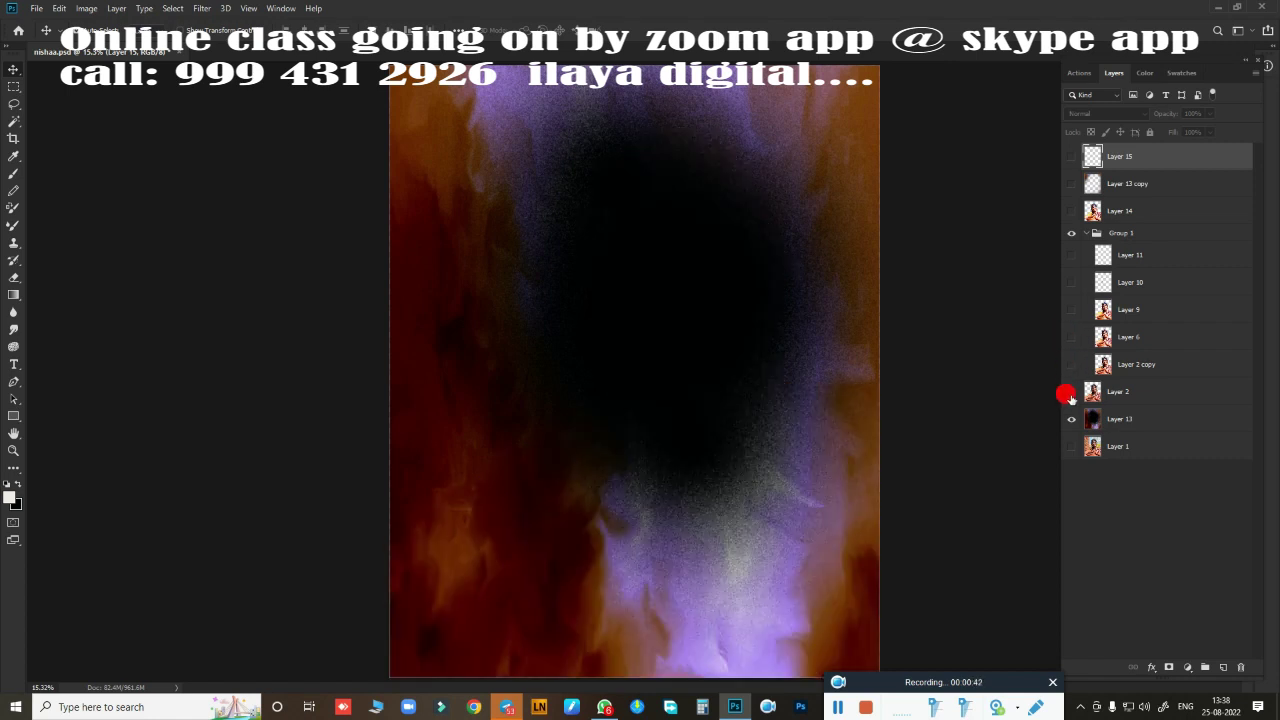
pyautogui.click(1071, 391)
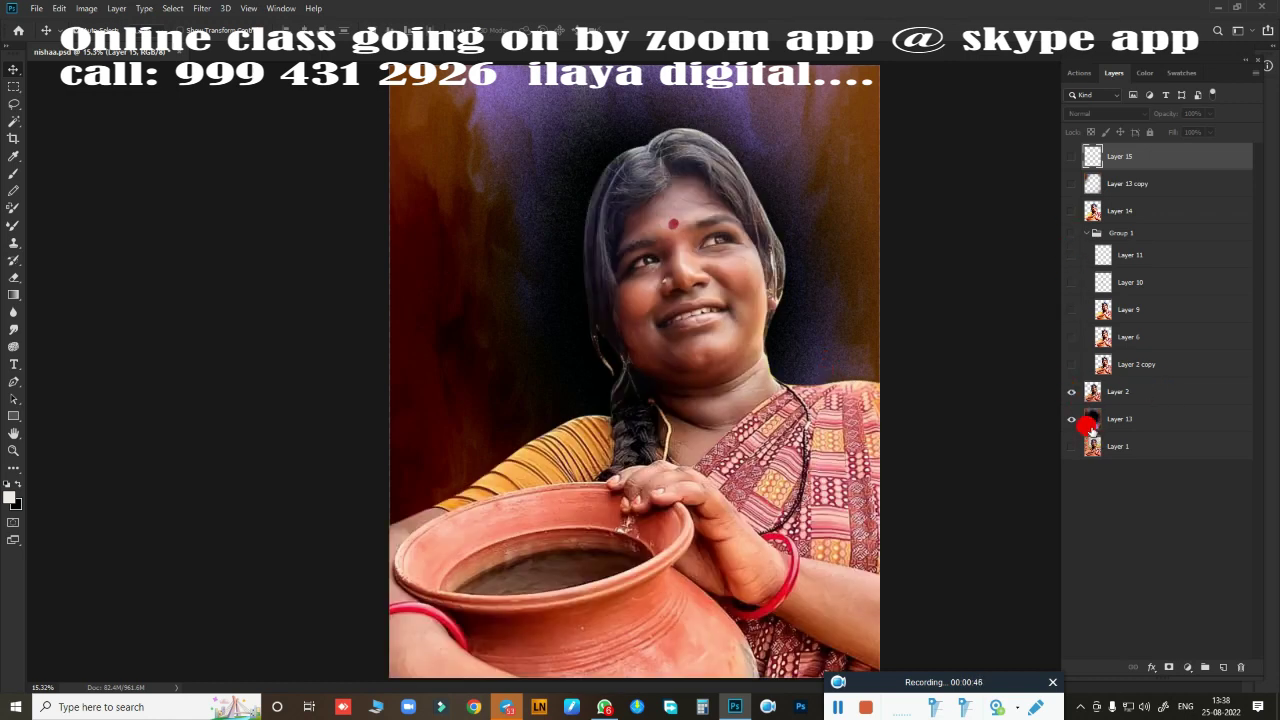
pyautogui.click(1071, 391)
# Hide the purple Layer 13 background and show the Layer 1 photo with the Layer 14 painting over it.
pyautogui.click(1071, 419)
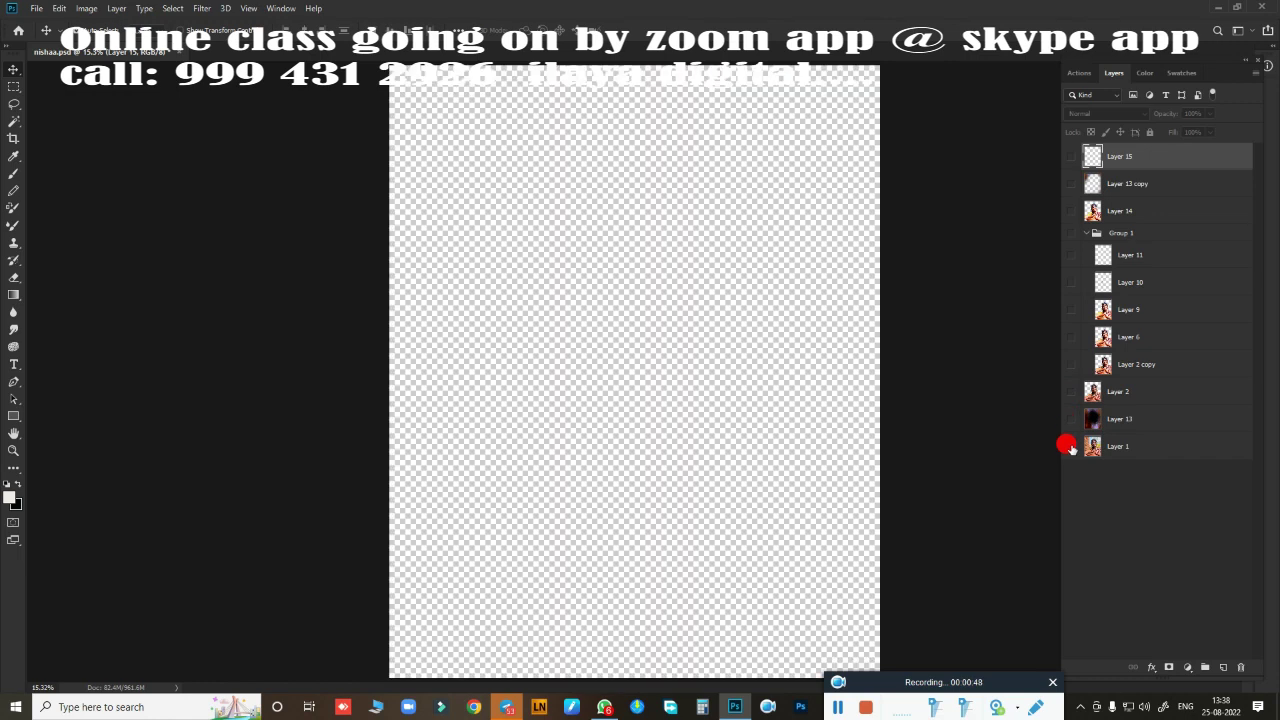
pyautogui.click(1071, 446)
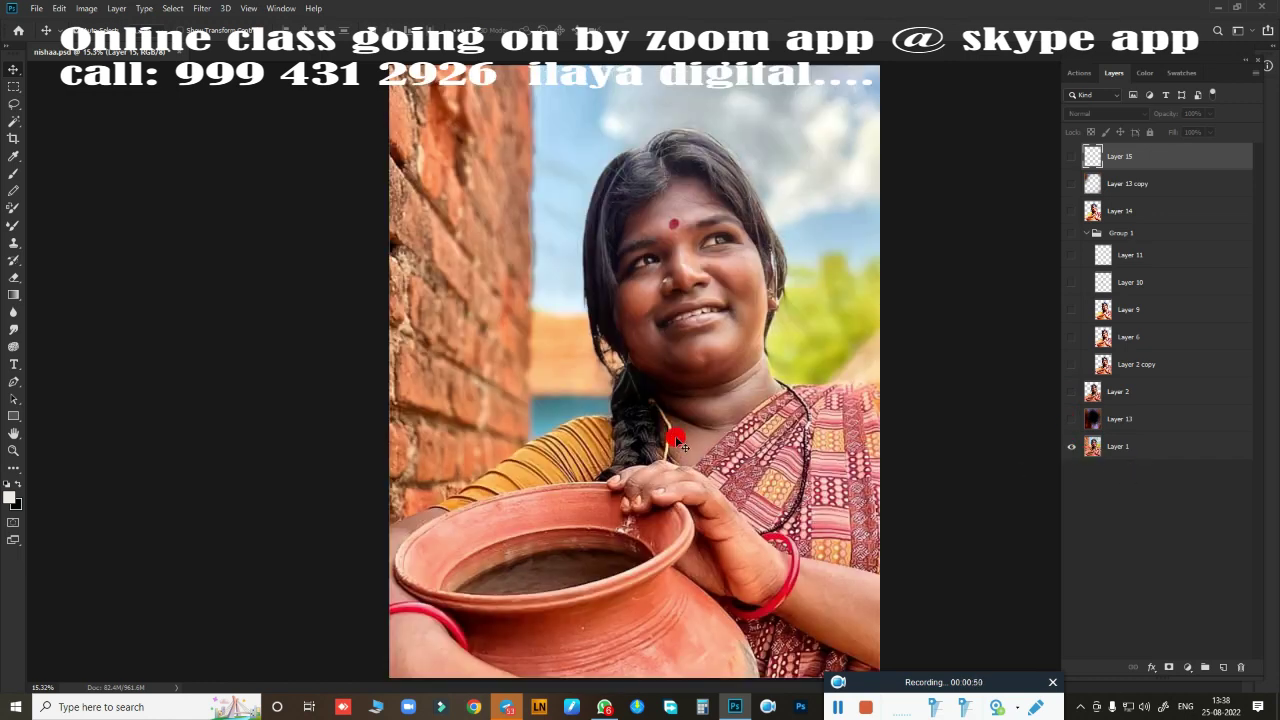
pyautogui.click(1069, 212)
pyautogui.click(1069, 212)
pyautogui.click(1069, 212)
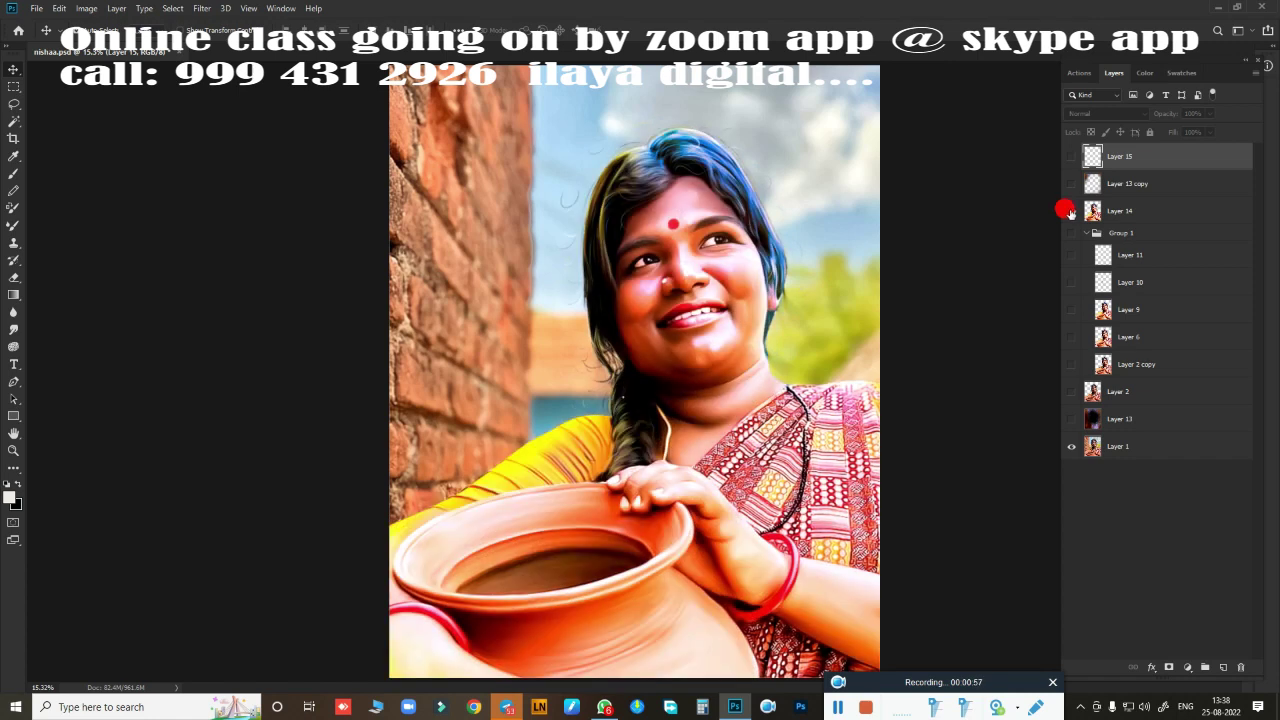
# Toggle the Layer 14 painting on and off repeatedly to compare it with the photo.
pyautogui.click(1069, 212)
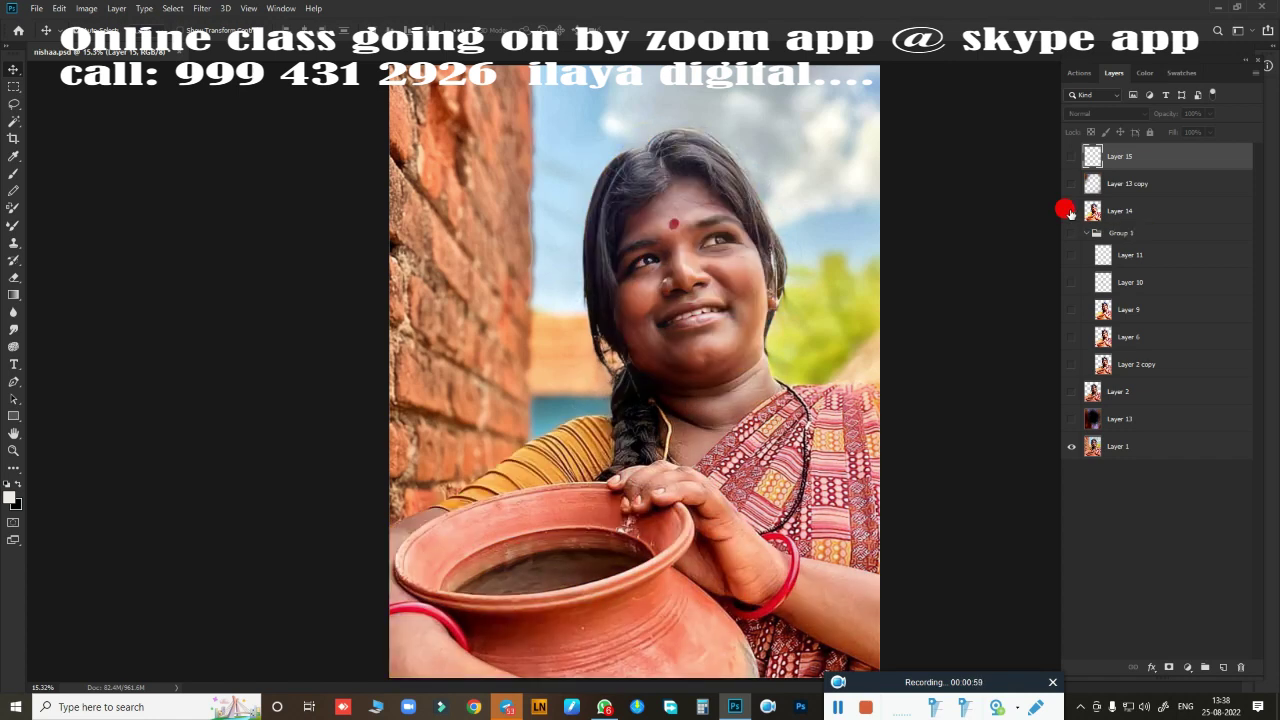
pyautogui.click(1069, 212)
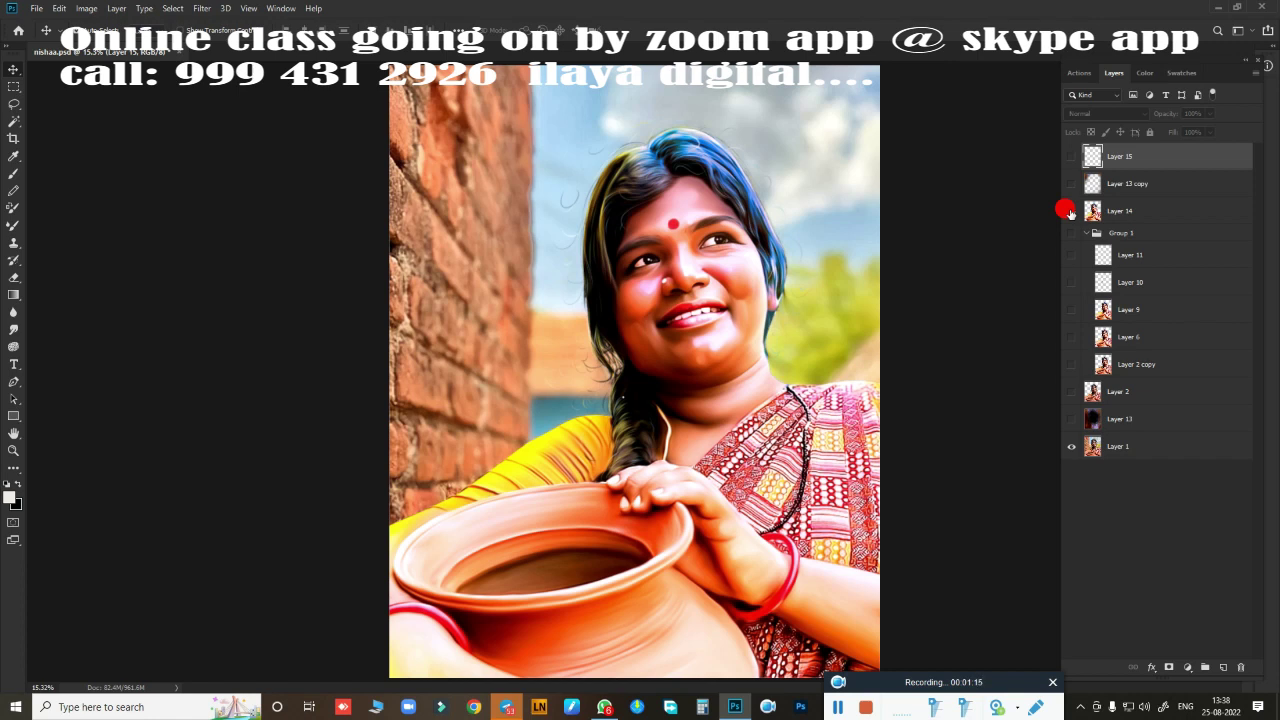
pyautogui.click(1069, 211)
pyautogui.click(1069, 211)
pyautogui.click(1069, 211)
pyautogui.click(1069, 211)
pyautogui.click(1069, 211)
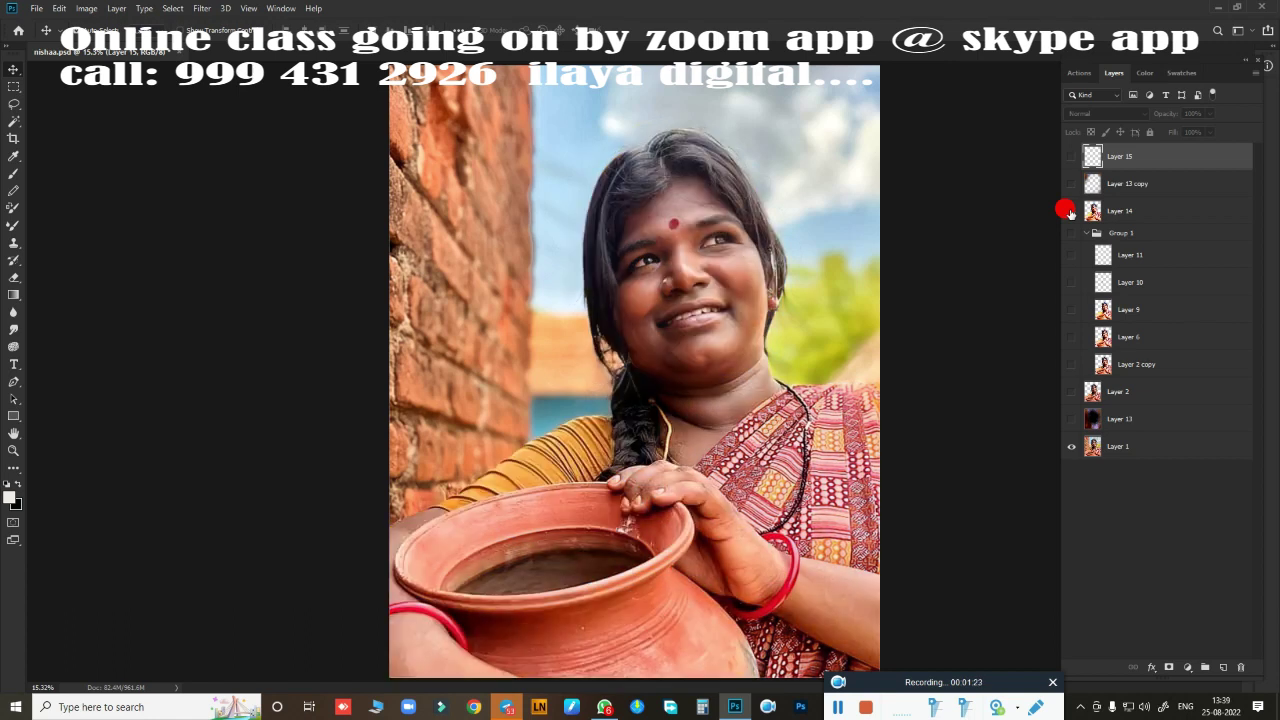
pyautogui.click(1069, 211)
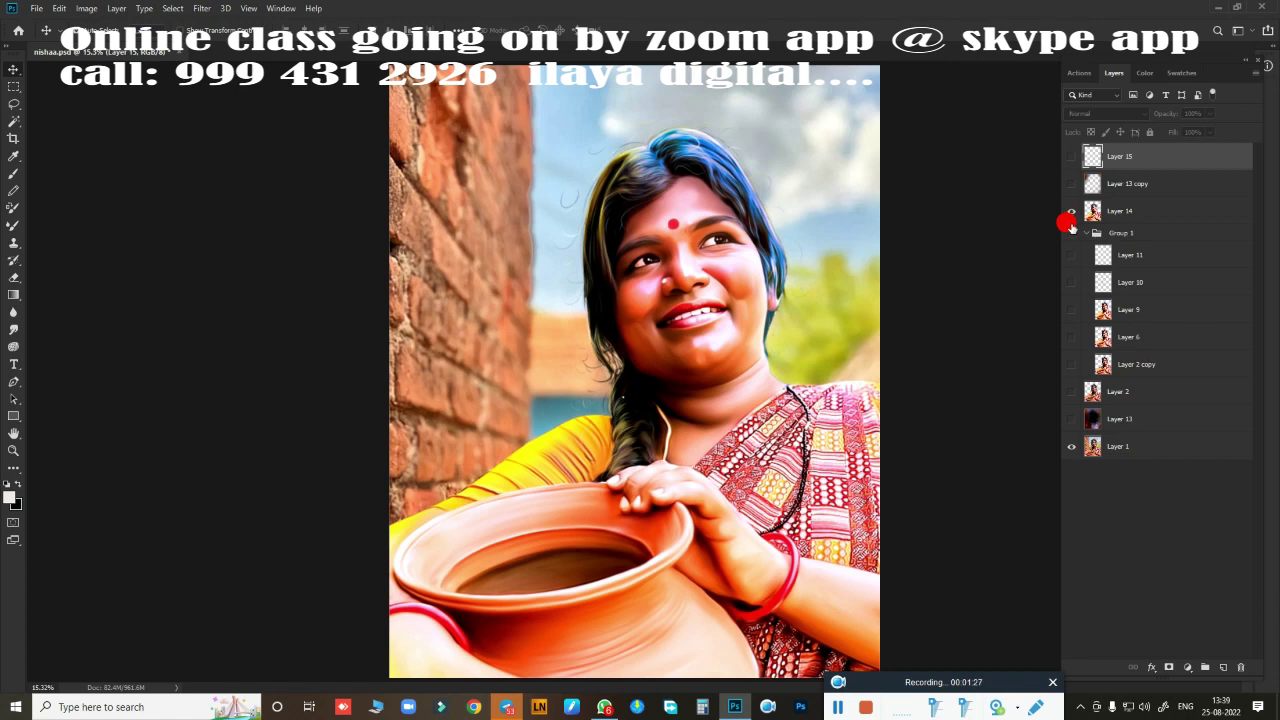
pyautogui.click(1070, 212)
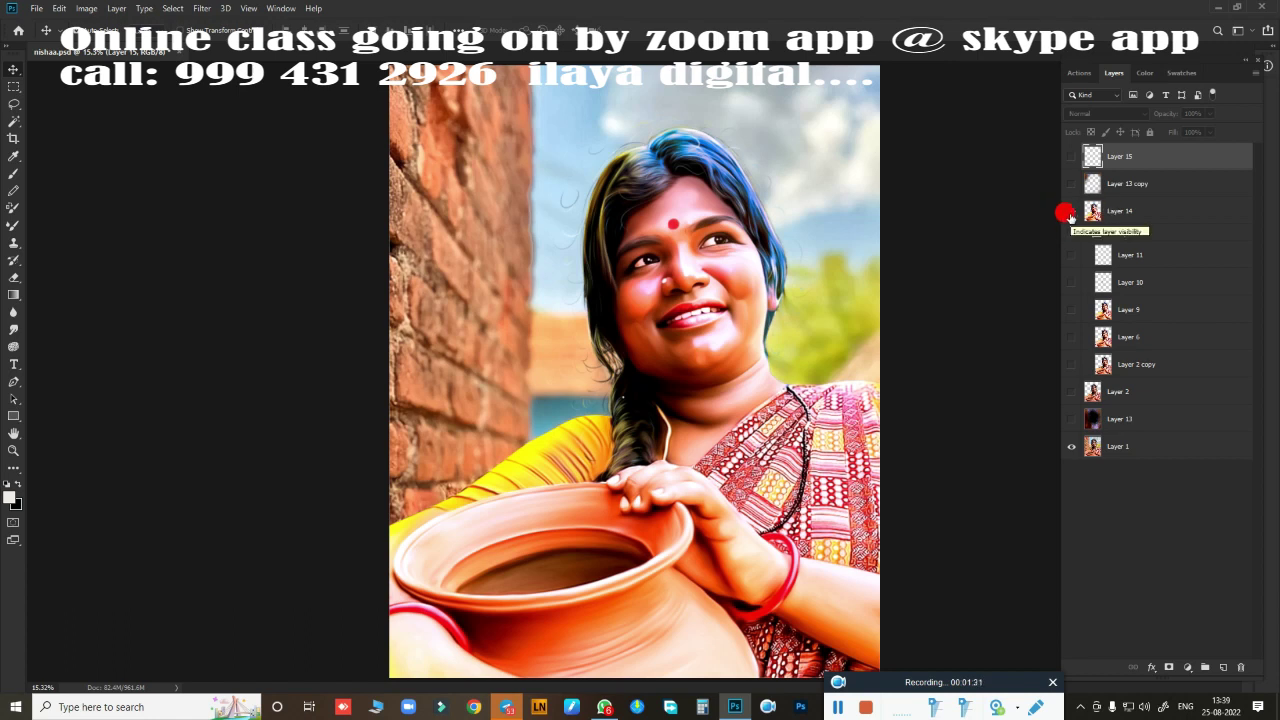
# Hide Layer 14 and show Group 1 with its Layer 9 painting over the photo.
pyautogui.click(1068, 212)
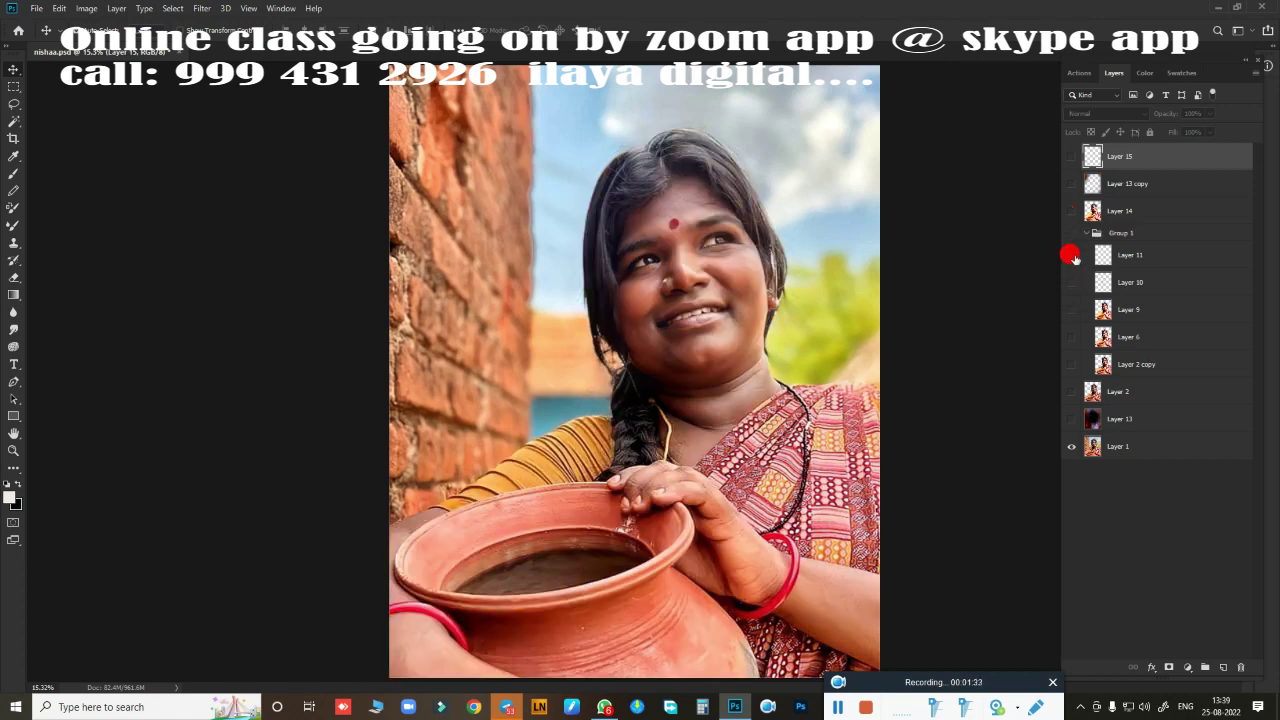
pyautogui.click(1070, 232)
pyautogui.click(1070, 310)
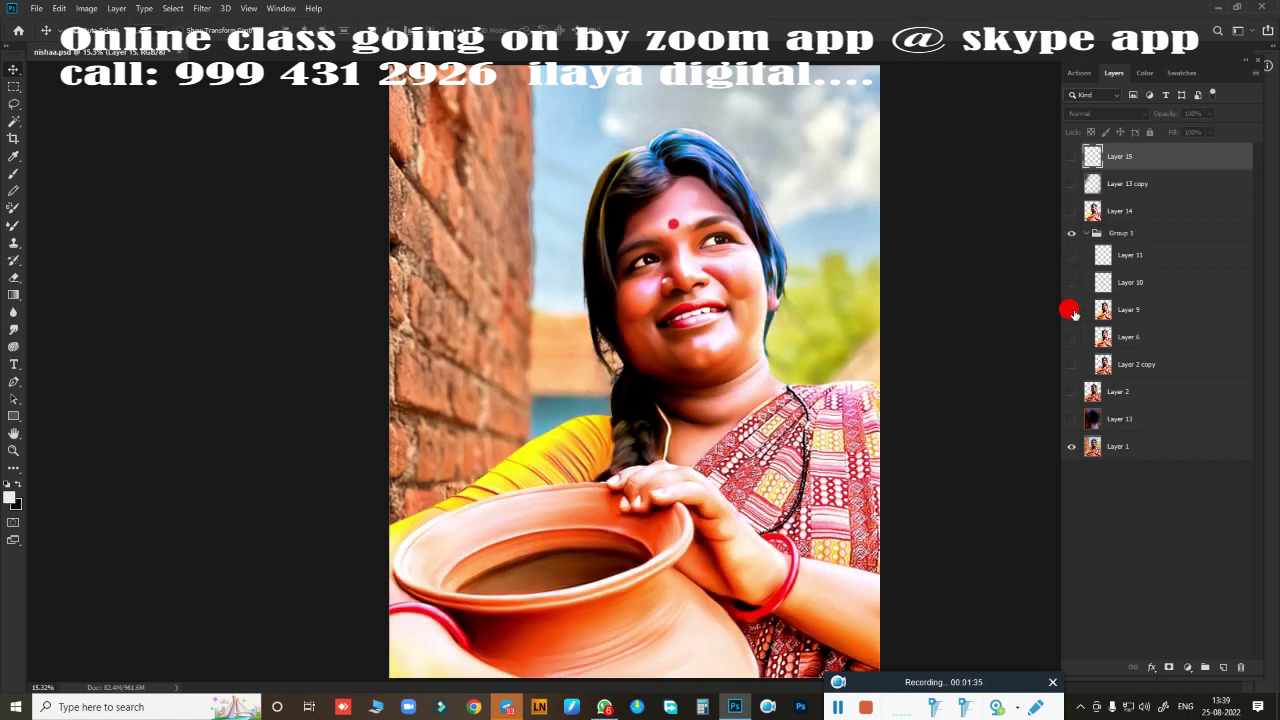
pyautogui.click(1070, 310)
# Zoom and pan to bring the face, mouth and chin into close view.
pyautogui.scroll(5, 748, 298)
pyautogui.scroll(-3, 790, 320)
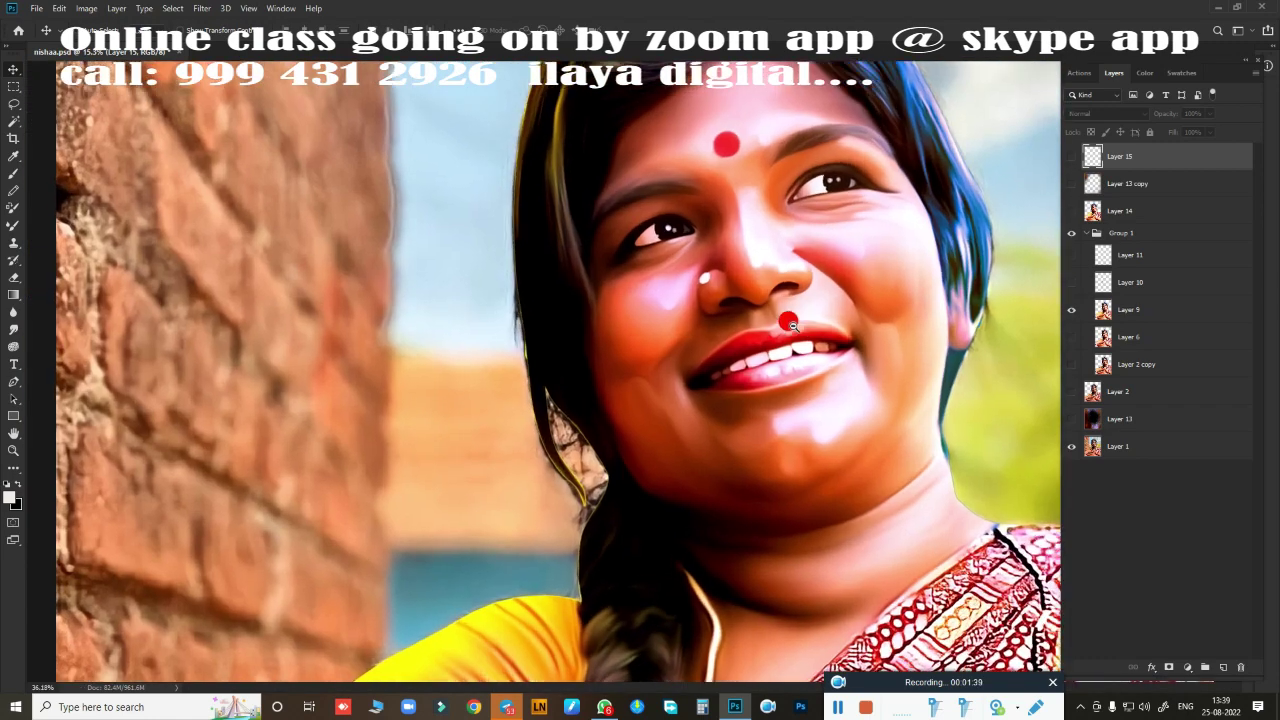
pyautogui.moveTo(777, 323); pyautogui.dragTo(795, 244)
pyautogui.scroll(-2, 777, 334)
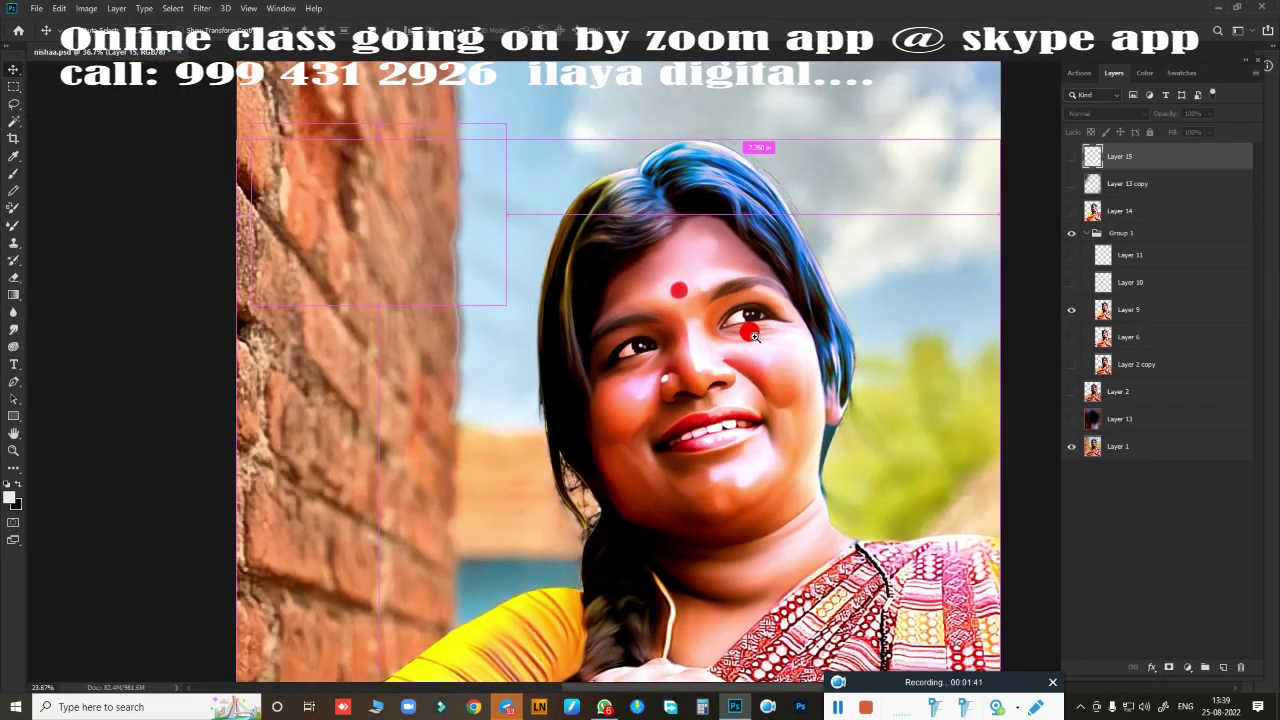
pyautogui.scroll(4, 800, 337)
pyautogui.scroll(2, 799, 337)
pyautogui.scroll(-2, 703, 443)
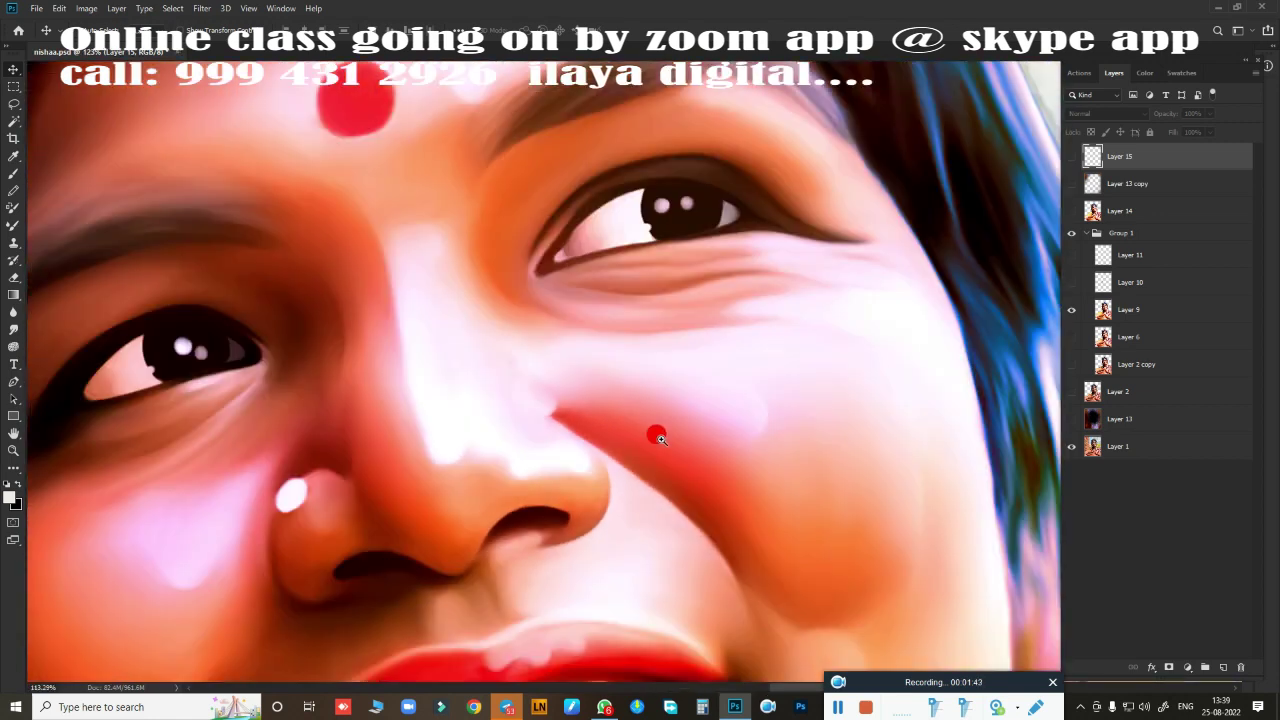
pyautogui.scroll(-2, 654, 434)
pyautogui.moveTo(636, 431); pyautogui.dragTo(666, 194)
pyautogui.scroll(1, 688, 248)
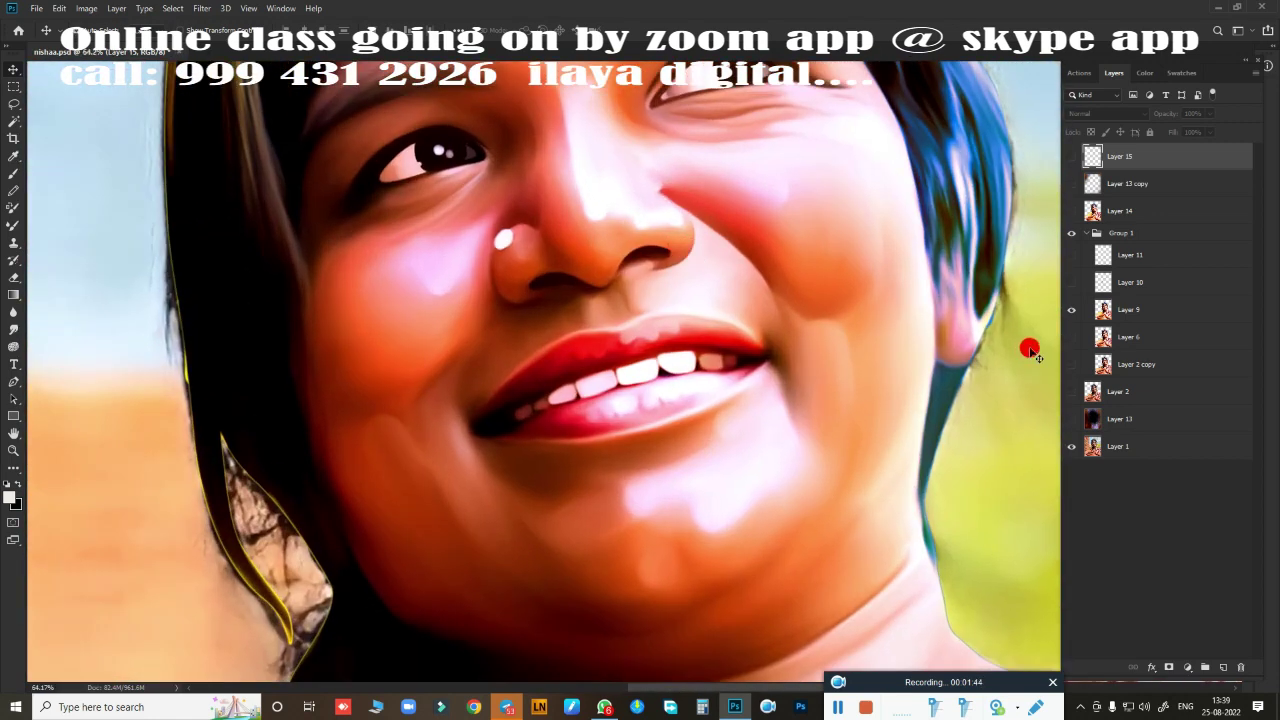
# Hide Layers 9 and 6, show the unpainted Layer 2 copy photo, and magnify the mouth.
pyautogui.click(1071, 337)
pyautogui.click(1071, 310)
pyautogui.click(1069, 310)
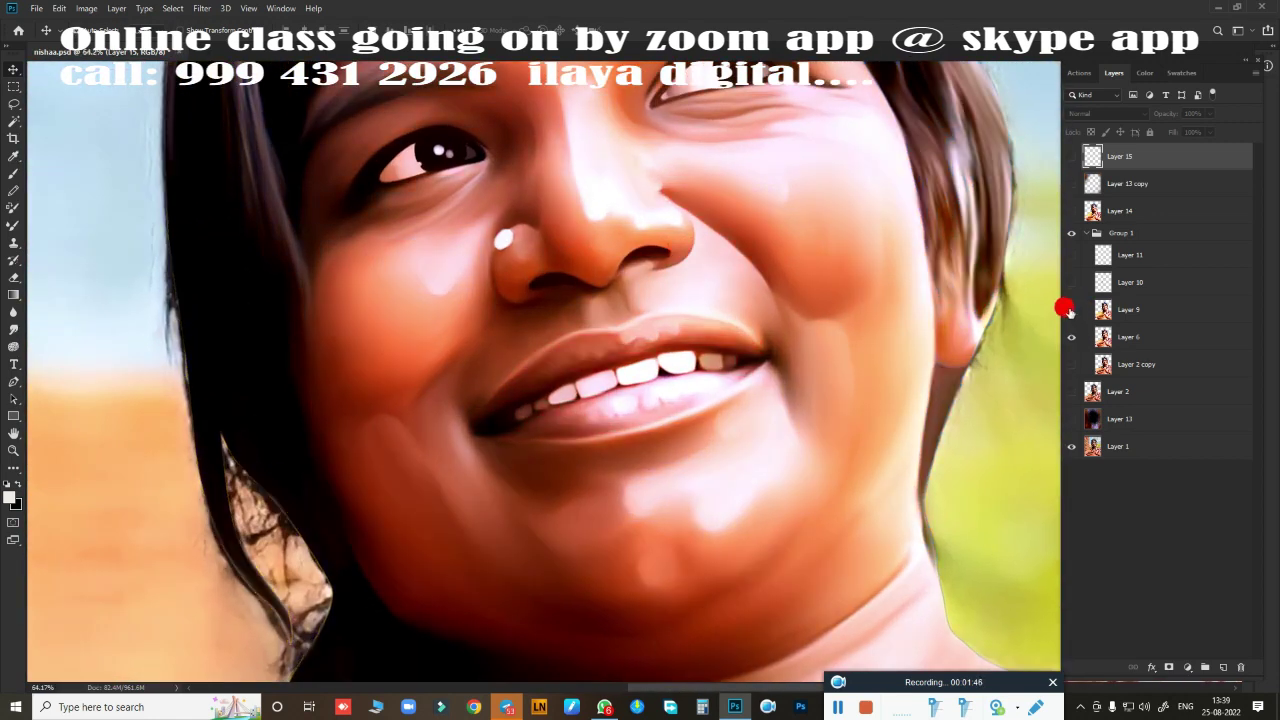
pyautogui.click(1069, 364)
pyautogui.click(1071, 337)
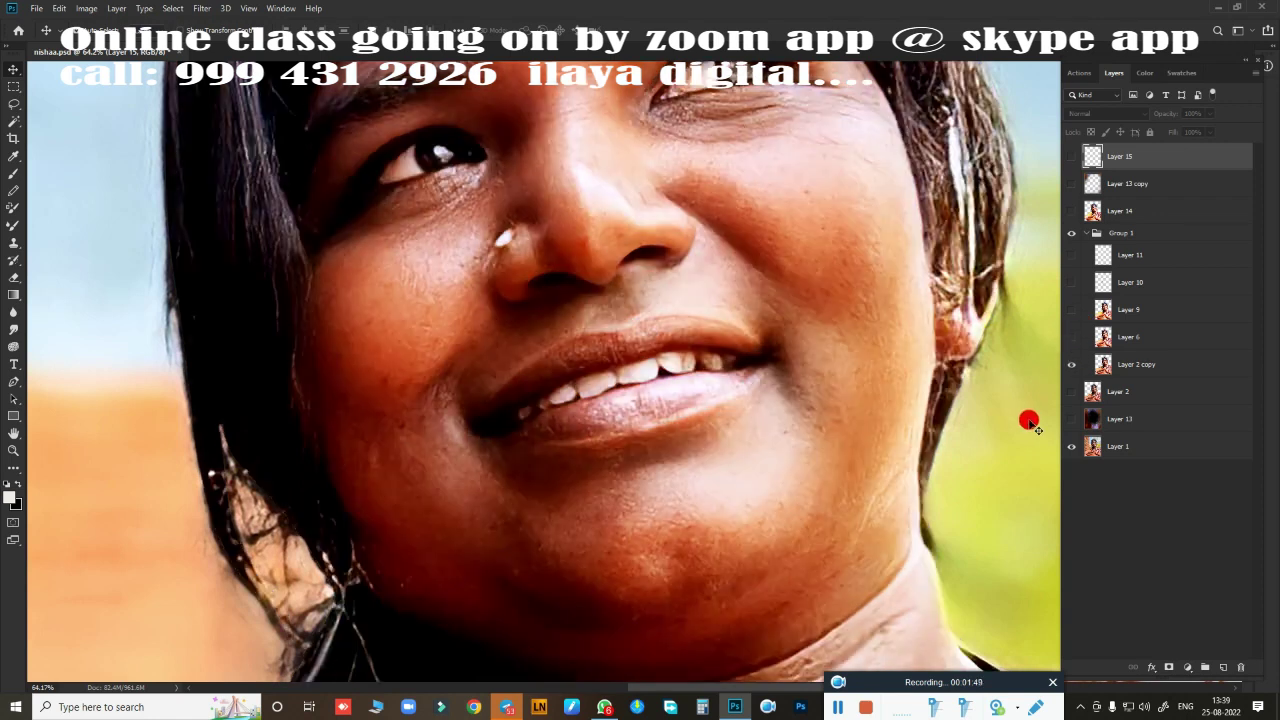
pyautogui.click(688, 376)
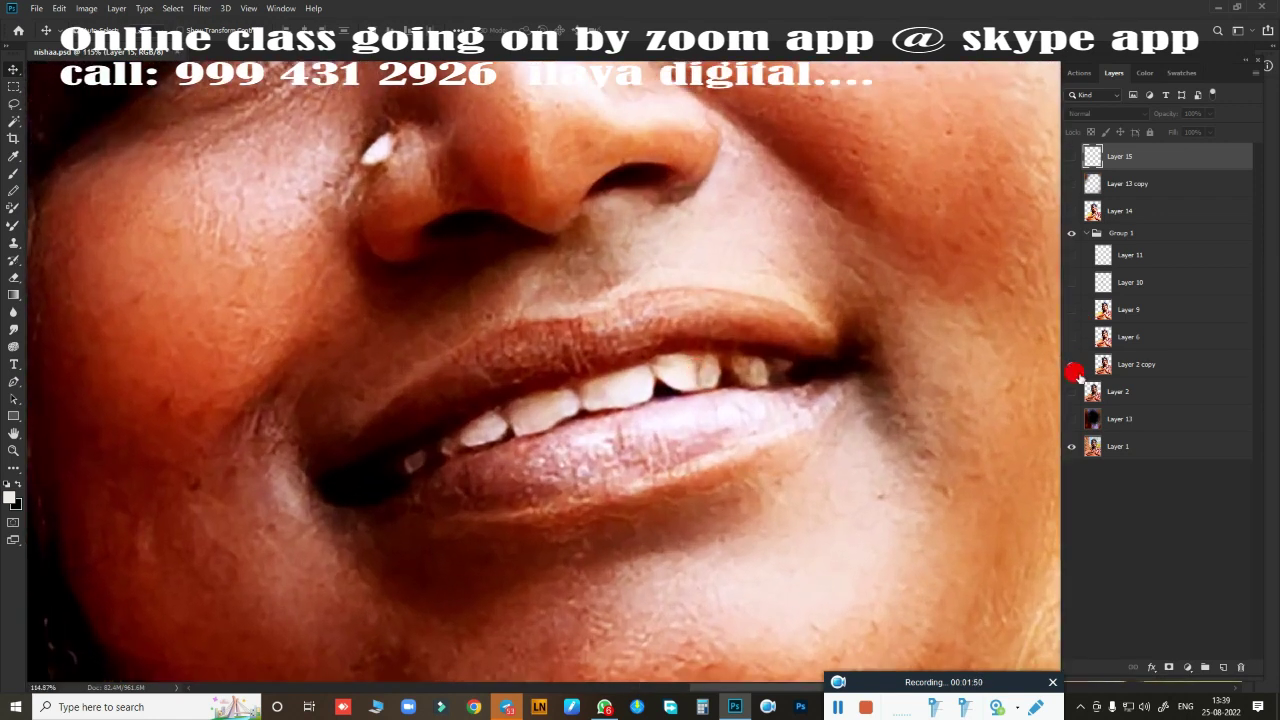
pyautogui.click(1221, 668)
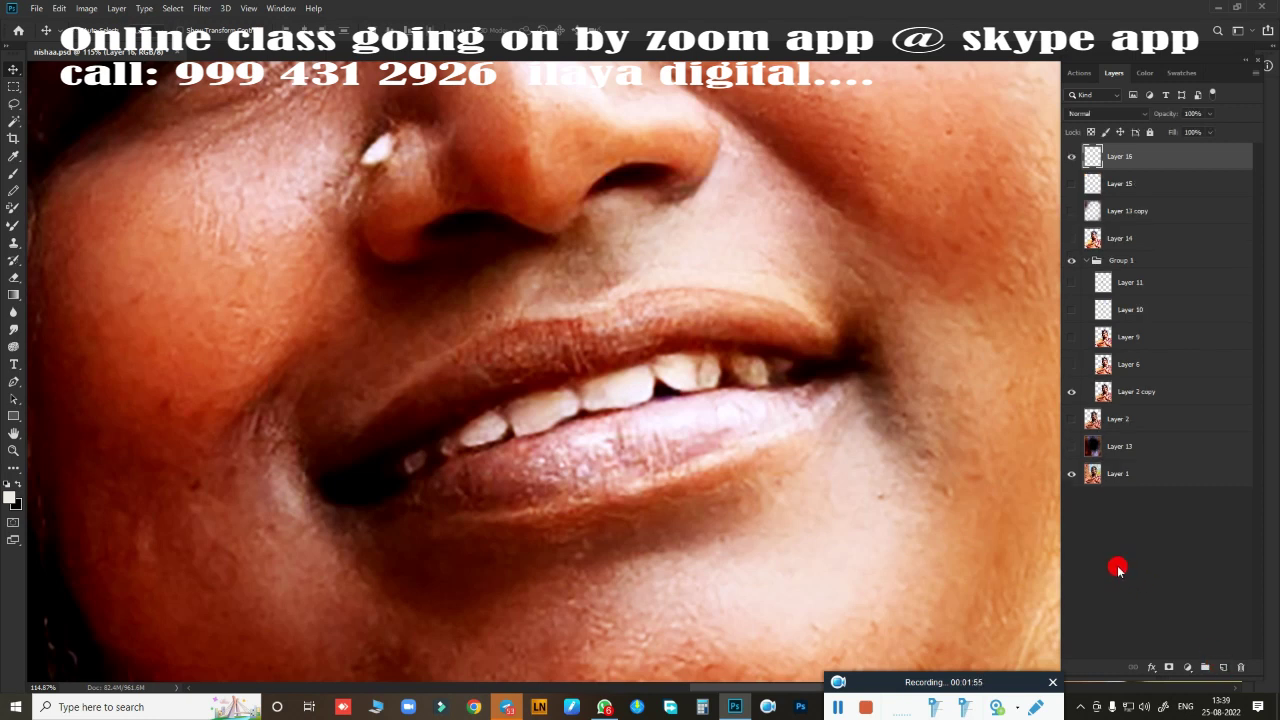
pyautogui.hotkey('ctrl', '[')
pyautogui.hotkey('ctrl', '[')
pyautogui.hotkey('ctrl', '[')
pyautogui.hotkey('ctrl', '[')
pyautogui.hotkey('ctrl', '[')
pyautogui.hotkey('ctrl', '[')
pyautogui.hotkey('ctrl', '[')
pyautogui.hotkey('ctrl', '[')
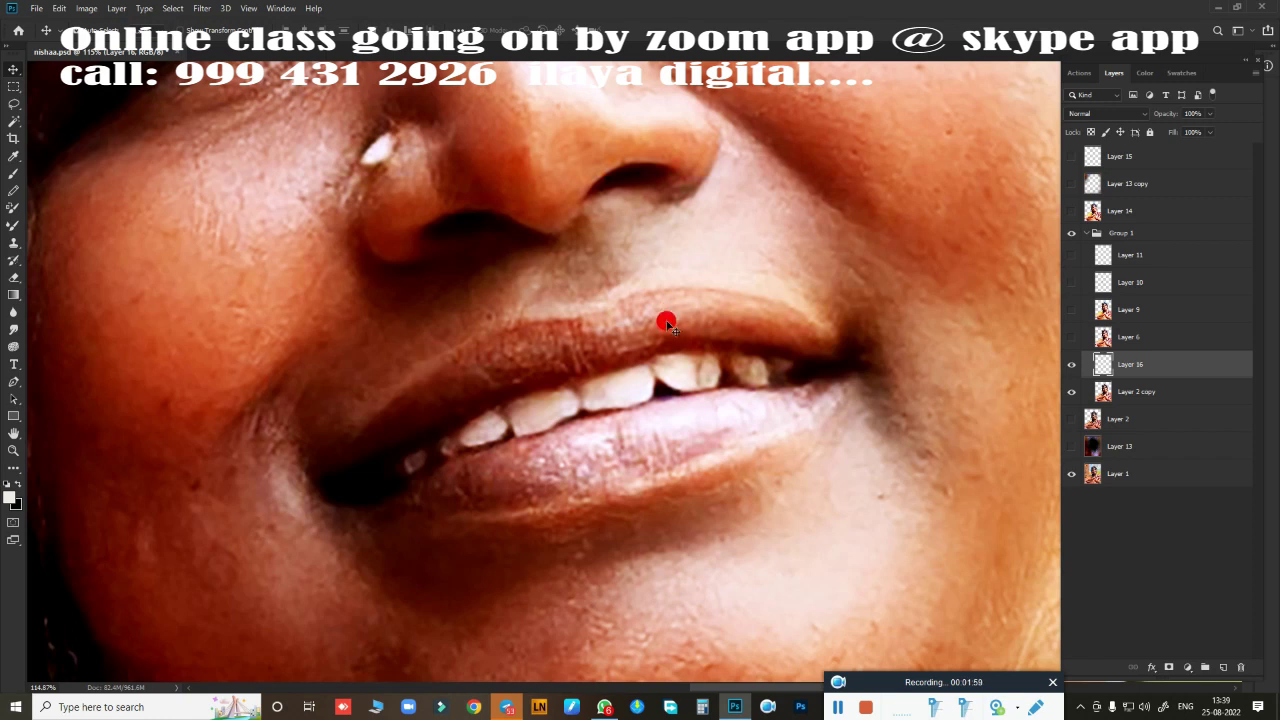
pyautogui.moveTo(657, 371)
pyautogui.mouseDown()
pyautogui.moveTo(643, 400)
pyautogui.moveTo(700, 395)
pyautogui.mouseUp()
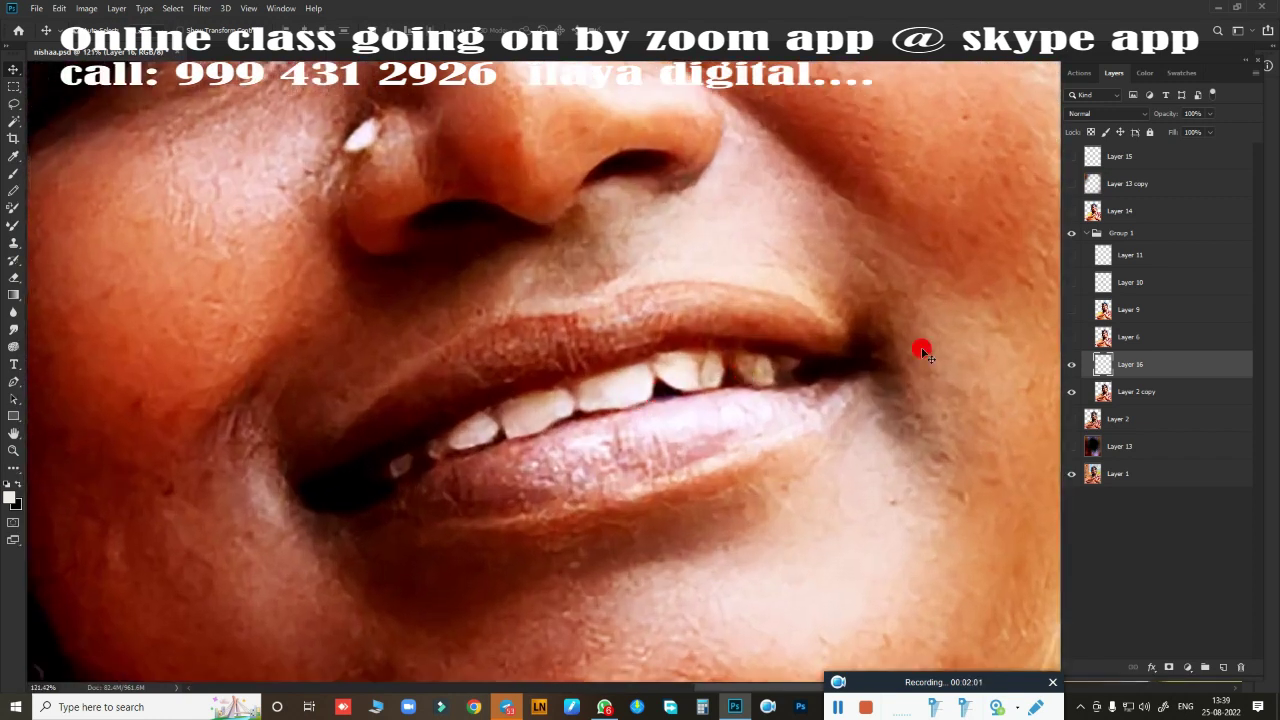
pyautogui.click(1071, 338)
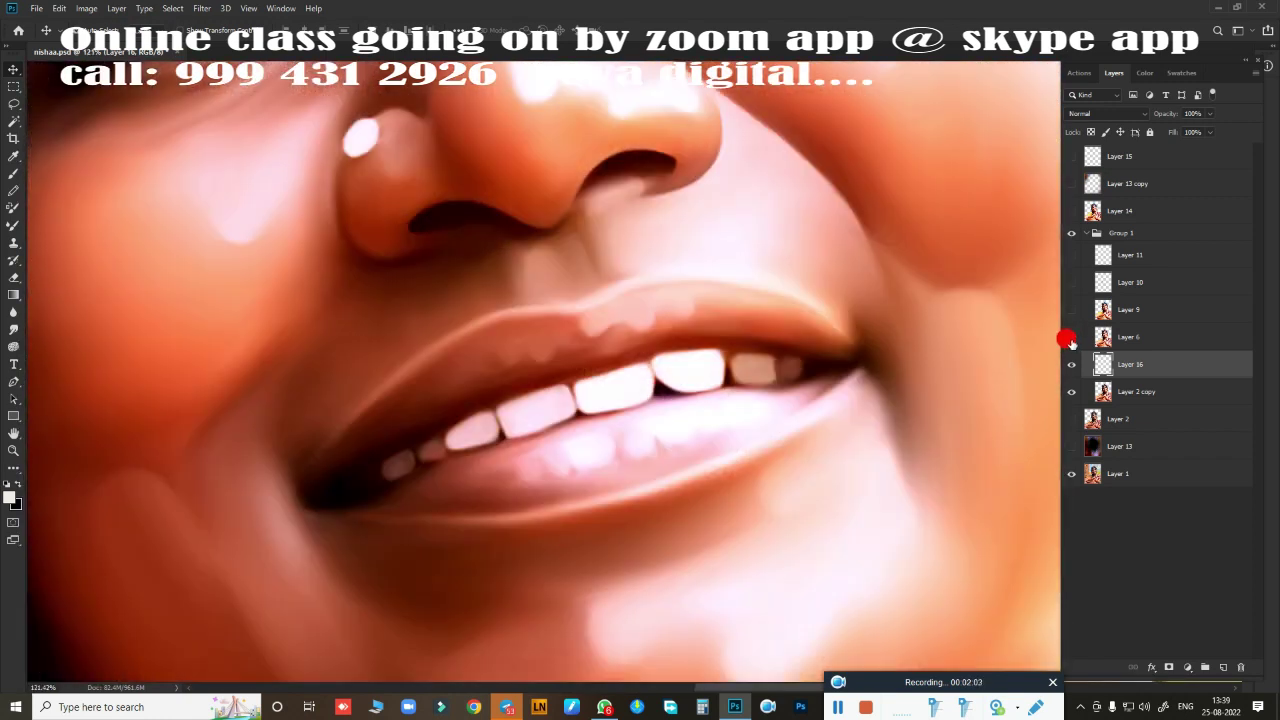
pyautogui.click(1071, 338)
pyautogui.click(1071, 338)
pyautogui.click(1071, 311)
pyautogui.click(1071, 311)
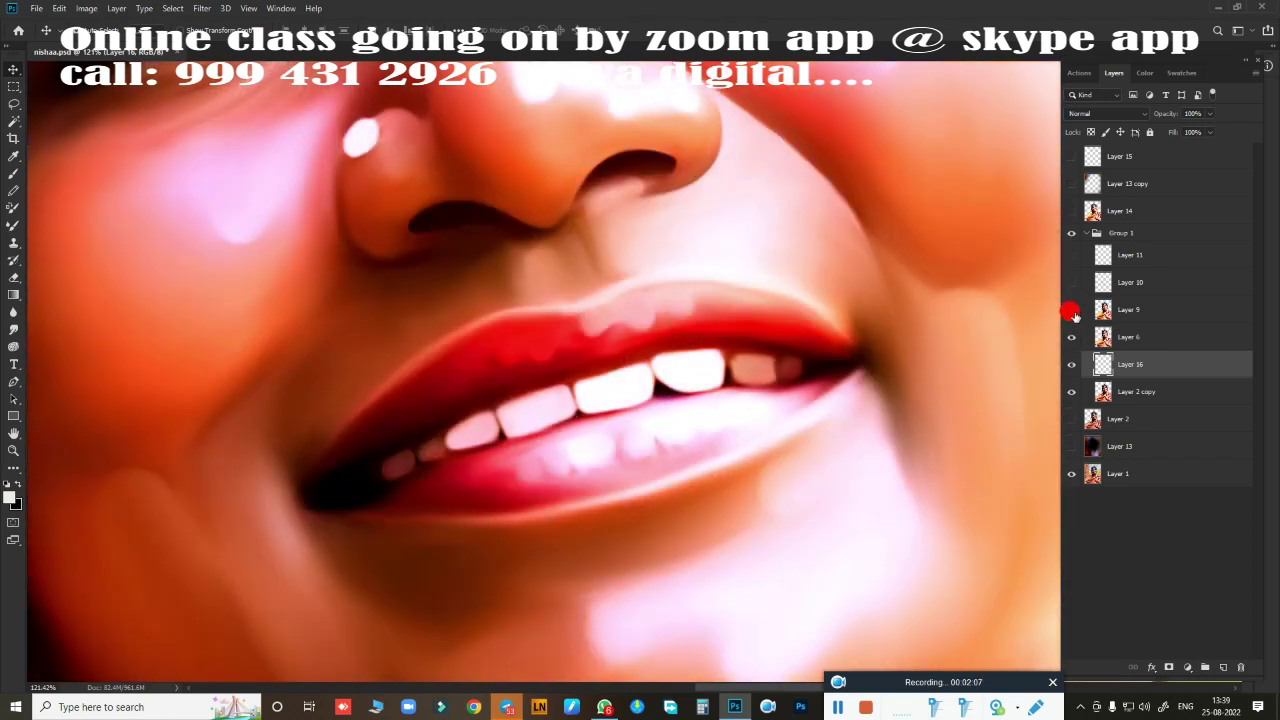
pyautogui.click(1071, 311)
pyautogui.click(1071, 311)
pyautogui.click(1071, 311)
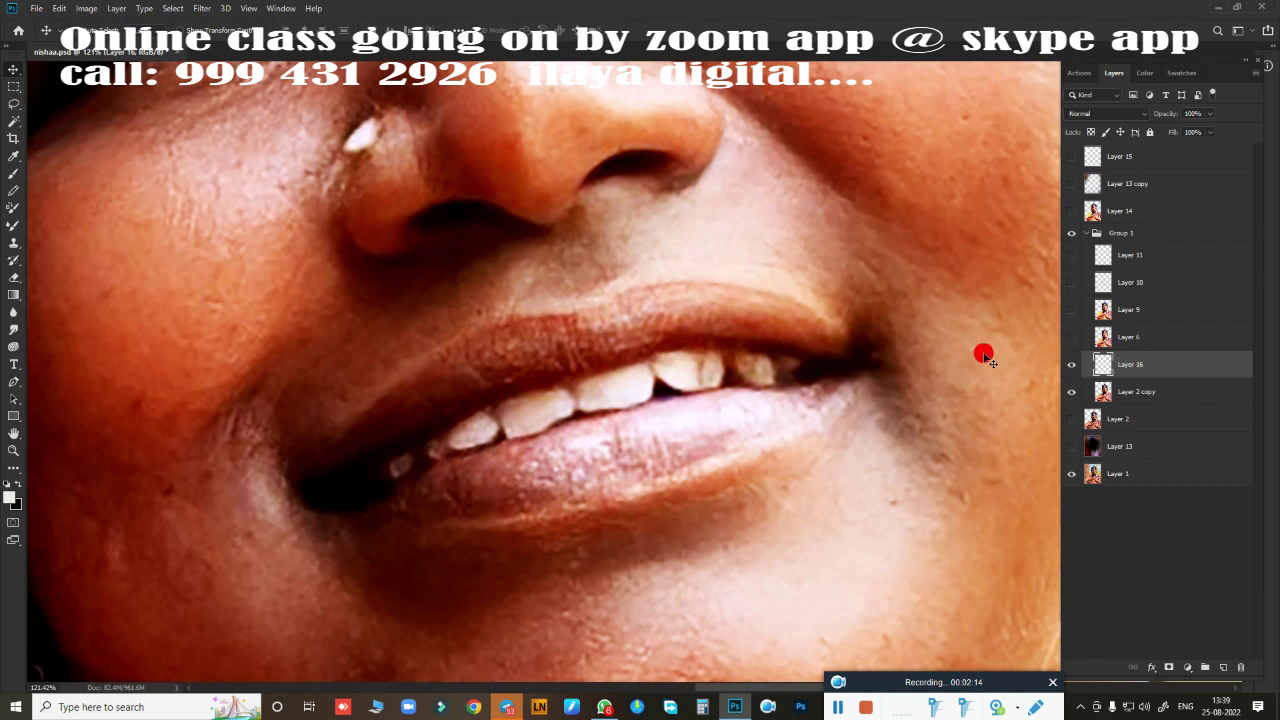
pyautogui.moveTo(983, 351)
pyautogui.mouseDown()
pyautogui.moveTo(737, 403)
pyautogui.moveTo(670, 437)
pyautogui.moveTo(751, 423)
pyautogui.moveTo(746, 317)
pyautogui.moveTo(756, 339)
pyautogui.moveTo(731, 346)
pyautogui.moveTo(734, 329)
pyautogui.mouseUp()
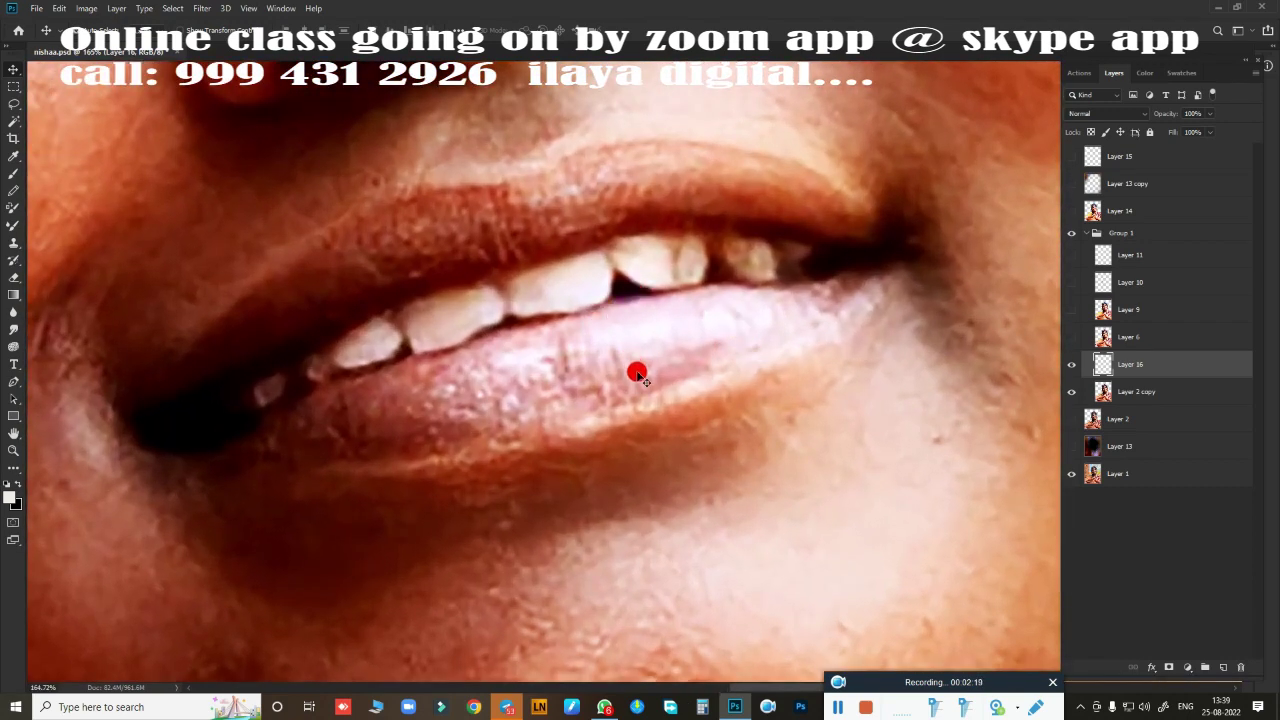
# Smudge along the upper lip edge to blend it smooth.
pyautogui.press('j')
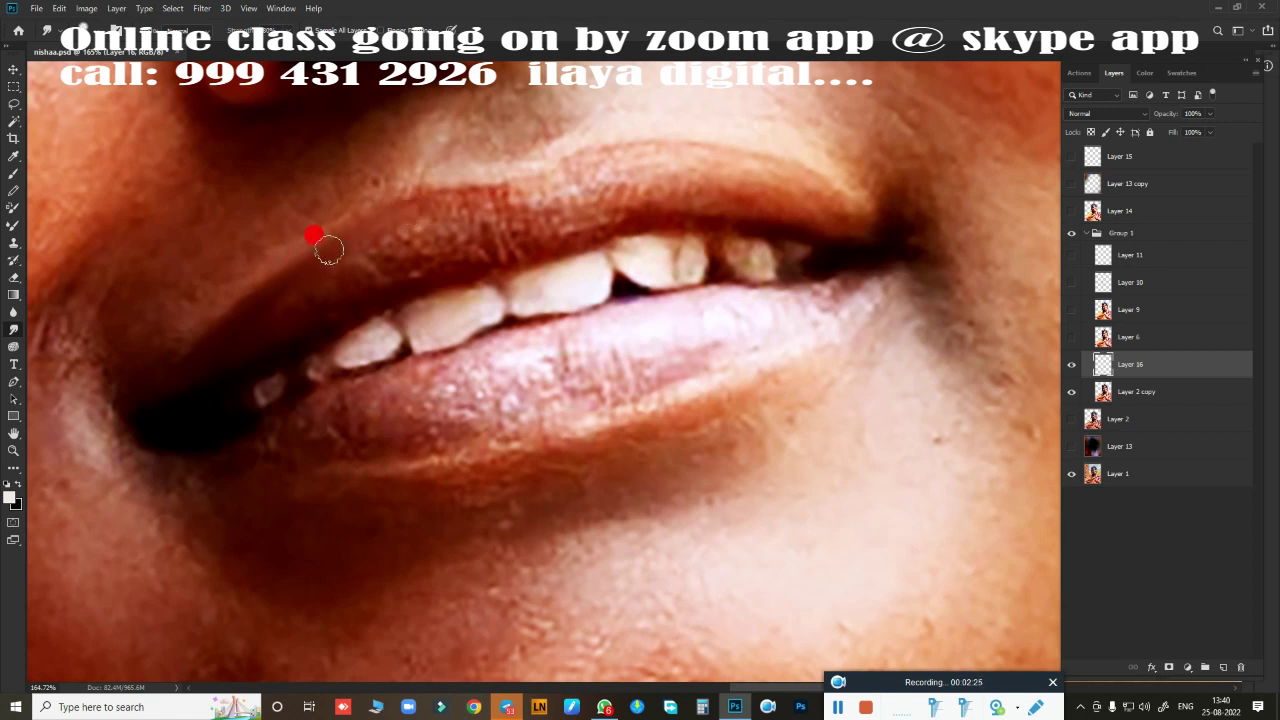
pyautogui.moveTo(415, 195); pyautogui.dragTo(505, 172)
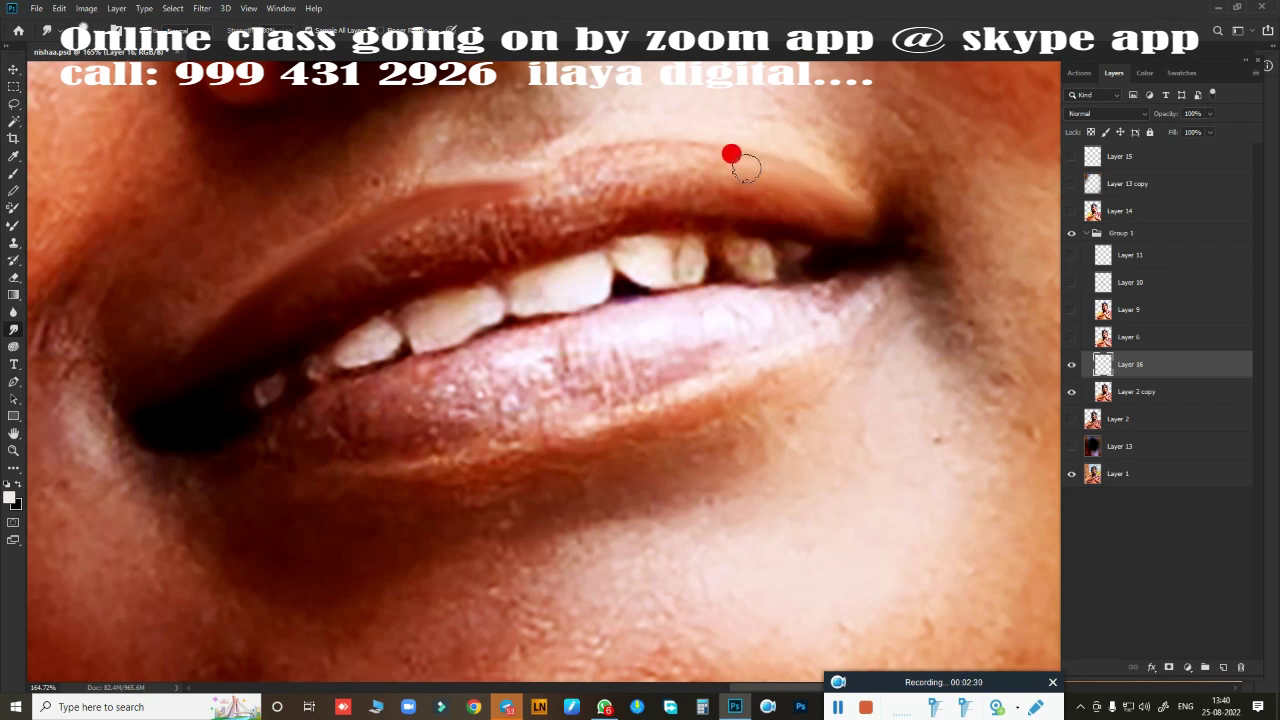
pyautogui.moveTo(731, 154); pyautogui.dragTo(595, 152)
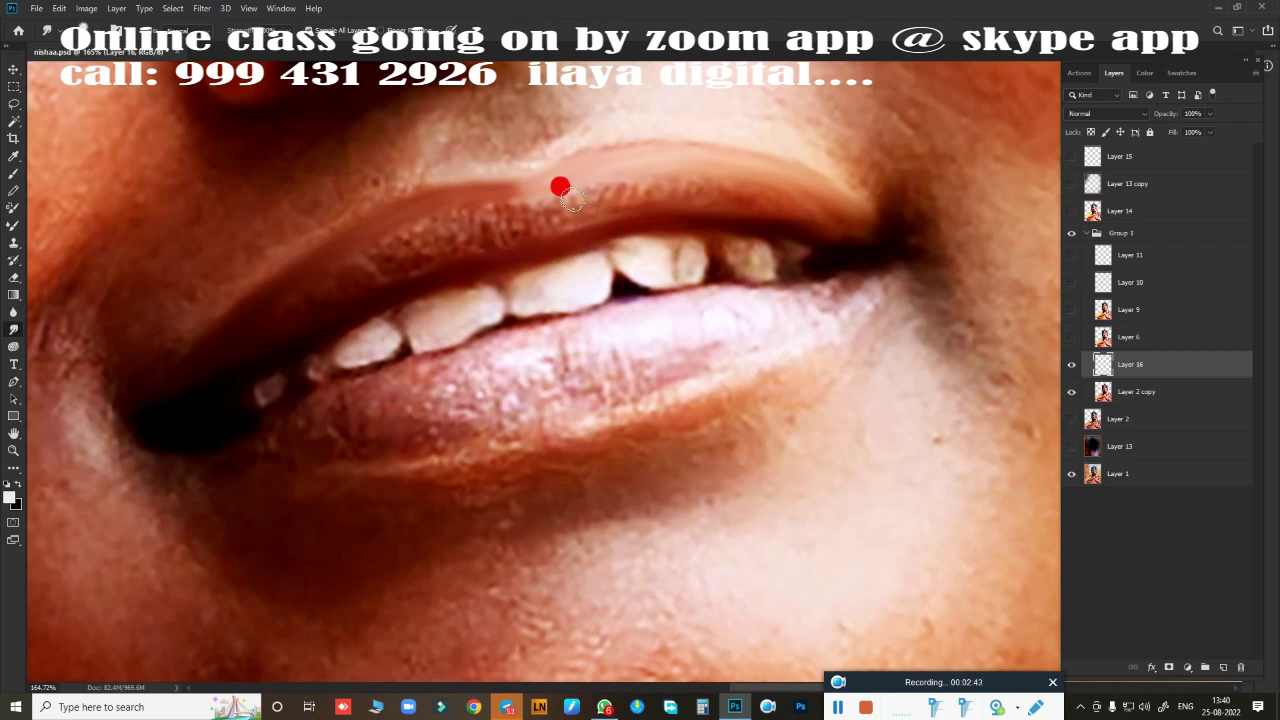
pyautogui.moveTo(553, 216); pyautogui.dragTo(601, 197)
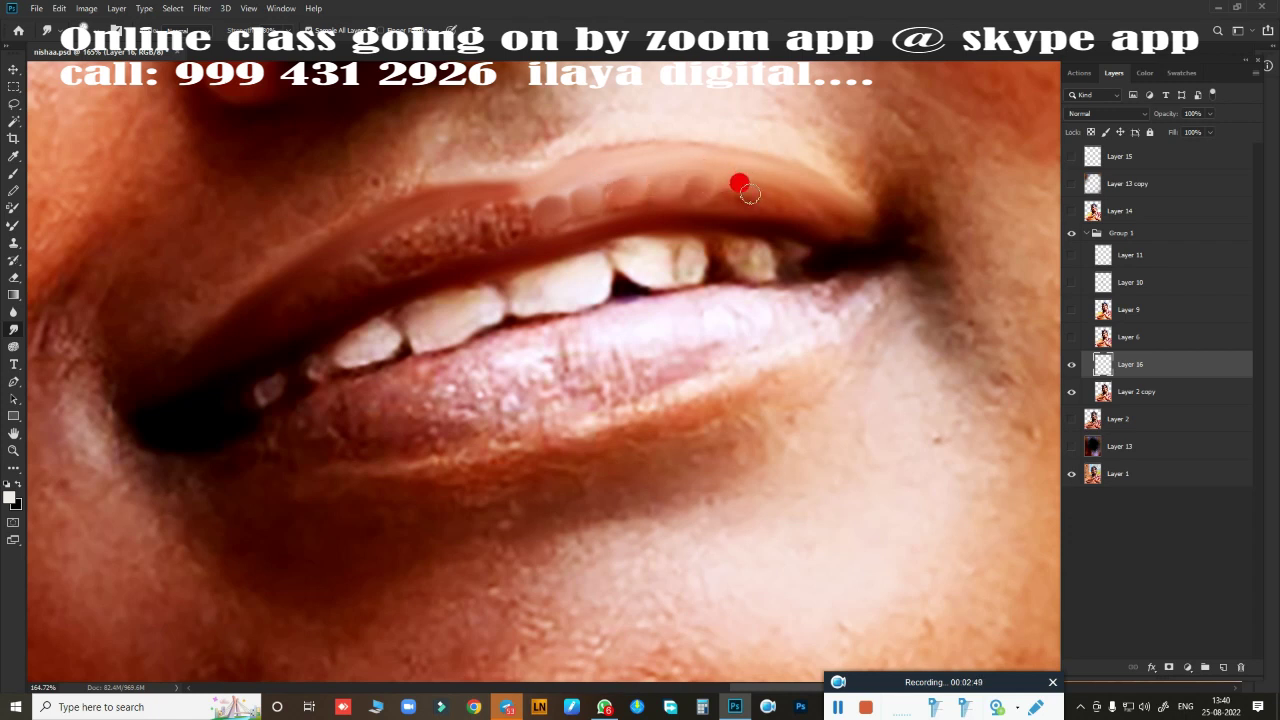
pyautogui.moveTo(749, 194); pyautogui.dragTo(475, 224)
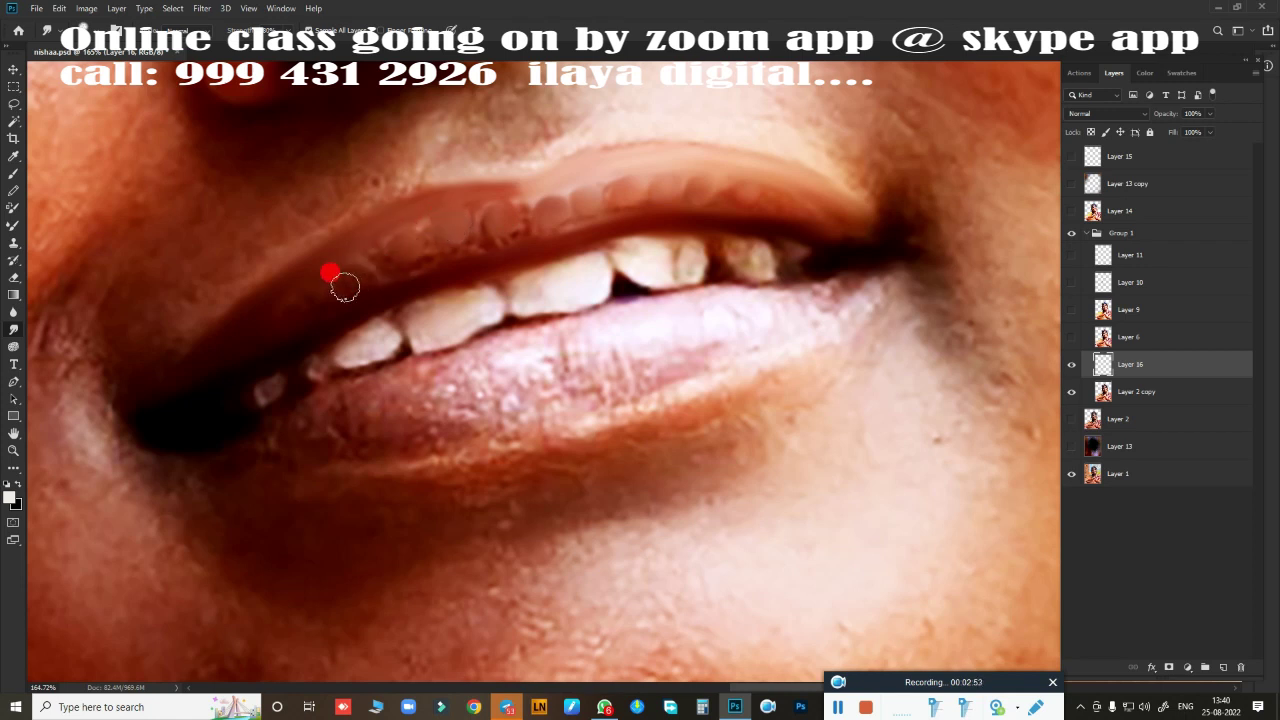
pyautogui.moveTo(344, 287)
pyautogui.mouseDown()
pyautogui.moveTo(318, 281)
pyautogui.moveTo(314, 314)
pyautogui.moveTo(431, 266)
pyautogui.mouseUp()
pyautogui.moveTo(519, 245)
pyautogui.mouseDown()
pyautogui.moveTo(376, 252)
pyautogui.moveTo(646, 209)
pyautogui.moveTo(751, 211)
pyautogui.moveTo(774, 191)
pyautogui.moveTo(562, 183)
pyautogui.moveTo(486, 206)
pyautogui.moveTo(483, 229)
pyautogui.moveTo(416, 234)
pyautogui.moveTo(523, 217)
pyautogui.moveTo(507, 191)
pyautogui.moveTo(346, 245)
pyautogui.moveTo(557, 209)
pyautogui.mouseUp()
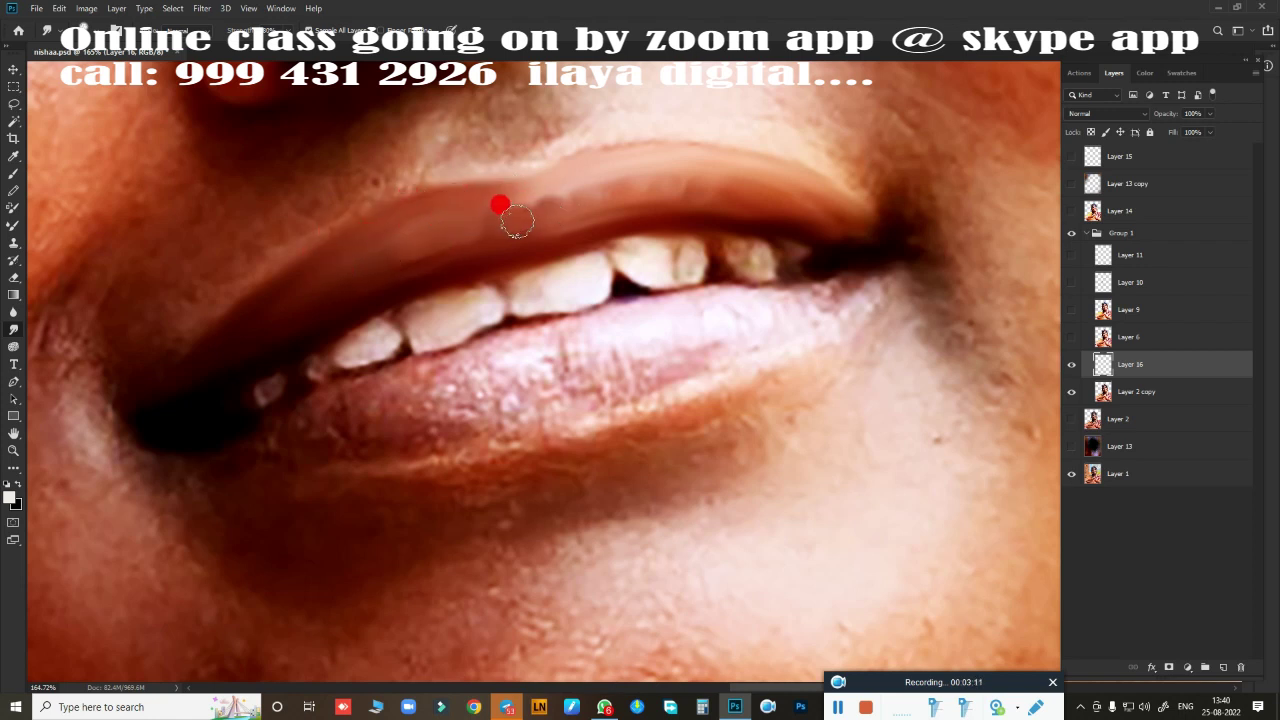
# Reshape the upper lip contour toward the mouth corner and brighten the upper teeth.
pyautogui.moveTo(632, 193)
pyautogui.mouseDown()
pyautogui.moveTo(588, 189)
pyautogui.moveTo(633, 176)
pyautogui.moveTo(857, 217)
pyautogui.mouseUp()
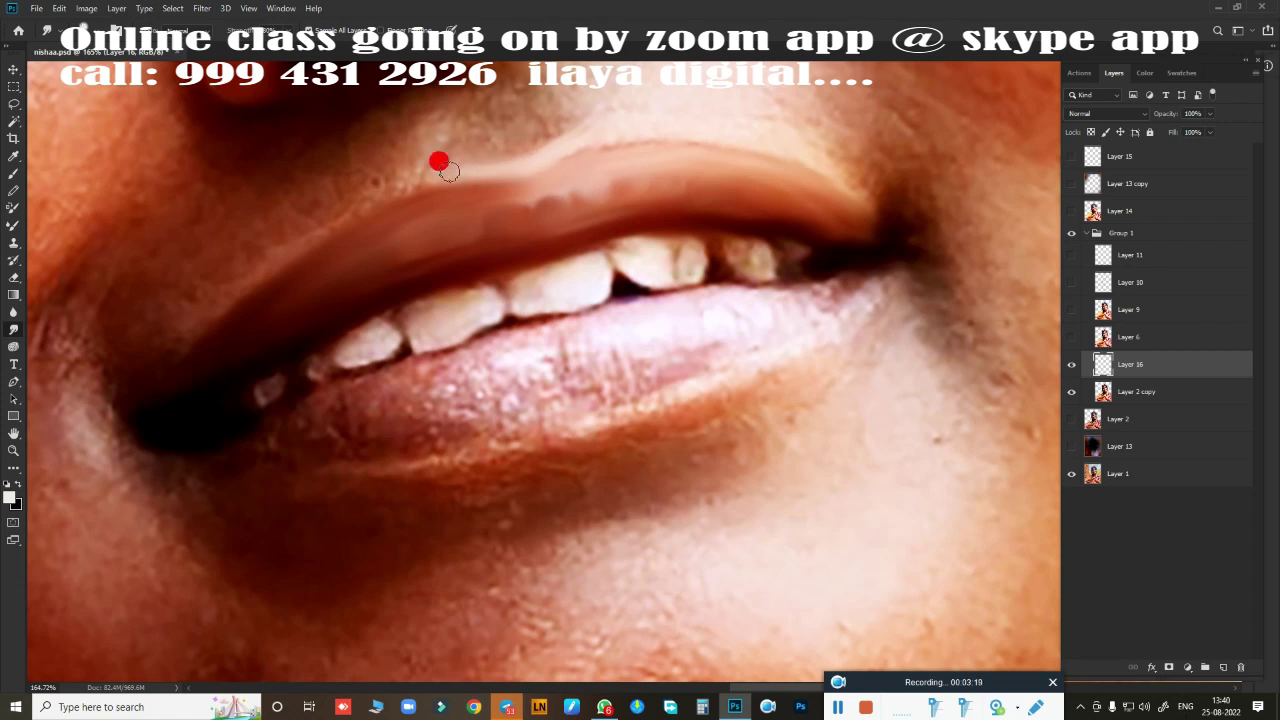
pyautogui.moveTo(449, 171)
pyautogui.mouseDown()
pyautogui.moveTo(614, 128)
pyautogui.moveTo(749, 141)
pyautogui.moveTo(871, 206)
pyautogui.moveTo(846, 183)
pyautogui.moveTo(703, 143)
pyautogui.moveTo(599, 145)
pyautogui.moveTo(342, 199)
pyautogui.mouseUp()
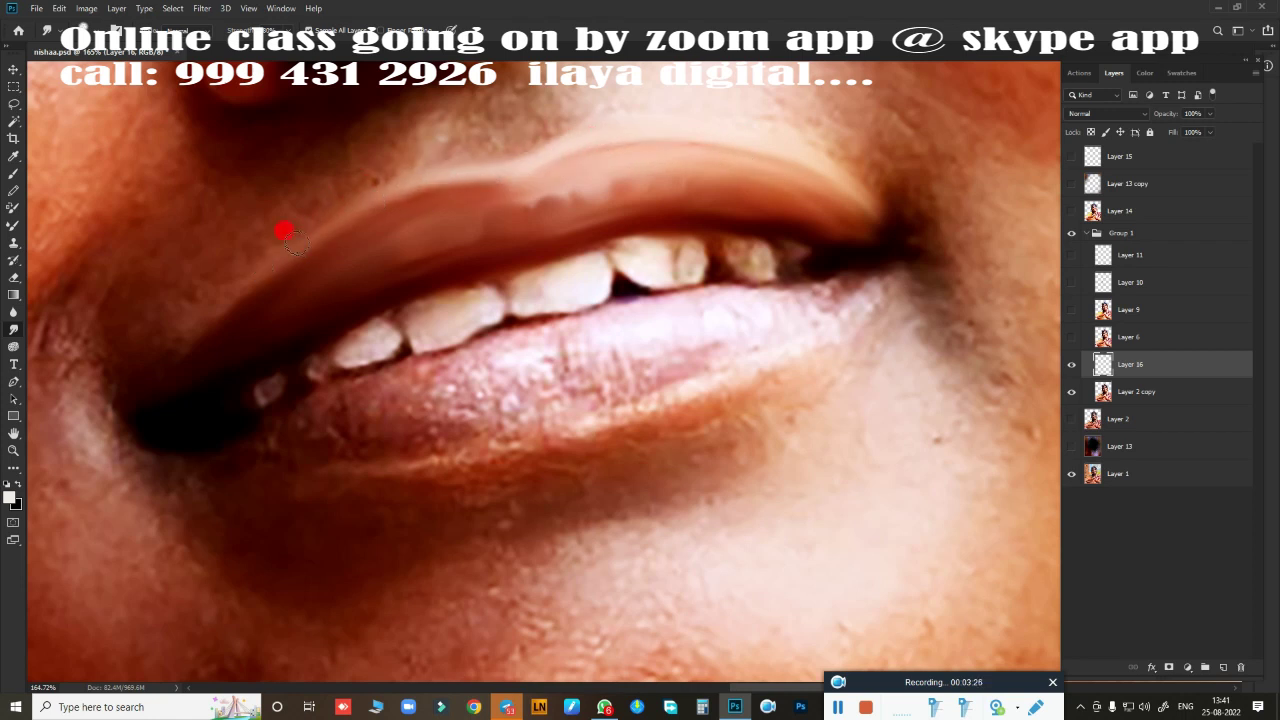
pyautogui.moveTo(190, 338); pyautogui.dragTo(147, 379)
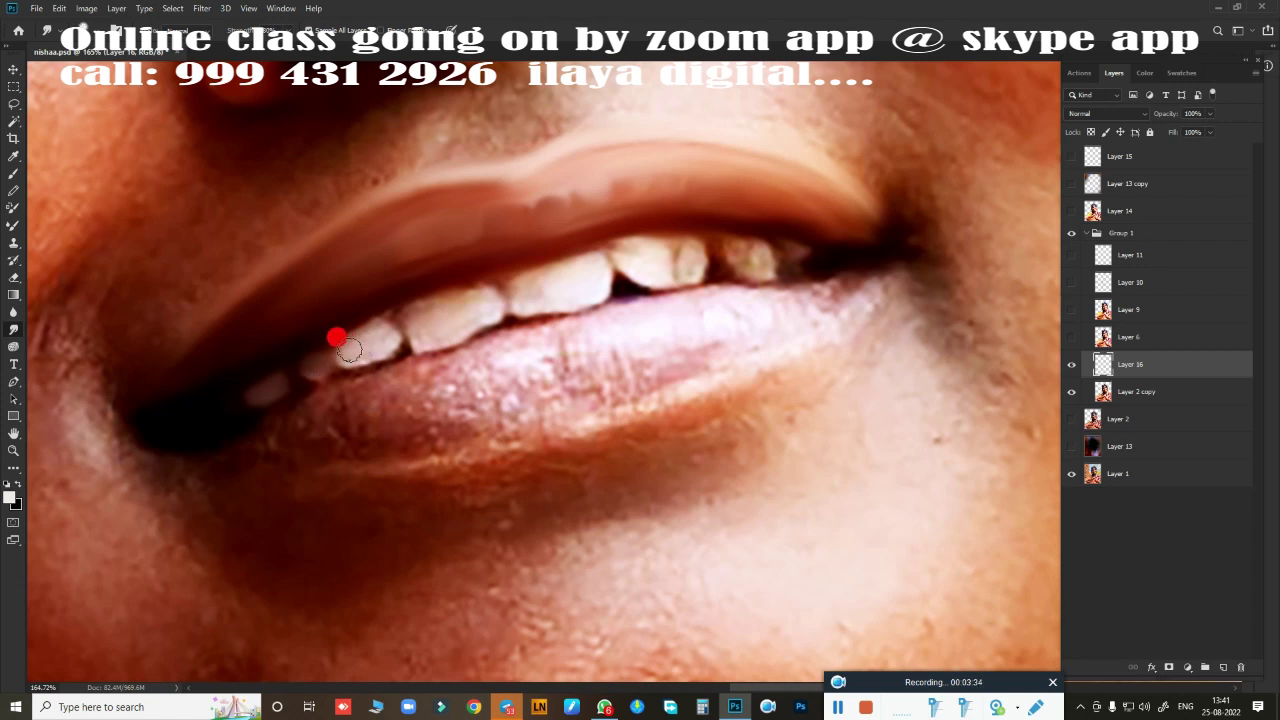
pyautogui.moveTo(386, 341); pyautogui.dragTo(378, 347)
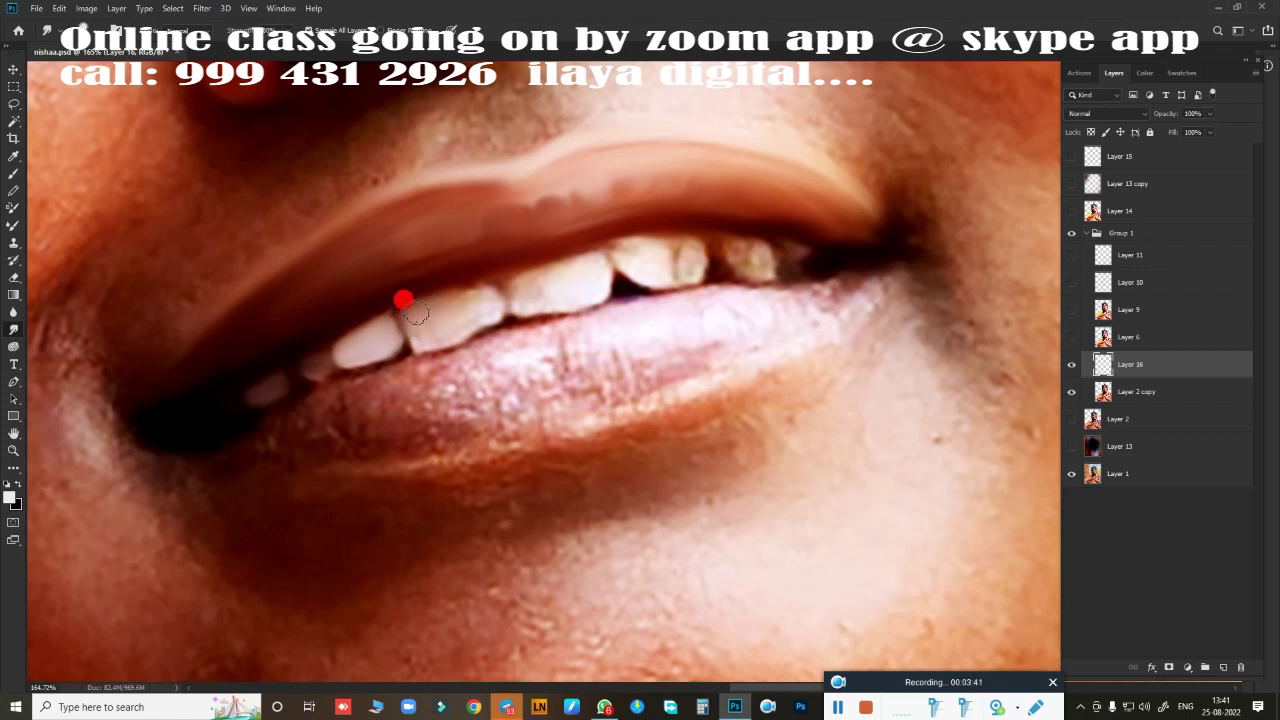
pyautogui.moveTo(450, 302)
pyautogui.mouseDown()
pyautogui.moveTo(487, 288)
pyautogui.moveTo(470, 317)
pyautogui.moveTo(477, 300)
pyautogui.moveTo(414, 330)
pyautogui.moveTo(595, 265)
pyautogui.moveTo(595, 285)
pyautogui.moveTo(638, 260)
pyautogui.moveTo(629, 255)
pyautogui.moveTo(691, 256)
pyautogui.moveTo(635, 257)
pyautogui.mouseUp()
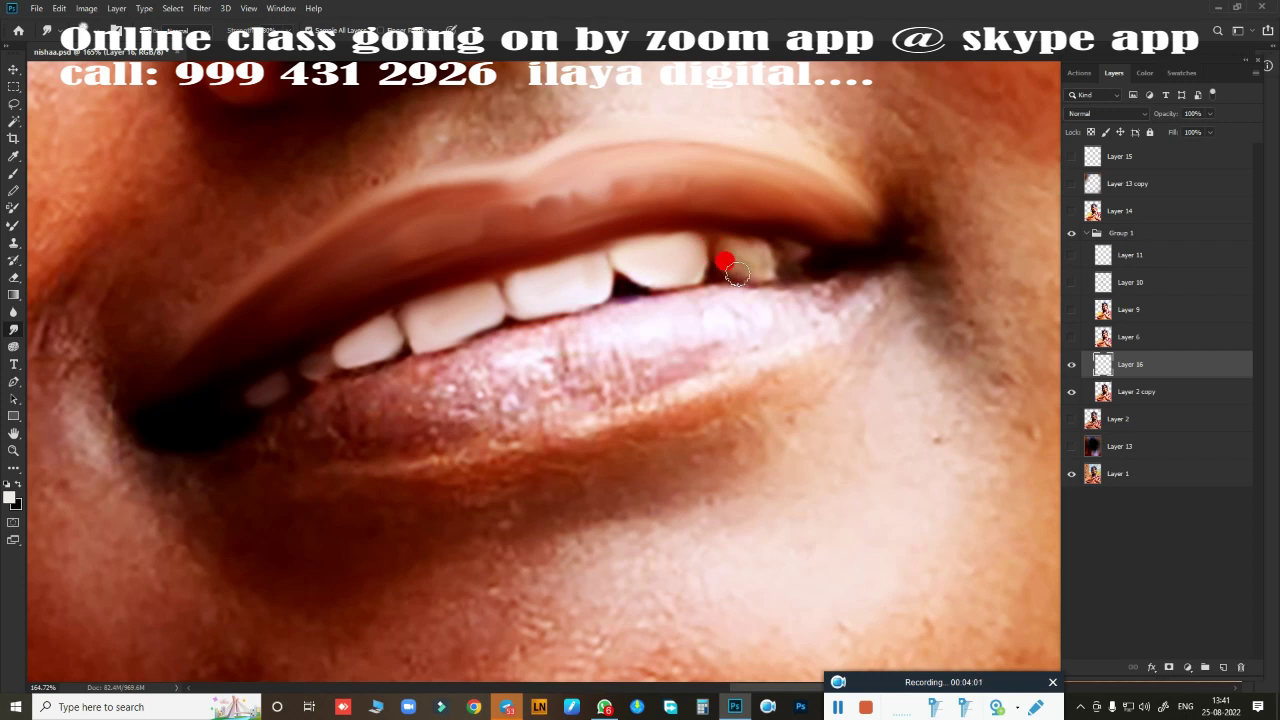
# Brighten the remaining upper and lower teeth and smudge the lower lip smooth toward its corner.
pyautogui.moveTo(736, 273)
pyautogui.mouseDown()
pyautogui.moveTo(752, 268)
pyautogui.moveTo(715, 238)
pyautogui.moveTo(786, 256)
pyautogui.mouseUp()
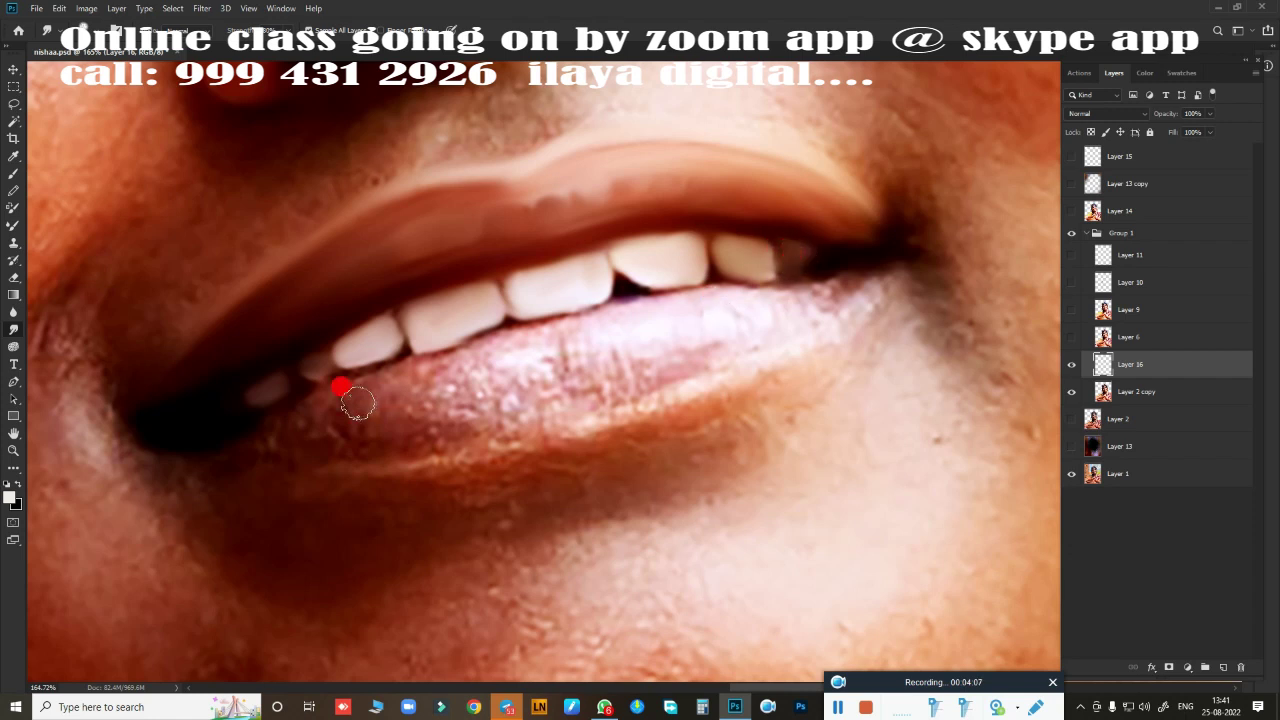
pyautogui.moveTo(357, 403)
pyautogui.mouseDown()
pyautogui.moveTo(503, 350)
pyautogui.moveTo(405, 374)
pyautogui.moveTo(582, 320)
pyautogui.moveTo(697, 305)
pyautogui.moveTo(632, 306)
pyautogui.moveTo(664, 297)
pyautogui.moveTo(769, 297)
pyautogui.moveTo(798, 267)
pyautogui.moveTo(790, 276)
pyautogui.moveTo(843, 275)
pyautogui.moveTo(450, 458)
pyautogui.moveTo(820, 321)
pyautogui.moveTo(548, 410)
pyautogui.moveTo(237, 456)
pyautogui.moveTo(466, 431)
pyautogui.moveTo(601, 394)
pyautogui.moveTo(527, 436)
pyautogui.moveTo(613, 417)
pyautogui.moveTo(814, 334)
pyautogui.moveTo(890, 266)
pyautogui.moveTo(822, 310)
pyautogui.mouseUp()
pyautogui.moveTo(714, 381); pyautogui.dragTo(503, 425)
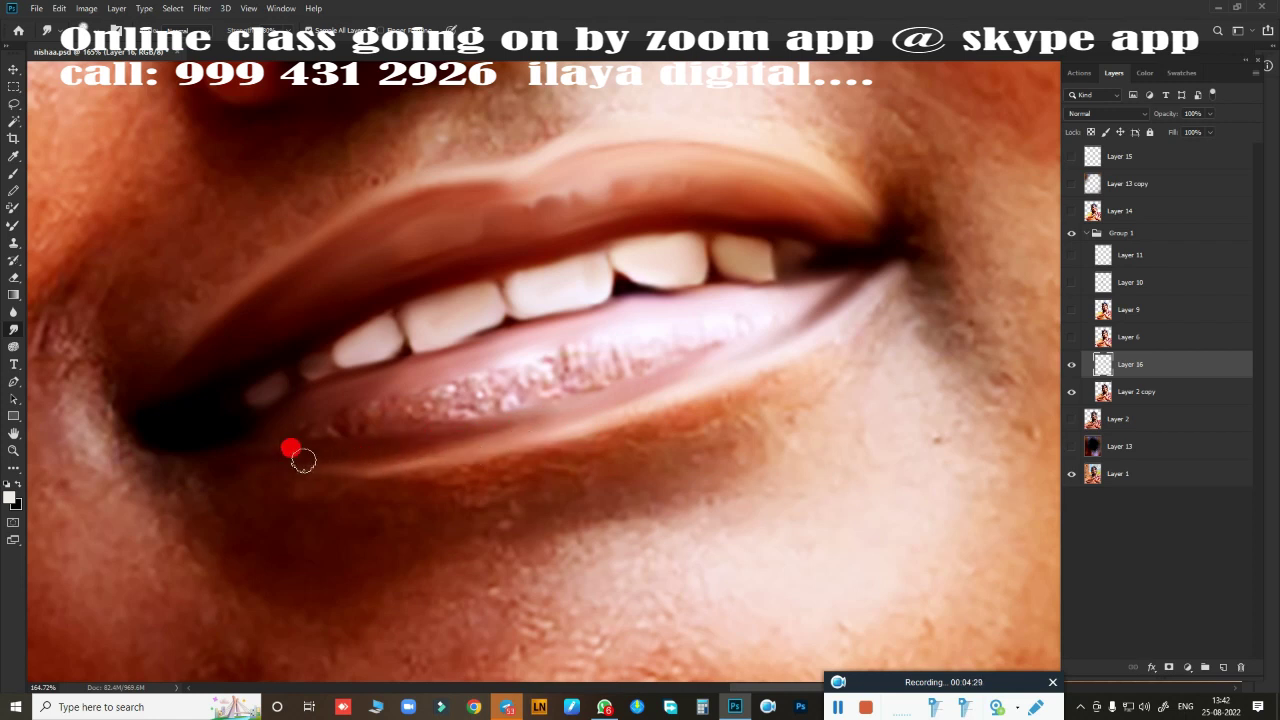
pyautogui.moveTo(303, 459); pyautogui.dragTo(313, 449)
pyautogui.moveTo(423, 446); pyautogui.dragTo(266, 434)
pyautogui.moveTo(443, 400)
pyautogui.mouseDown()
pyautogui.moveTo(600, 351)
pyautogui.moveTo(666, 351)
pyautogui.moveTo(361, 403)
pyautogui.moveTo(415, 380)
pyautogui.moveTo(458, 372)
pyautogui.moveTo(314, 426)
pyautogui.moveTo(531, 396)
pyautogui.moveTo(477, 410)
pyautogui.moveTo(600, 363)
pyautogui.moveTo(451, 391)
pyautogui.moveTo(603, 348)
pyautogui.moveTo(703, 351)
pyautogui.moveTo(751, 326)
pyautogui.moveTo(520, 391)
pyautogui.moveTo(866, 354)
pyautogui.moveTo(894, 306)
pyautogui.moveTo(895, 352)
pyautogui.moveTo(391, 526)
pyautogui.moveTo(681, 440)
pyautogui.moveTo(609, 466)
pyautogui.moveTo(634, 491)
pyautogui.moveTo(296, 548)
pyautogui.moveTo(217, 506)
pyautogui.moveTo(337, 506)
pyautogui.moveTo(303, 543)
pyautogui.moveTo(297, 589)
pyautogui.mouseUp()
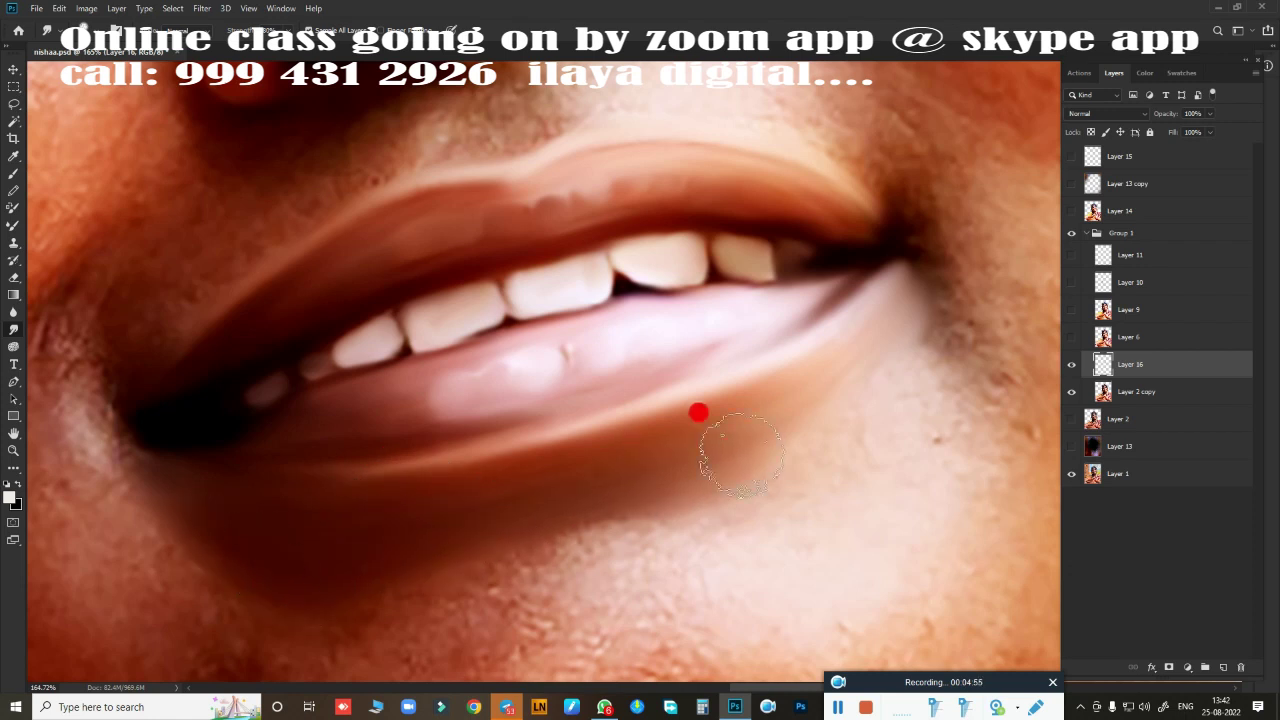
pyautogui.moveTo(850, 485)
pyautogui.mouseDown()
pyautogui.moveTo(728, 417)
pyautogui.moveTo(768, 506)
pyautogui.mouseUp()
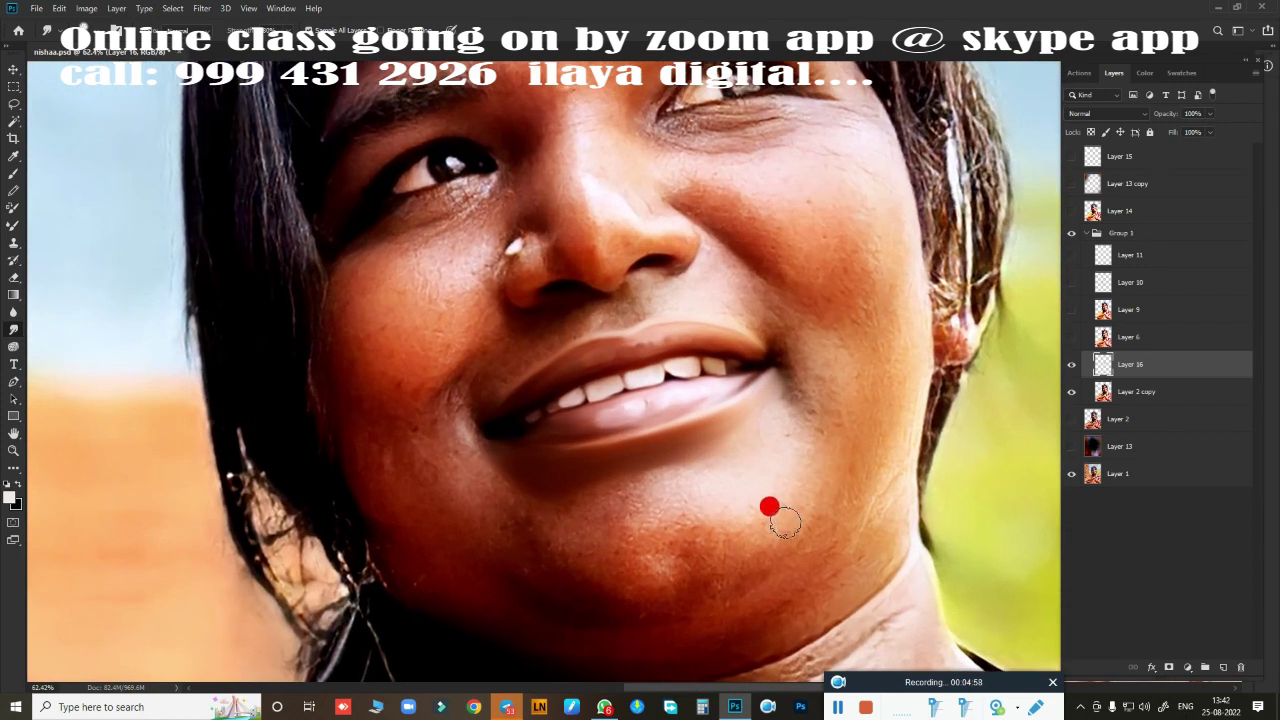
# Show the dark Layer 13 background, check Layer 2 copy off and on, and zoom to the cheek.
pyautogui.click(957, 368)
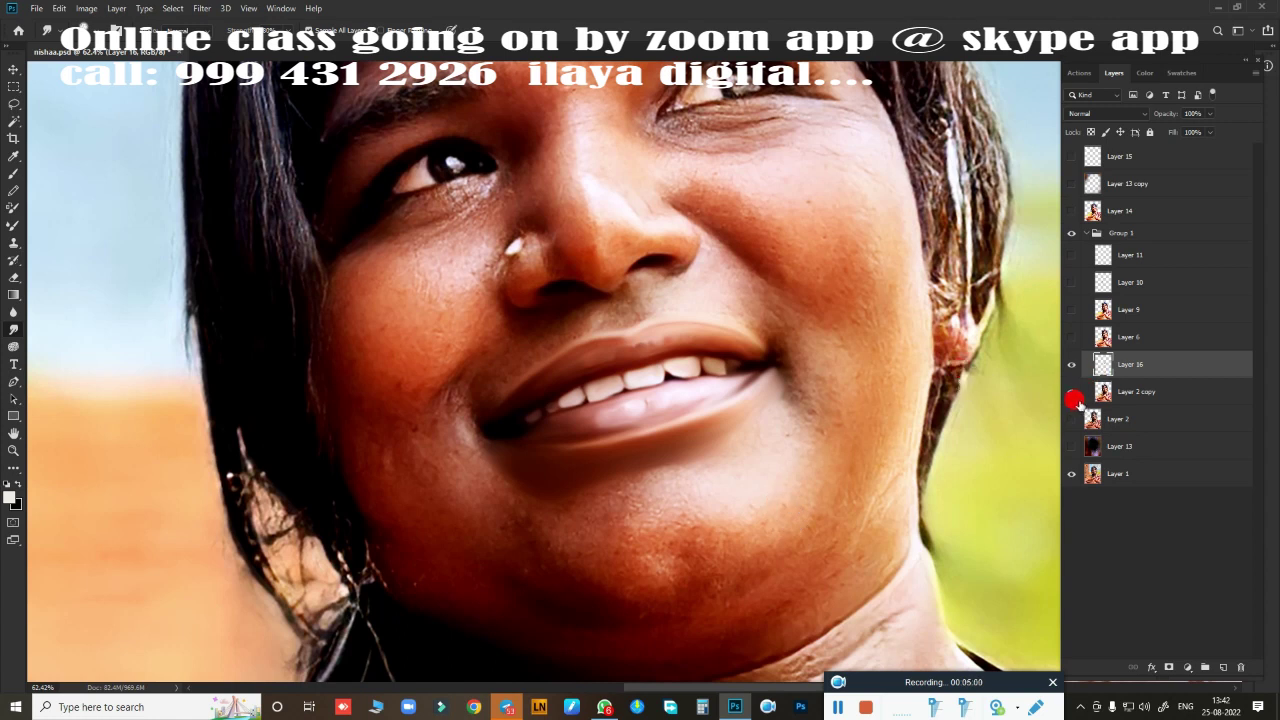
pyautogui.click(1072, 446)
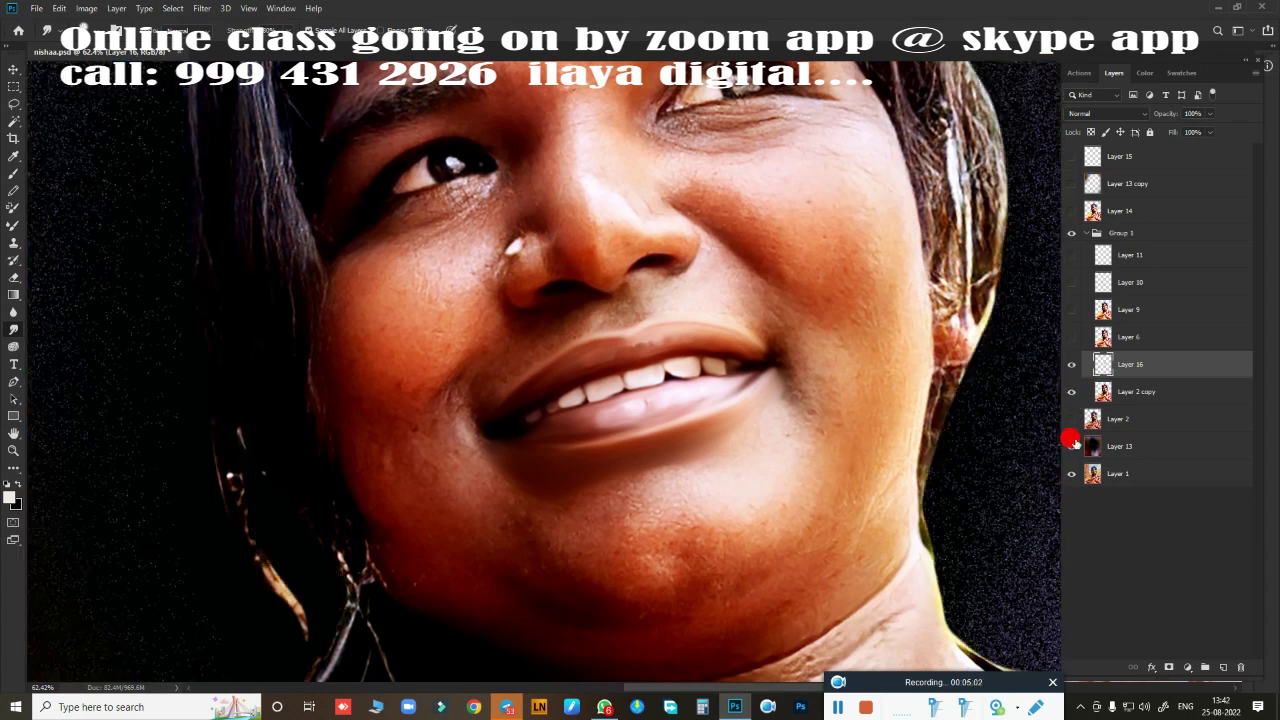
pyautogui.click(1072, 391)
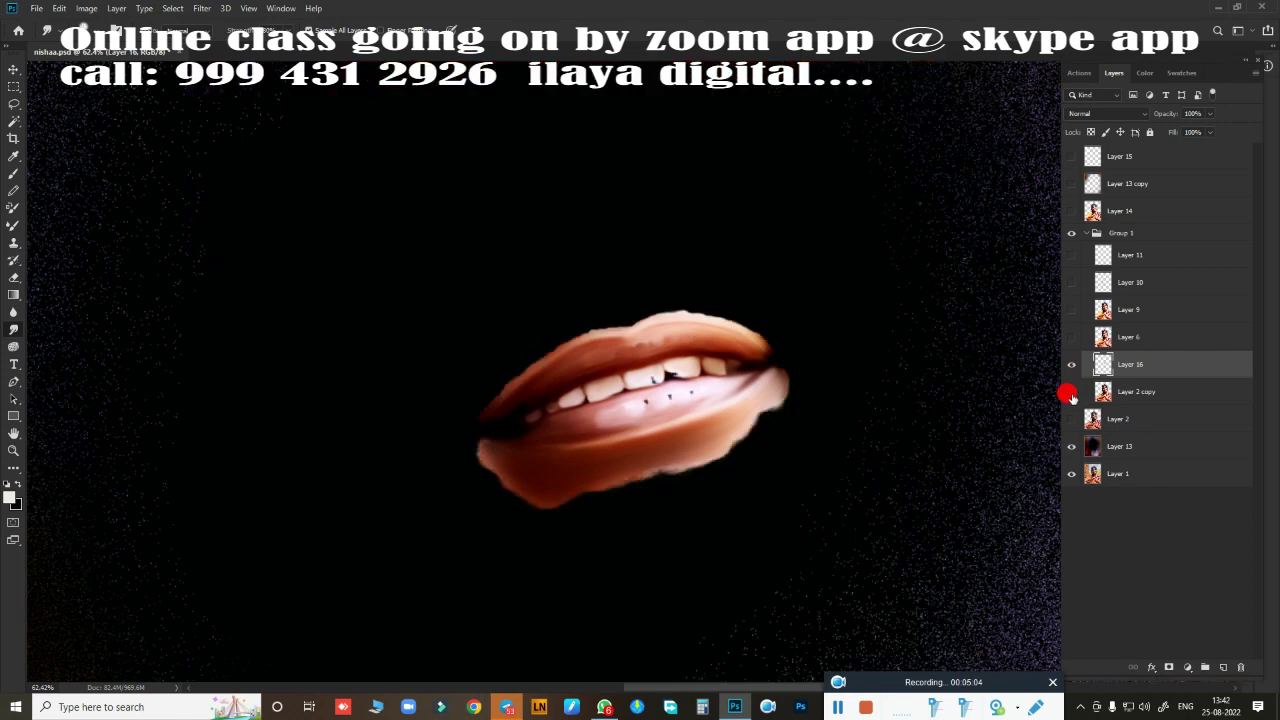
pyautogui.click(1072, 392)
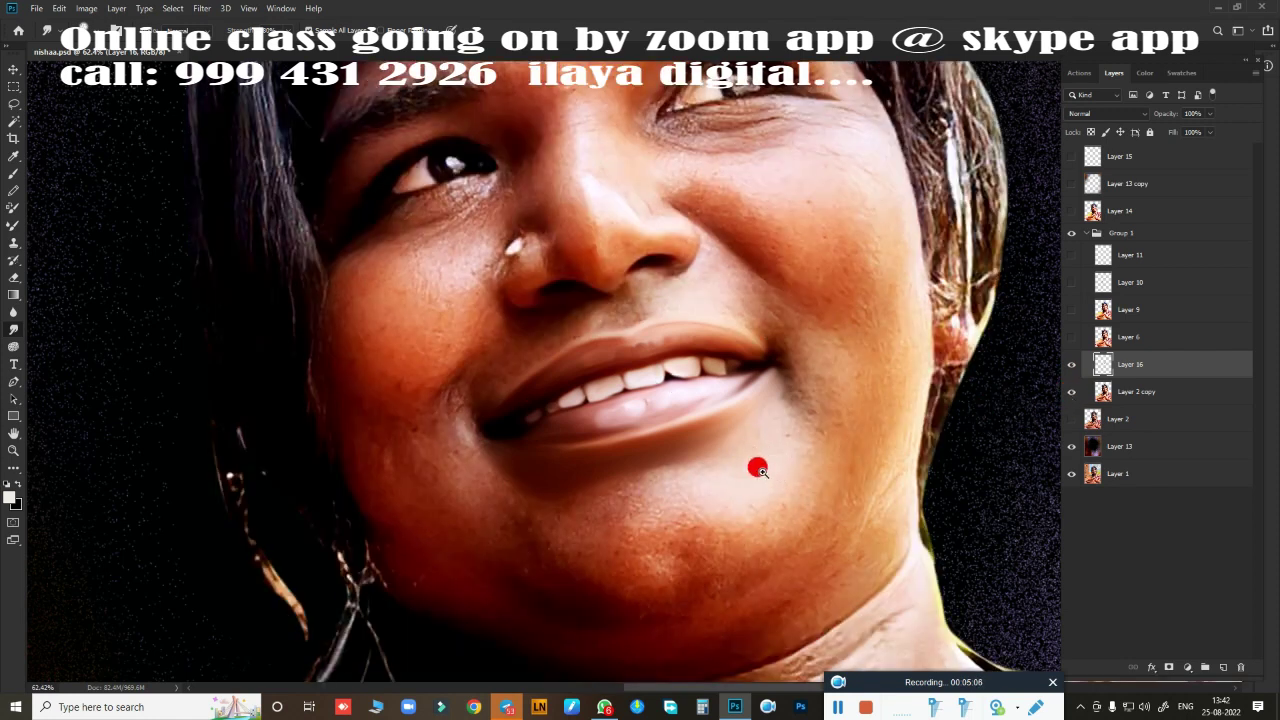
pyautogui.scroll(-2, 757, 466)
pyautogui.scroll(-1, 740, 468)
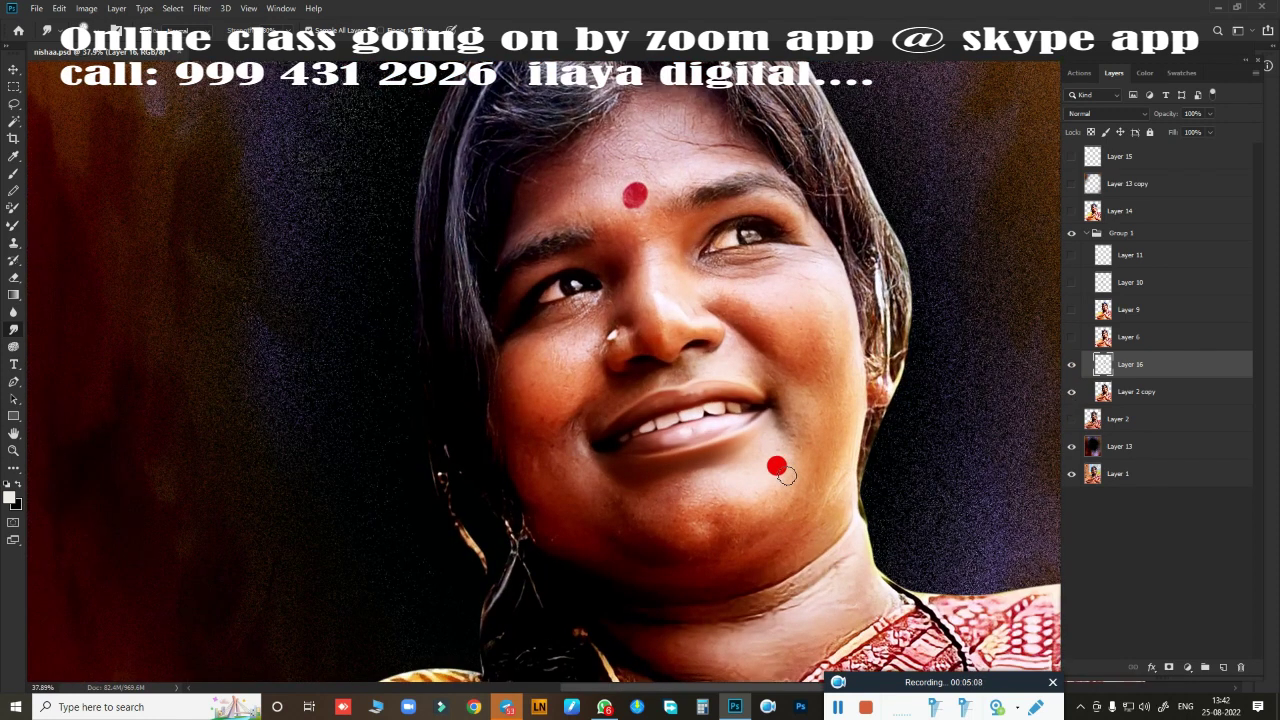
pyautogui.scroll(6, 760, 410)
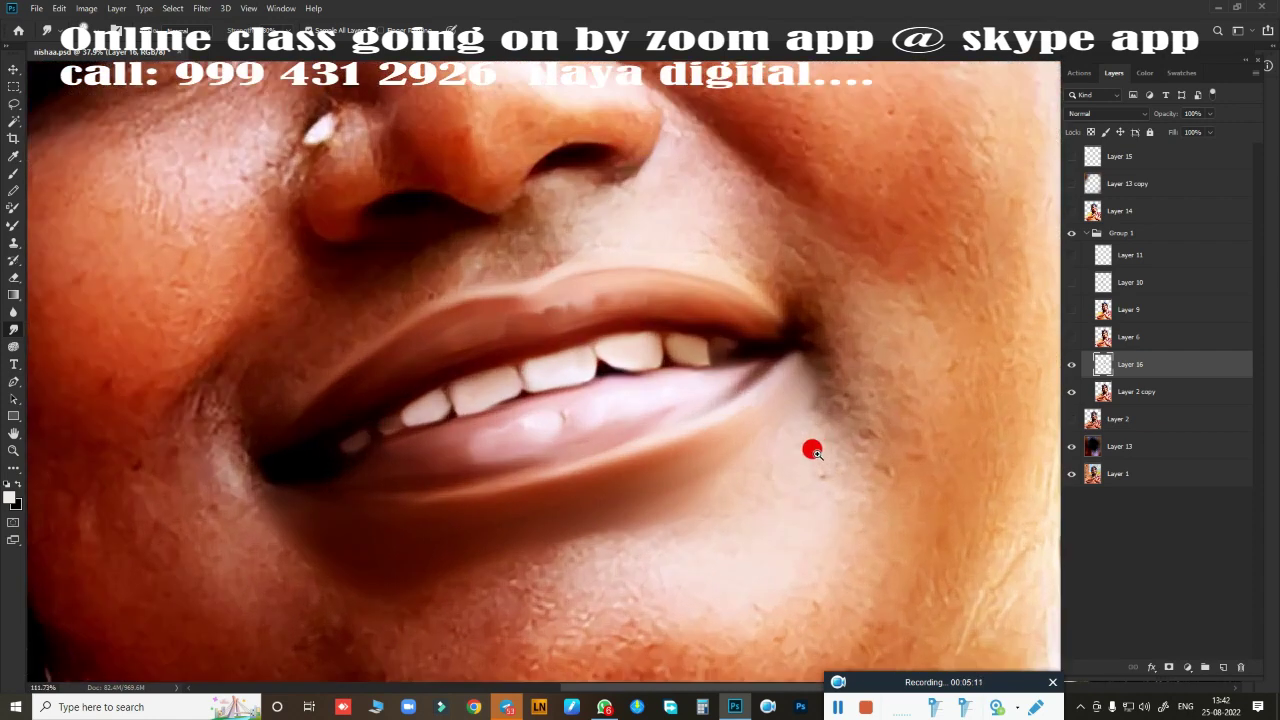
pyautogui.scroll(-1, 763, 446)
pyautogui.scroll(1, 735, 466)
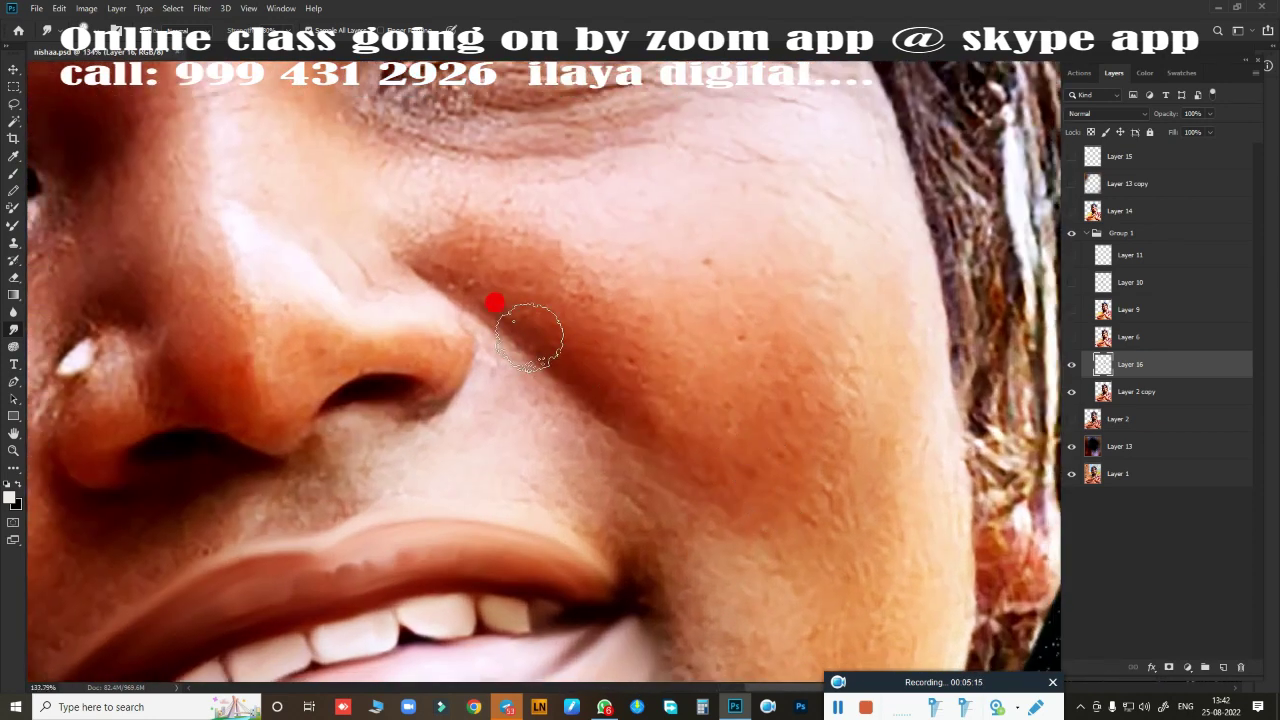
# Blend the nose-to-cheek fold, upper cheek and lower cheek skin into a smooth, lighter finish.
pyautogui.moveTo(591, 343); pyautogui.dragTo(545, 317)
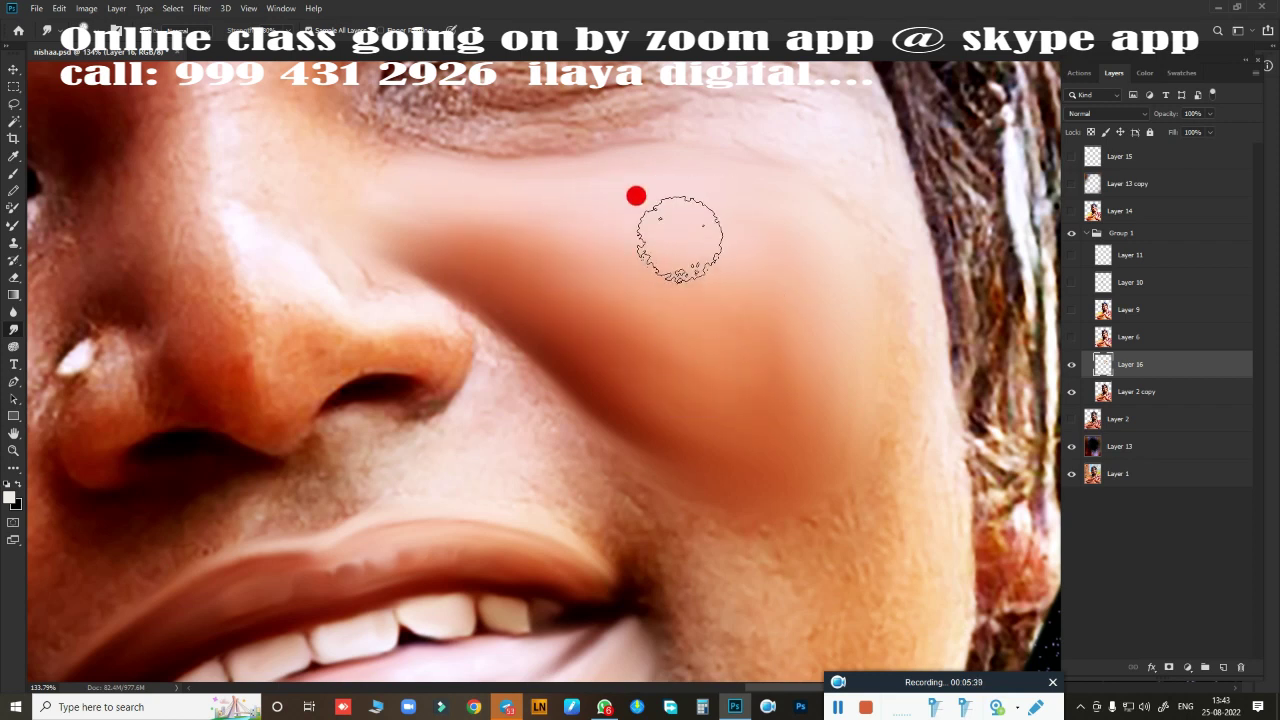
pyautogui.moveTo(587, 305); pyautogui.dragTo(717, 377)
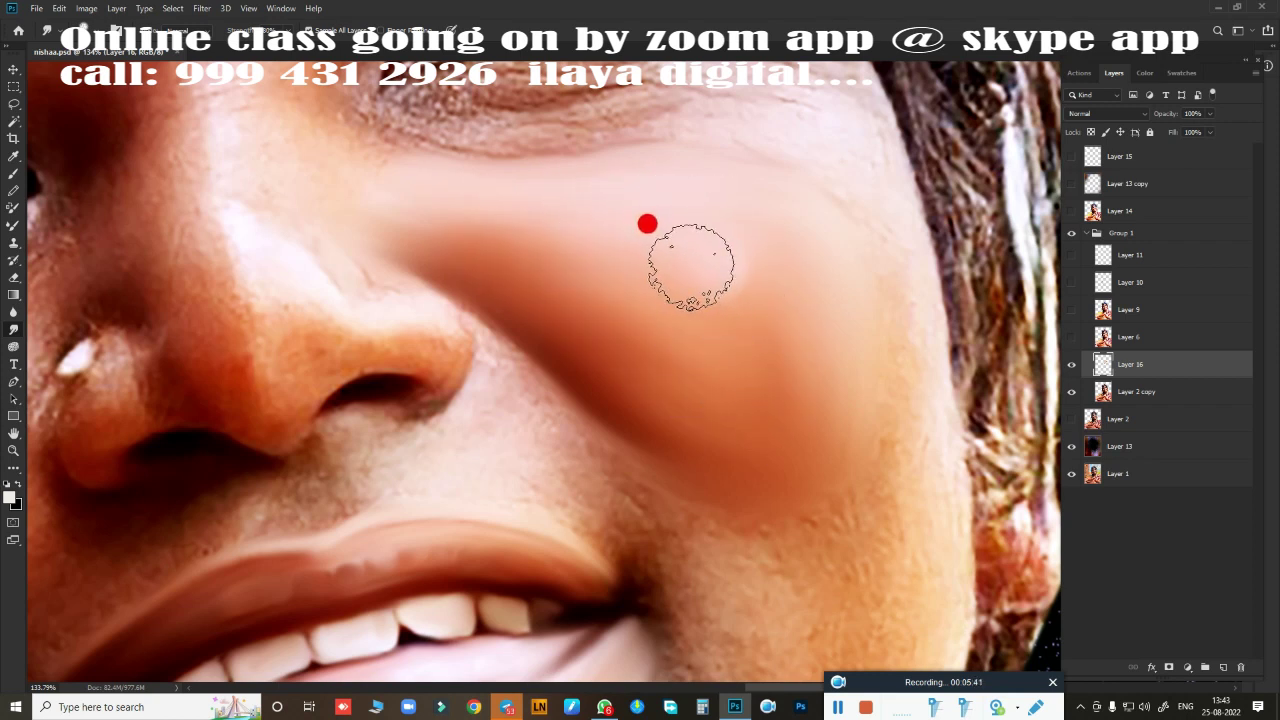
pyautogui.moveTo(689, 266); pyautogui.dragTo(700, 297)
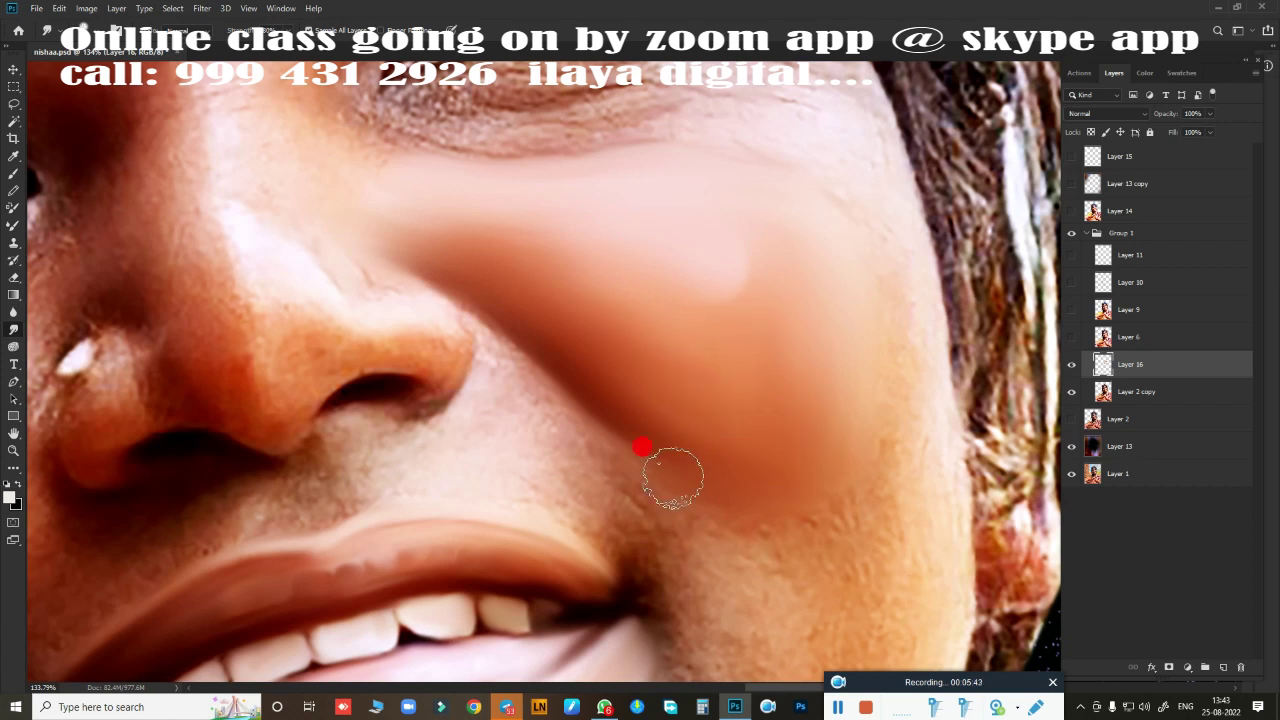
pyautogui.moveTo(690, 462)
pyautogui.mouseDown()
pyautogui.moveTo(742, 590)
pyautogui.moveTo(880, 532)
pyautogui.moveTo(886, 451)
pyautogui.moveTo(866, 306)
pyautogui.moveTo(918, 515)
pyautogui.mouseUp()
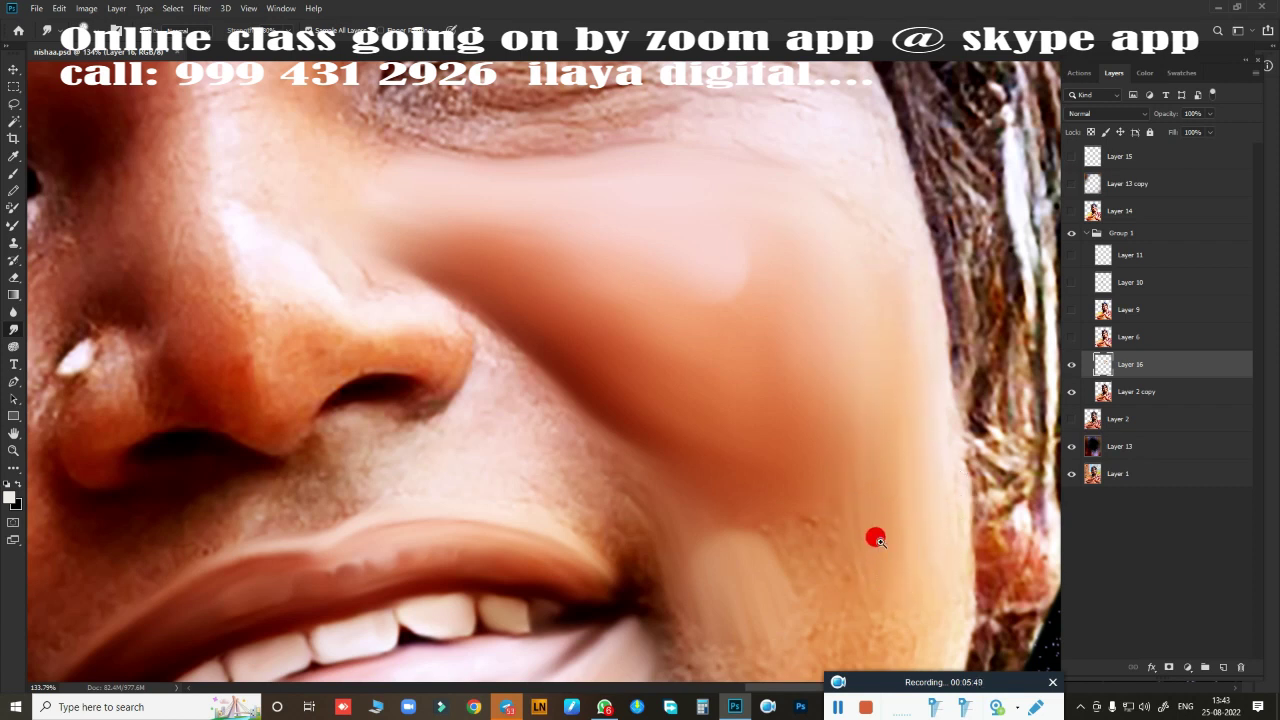
pyautogui.scroll(-3, 874, 534)
pyautogui.moveTo(846, 400); pyautogui.dragTo(760, 337)
pyautogui.moveTo(828, 397)
pyautogui.mouseDown()
pyautogui.moveTo(817, 523)
pyautogui.moveTo(851, 289)
pyautogui.moveTo(846, 520)
pyautogui.mouseUp()
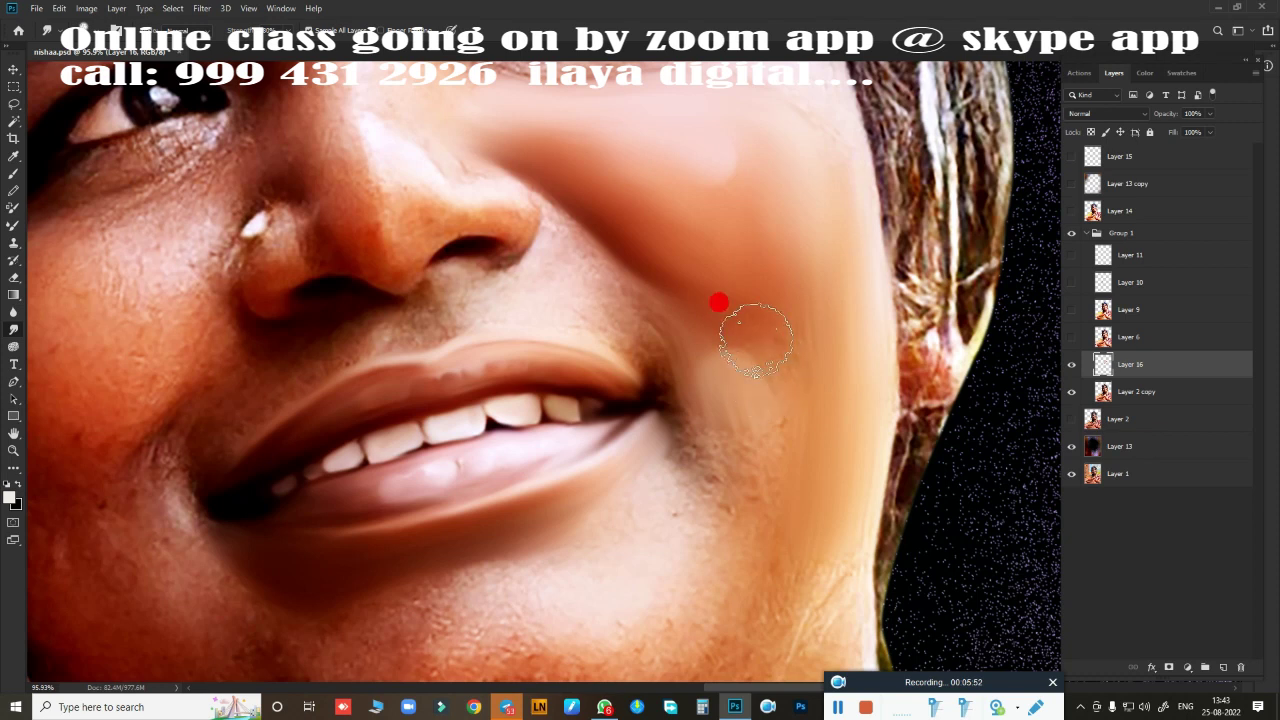
pyautogui.moveTo(765, 383)
pyautogui.mouseDown()
pyautogui.moveTo(780, 367)
pyautogui.moveTo(751, 497)
pyautogui.moveTo(791, 434)
pyautogui.moveTo(749, 614)
pyautogui.moveTo(806, 606)
pyautogui.moveTo(829, 405)
pyautogui.moveTo(763, 409)
pyautogui.moveTo(729, 386)
pyautogui.moveTo(749, 506)
pyautogui.moveTo(762, 438)
pyautogui.moveTo(745, 371)
pyautogui.moveTo(731, 380)
pyautogui.mouseUp()
pyautogui.moveTo(682, 268)
pyautogui.mouseDown()
pyautogui.moveTo(743, 286)
pyautogui.moveTo(520, 166)
pyautogui.moveTo(709, 152)
pyautogui.moveTo(700, 162)
pyautogui.moveTo(757, 437)
pyautogui.mouseUp()
pyautogui.moveTo(672, 400); pyautogui.dragTo(630, 412)
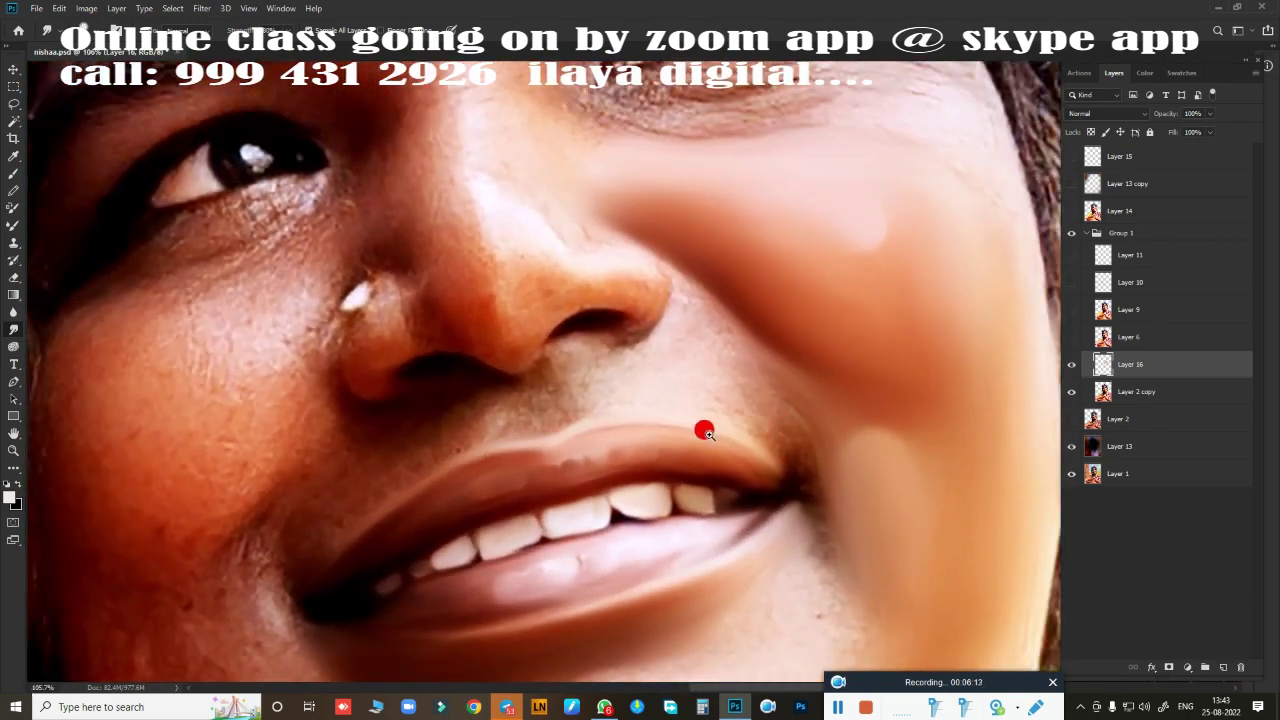
pyautogui.moveTo(705, 431)
pyautogui.mouseDown()
pyautogui.moveTo(697, 391)
pyautogui.moveTo(644, 307)
pyautogui.moveTo(666, 249)
pyautogui.moveTo(608, 320)
pyautogui.moveTo(531, 317)
pyautogui.moveTo(500, 349)
pyautogui.moveTo(486, 314)
pyautogui.moveTo(602, 310)
pyautogui.moveTo(569, 346)
pyautogui.moveTo(677, 371)
pyautogui.moveTo(700, 289)
pyautogui.moveTo(714, 280)
pyautogui.moveTo(749, 294)
pyautogui.moveTo(809, 357)
pyautogui.moveTo(849, 443)
pyautogui.moveTo(805, 412)
pyautogui.moveTo(838, 461)
pyautogui.moveTo(751, 377)
pyautogui.moveTo(721, 374)
pyautogui.moveTo(825, 422)
pyautogui.moveTo(814, 429)
pyautogui.moveTo(800, 343)
pyautogui.moveTo(668, 233)
pyautogui.moveTo(689, 197)
pyautogui.mouseUp()
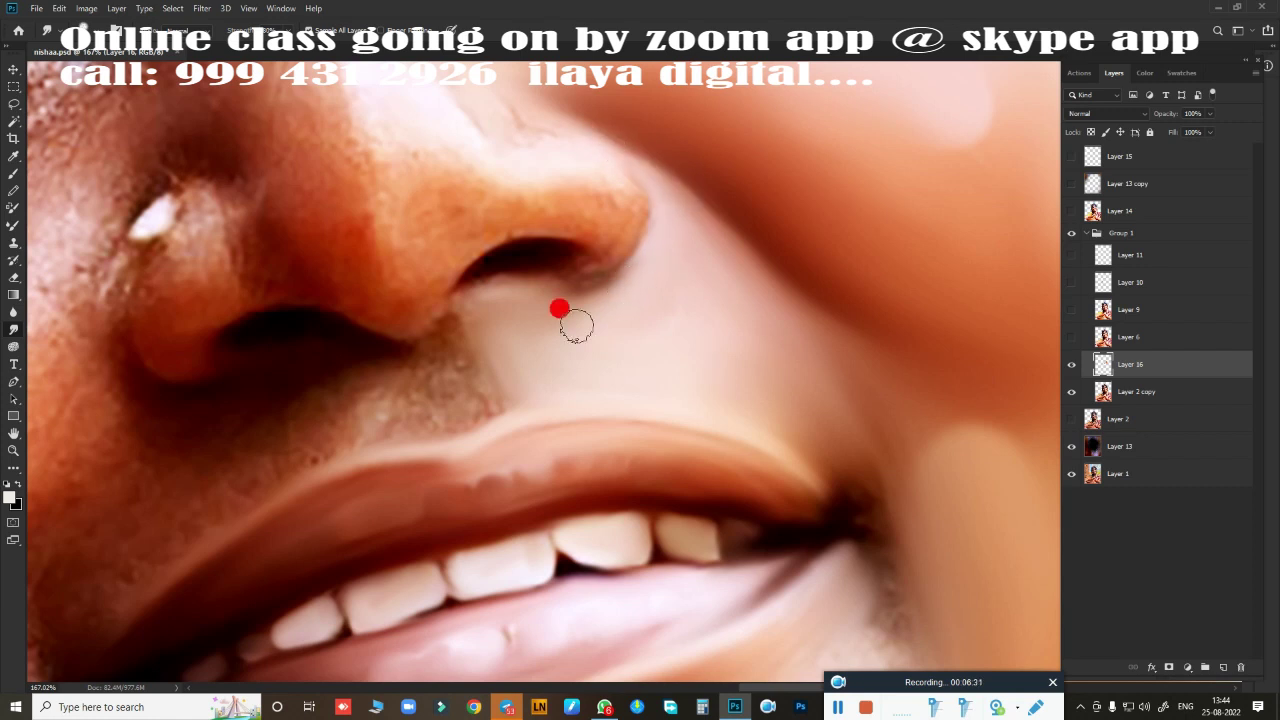
# Blend the skin along the nose edge, around the nostril and between nostril and upper lip.
pyautogui.moveTo(567, 262)
pyautogui.mouseDown()
pyautogui.moveTo(614, 180)
pyautogui.moveTo(583, 133)
pyautogui.moveTo(608, 163)
pyautogui.moveTo(563, 294)
pyautogui.moveTo(497, 294)
pyautogui.moveTo(497, 263)
pyautogui.moveTo(460, 283)
pyautogui.moveTo(551, 256)
pyautogui.moveTo(447, 331)
pyautogui.moveTo(463, 402)
pyautogui.mouseUp()
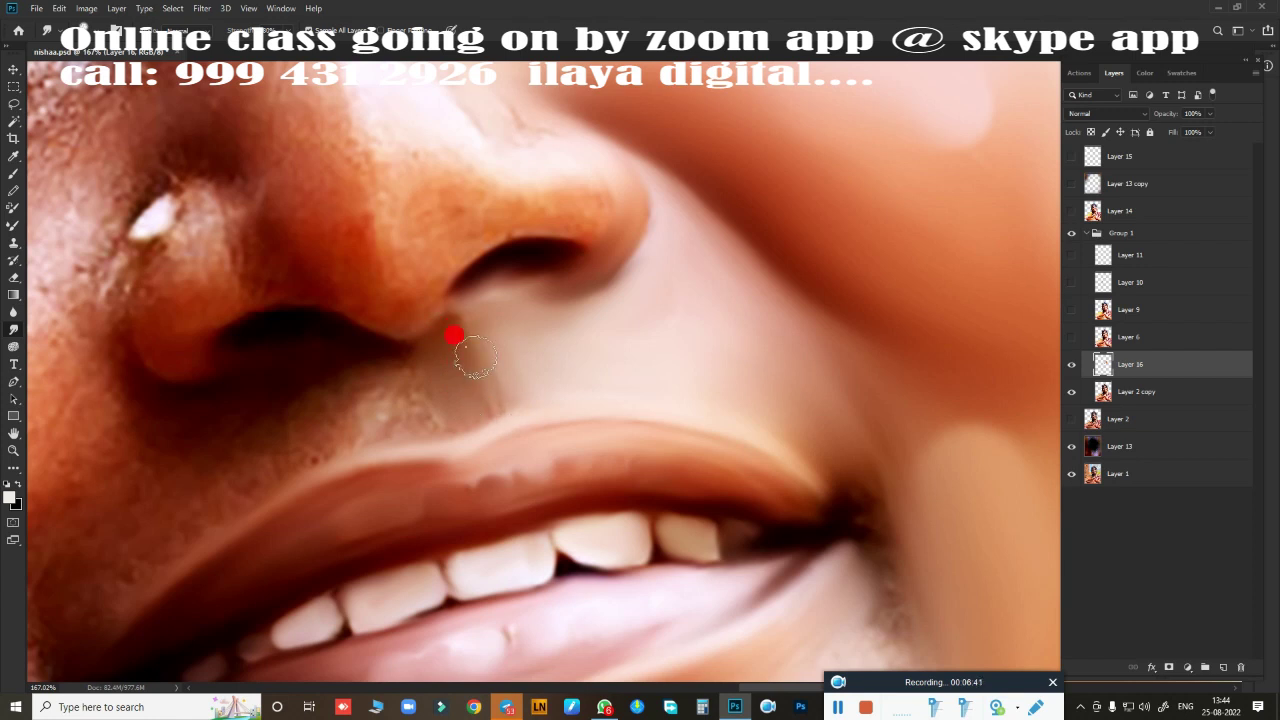
pyautogui.moveTo(475, 357); pyautogui.dragTo(495, 405)
pyautogui.moveTo(537, 242)
pyautogui.mouseDown()
pyautogui.moveTo(566, 220)
pyautogui.moveTo(433, 278)
pyautogui.moveTo(414, 300)
pyautogui.moveTo(373, 307)
pyautogui.moveTo(444, 228)
pyautogui.moveTo(435, 211)
pyautogui.moveTo(451, 198)
pyautogui.moveTo(543, 194)
pyautogui.moveTo(574, 149)
pyautogui.moveTo(602, 209)
pyautogui.moveTo(569, 137)
pyautogui.moveTo(510, 120)
pyautogui.moveTo(523, 160)
pyautogui.moveTo(486, 163)
pyautogui.moveTo(517, 166)
pyautogui.moveTo(313, 143)
pyautogui.moveTo(386, 242)
pyautogui.moveTo(400, 222)
pyautogui.moveTo(374, 196)
pyautogui.moveTo(468, 238)
pyautogui.mouseUp()
pyautogui.moveTo(367, 311); pyautogui.dragTo(221, 322)
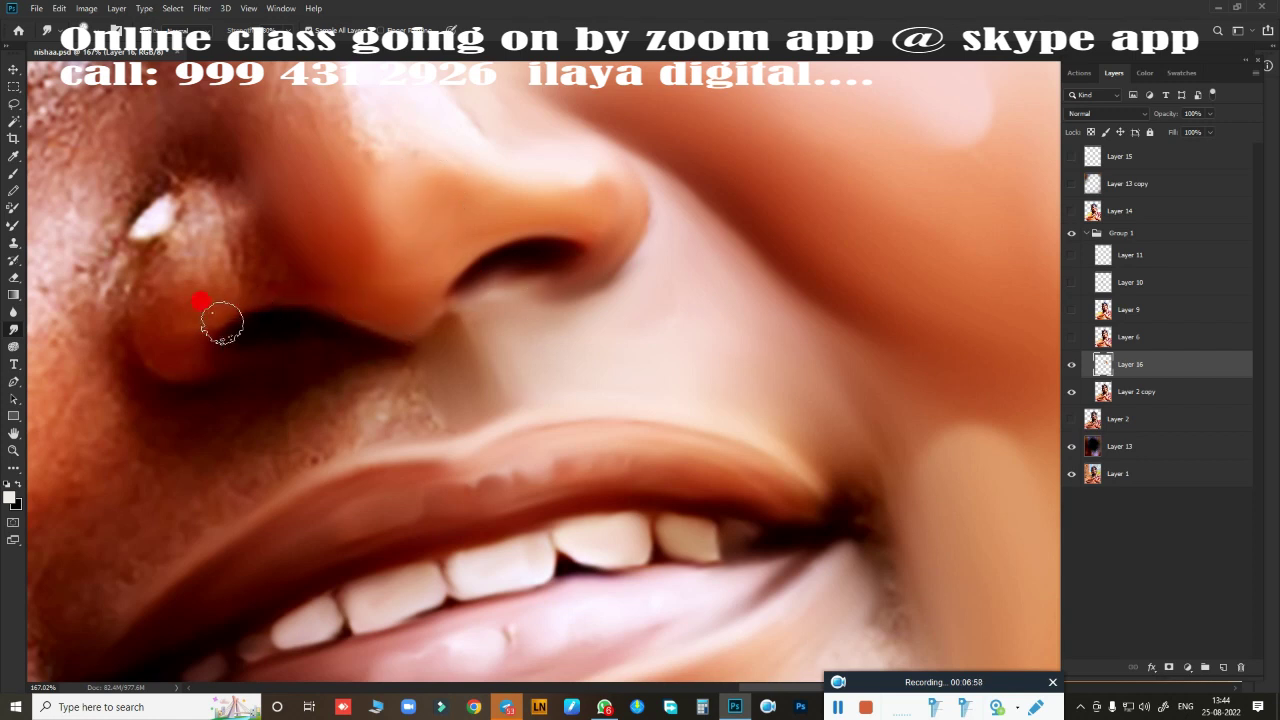
pyautogui.moveTo(335, 328)
pyautogui.mouseDown()
pyautogui.moveTo(283, 417)
pyautogui.moveTo(317, 391)
pyautogui.moveTo(331, 423)
pyautogui.moveTo(367, 390)
pyautogui.moveTo(424, 428)
pyautogui.moveTo(610, 451)
pyautogui.moveTo(668, 428)
pyautogui.moveTo(634, 434)
pyautogui.moveTo(623, 354)
pyautogui.moveTo(612, 477)
pyautogui.mouseUp()
pyautogui.moveTo(590, 371)
pyautogui.mouseDown()
pyautogui.moveTo(676, 424)
pyautogui.moveTo(440, 294)
pyautogui.moveTo(434, 255)
pyautogui.moveTo(471, 429)
pyautogui.moveTo(491, 243)
pyautogui.moveTo(514, 166)
pyautogui.moveTo(572, 143)
pyautogui.mouseUp()
pyautogui.moveTo(508, 245)
pyautogui.mouseDown()
pyautogui.moveTo(506, 286)
pyautogui.moveTo(534, 346)
pyautogui.moveTo(443, 200)
pyautogui.moveTo(406, 204)
pyautogui.moveTo(409, 177)
pyautogui.moveTo(477, 194)
pyautogui.moveTo(443, 291)
pyautogui.moveTo(429, 263)
pyautogui.moveTo(480, 229)
pyautogui.moveTo(514, 380)
pyautogui.moveTo(537, 420)
pyautogui.moveTo(509, 403)
pyautogui.moveTo(594, 380)
pyautogui.moveTo(546, 380)
pyautogui.moveTo(557, 386)
pyautogui.moveTo(497, 492)
pyautogui.mouseUp()
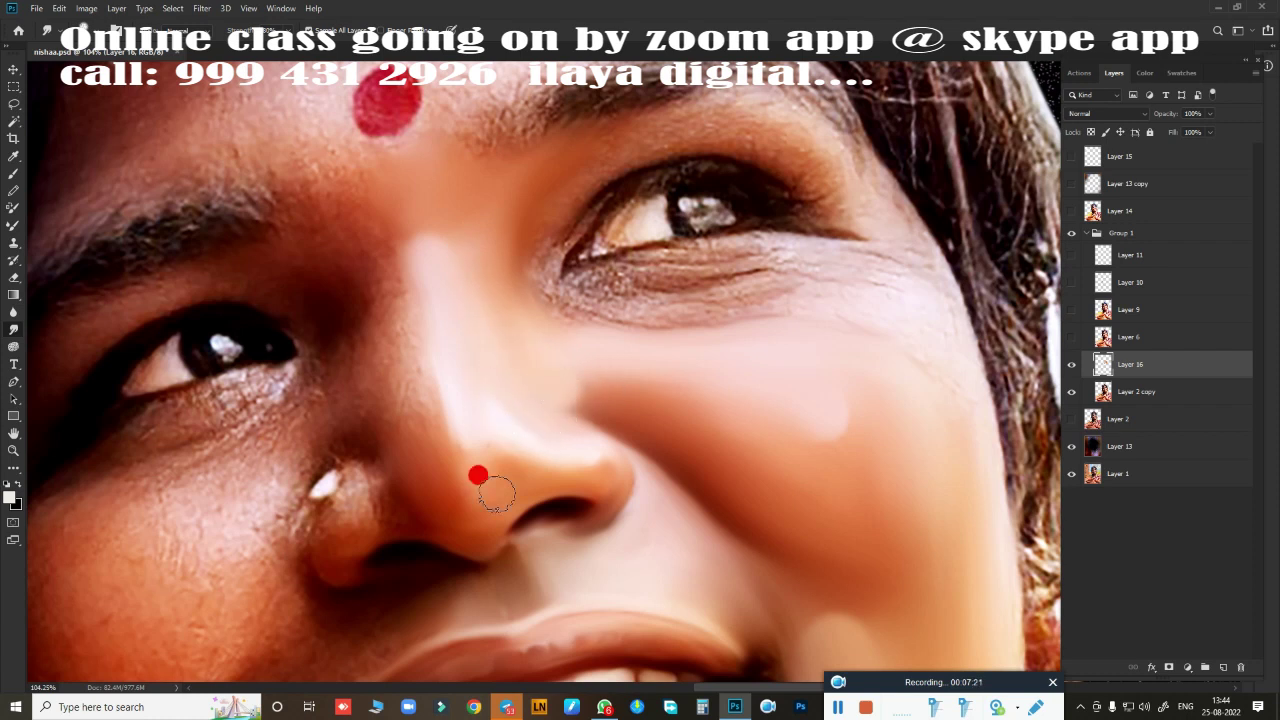
# Smooth the skin along the nose bridge up to the brow and upper eyelid.
pyautogui.moveTo(463, 428); pyautogui.dragTo(469, 414)
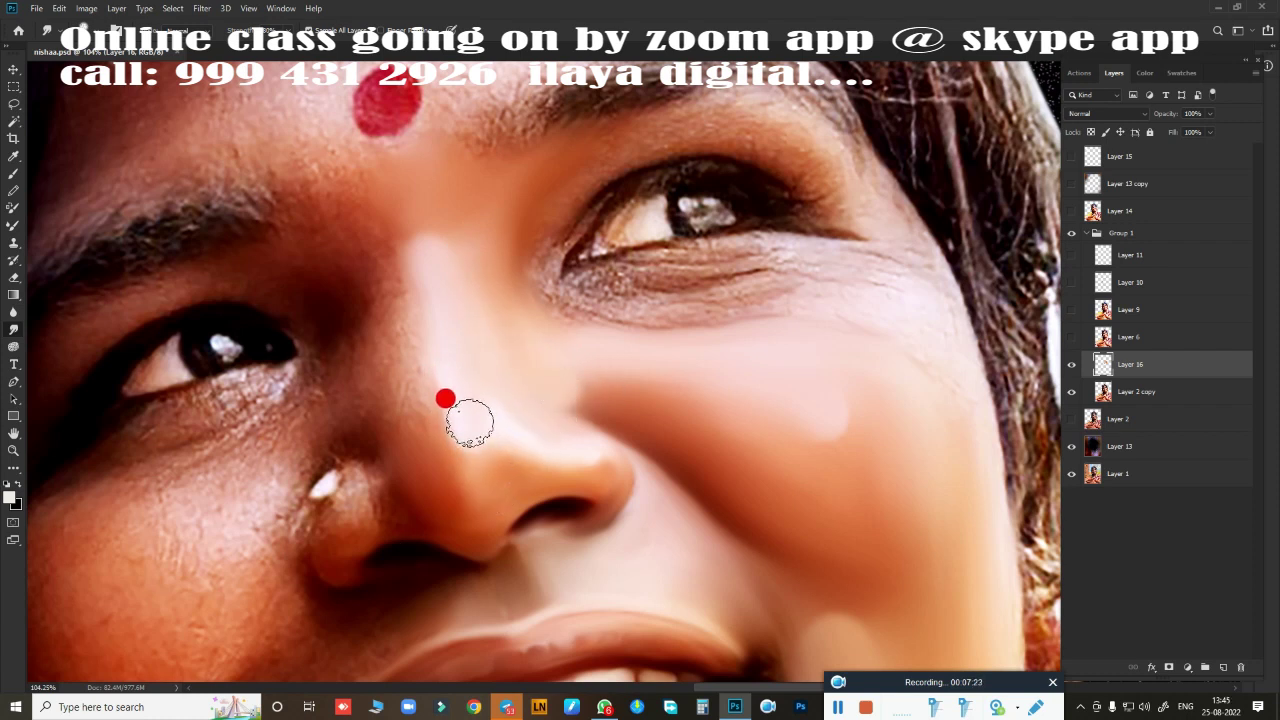
pyautogui.moveTo(527, 484)
pyautogui.mouseDown()
pyautogui.moveTo(466, 434)
pyautogui.moveTo(351, 229)
pyautogui.moveTo(296, 200)
pyautogui.moveTo(322, 206)
pyautogui.moveTo(345, 175)
pyautogui.mouseUp()
pyautogui.moveTo(392, 310)
pyautogui.mouseDown()
pyautogui.moveTo(380, 323)
pyautogui.moveTo(410, 360)
pyautogui.mouseUp()
pyautogui.moveTo(419, 425)
pyautogui.mouseDown()
pyautogui.moveTo(392, 278)
pyautogui.moveTo(438, 478)
pyautogui.moveTo(752, 226)
pyautogui.moveTo(607, 135)
pyautogui.mouseUp()
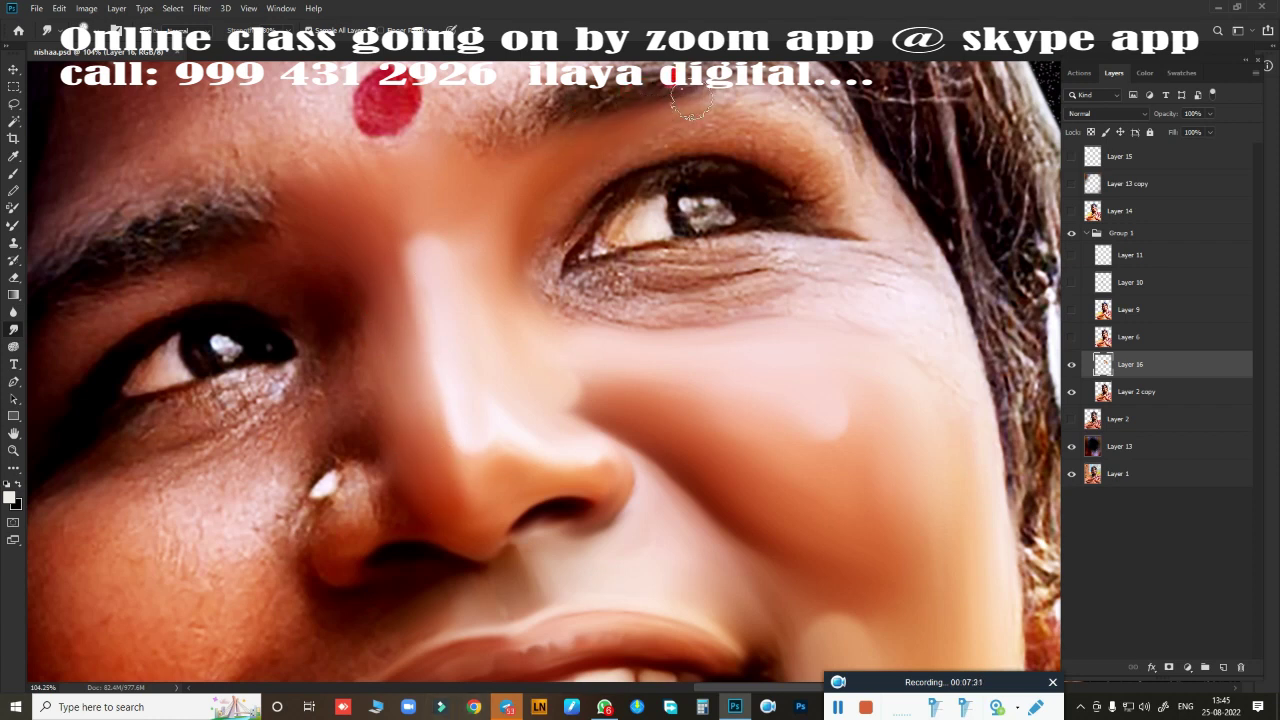
pyautogui.moveTo(692, 100)
pyautogui.mouseDown()
pyautogui.moveTo(794, 115)
pyautogui.moveTo(586, 149)
pyautogui.moveTo(787, 155)
pyautogui.mouseUp()
pyautogui.moveTo(617, 152)
pyautogui.mouseDown()
pyautogui.moveTo(582, 183)
pyautogui.moveTo(753, 140)
pyautogui.moveTo(850, 172)
pyautogui.mouseUp()
# Blend the cheek and under-eye skin around the eye, then zoom out to the full portrait.
pyautogui.moveTo(910, 232)
pyautogui.mouseDown()
pyautogui.moveTo(974, 411)
pyautogui.moveTo(821, 304)
pyautogui.moveTo(929, 363)
pyautogui.moveTo(849, 214)
pyautogui.moveTo(682, 315)
pyautogui.moveTo(710, 303)
pyautogui.moveTo(604, 312)
pyautogui.mouseUp()
pyautogui.moveTo(715, 300)
pyautogui.mouseDown()
pyautogui.moveTo(786, 249)
pyautogui.moveTo(623, 280)
pyautogui.mouseUp()
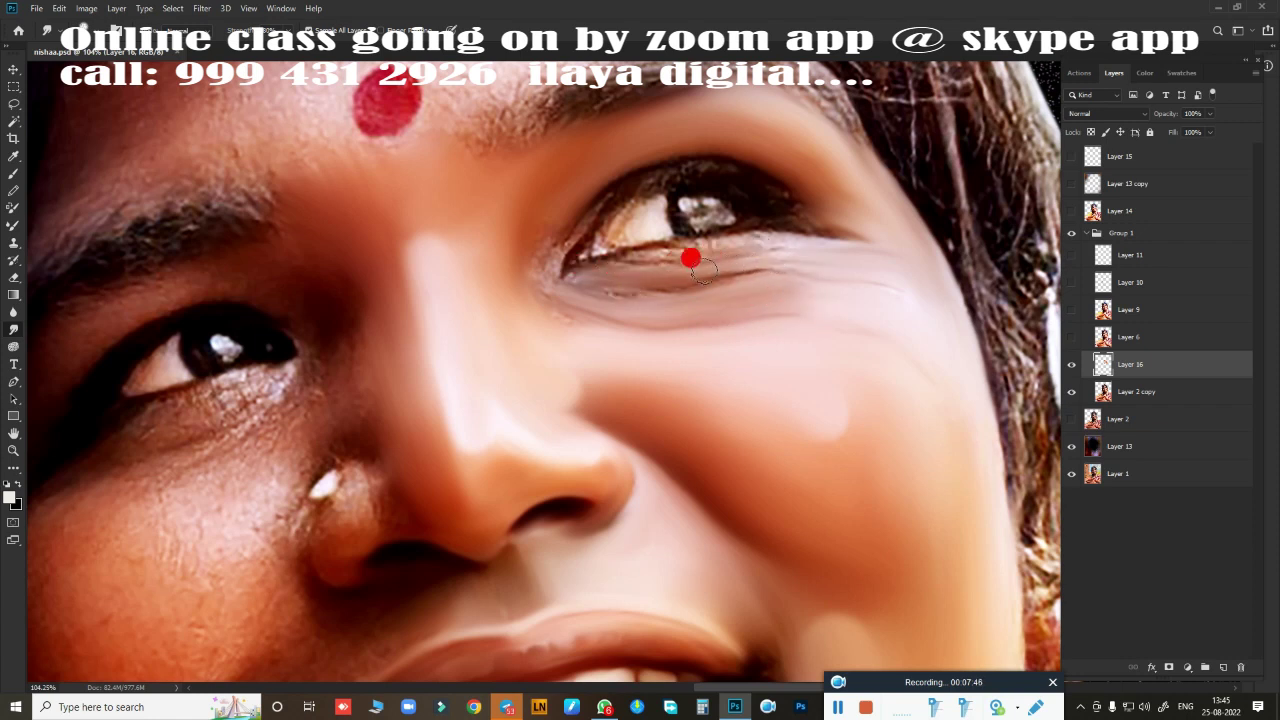
pyautogui.moveTo(703, 268)
pyautogui.mouseDown()
pyautogui.moveTo(757, 266)
pyautogui.moveTo(720, 240)
pyautogui.moveTo(803, 237)
pyautogui.moveTo(619, 257)
pyautogui.moveTo(786, 240)
pyautogui.mouseUp()
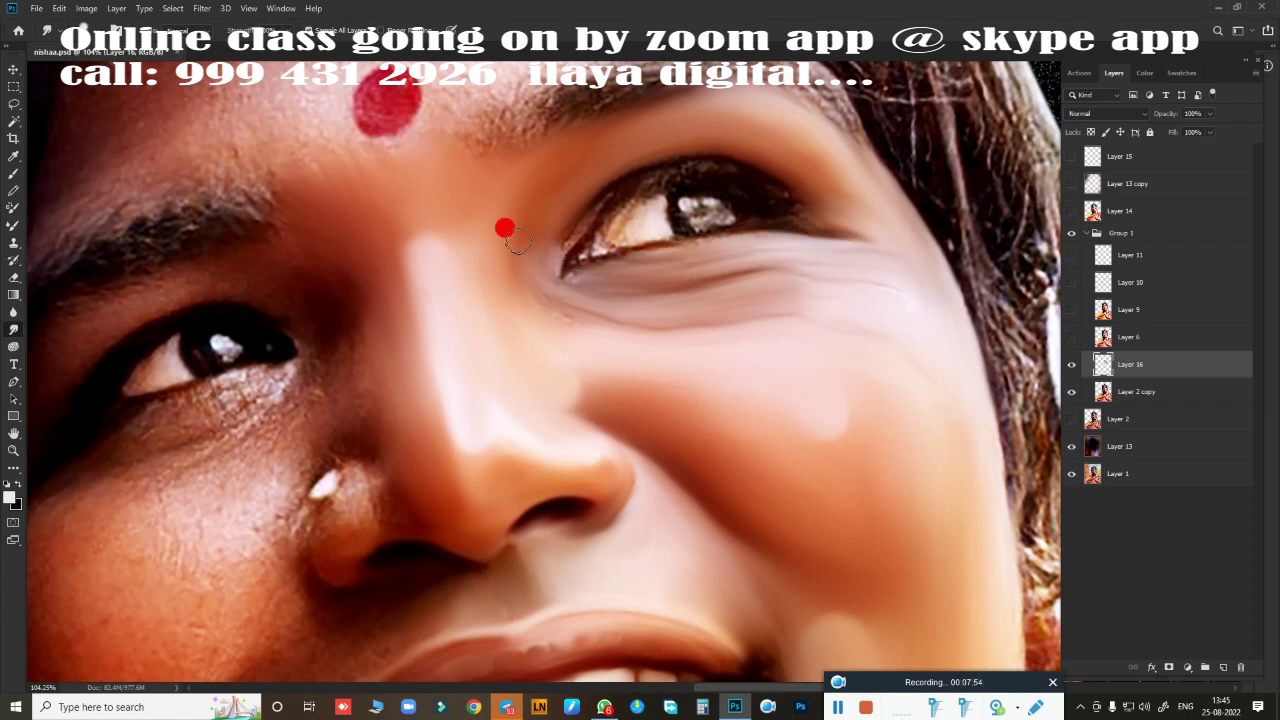
pyautogui.moveTo(569, 313)
pyautogui.mouseDown()
pyautogui.moveTo(740, 329)
pyautogui.moveTo(577, 383)
pyautogui.mouseUp()
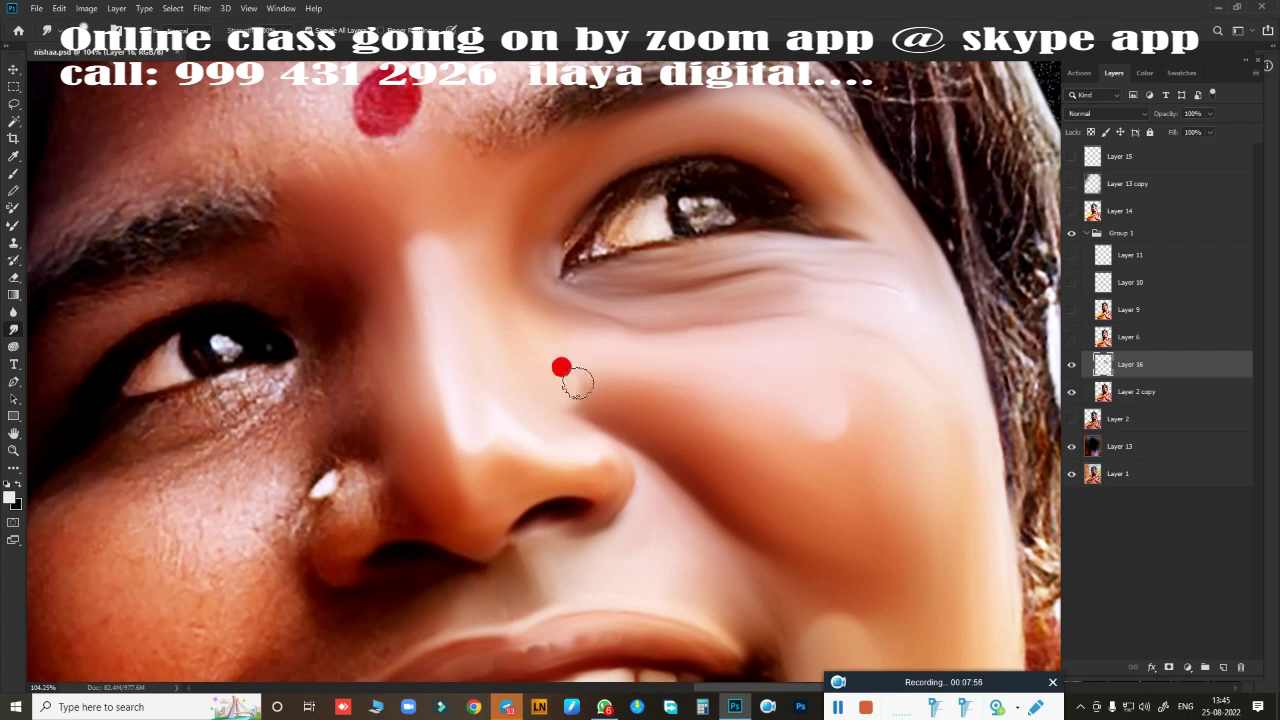
pyautogui.moveTo(822, 418)
pyautogui.mouseDown()
pyautogui.moveTo(860, 276)
pyautogui.moveTo(858, 205)
pyautogui.moveTo(748, 144)
pyautogui.mouseUp()
pyautogui.moveTo(543, 239)
pyautogui.mouseDown()
pyautogui.moveTo(549, 346)
pyautogui.moveTo(869, 374)
pyautogui.mouseUp()
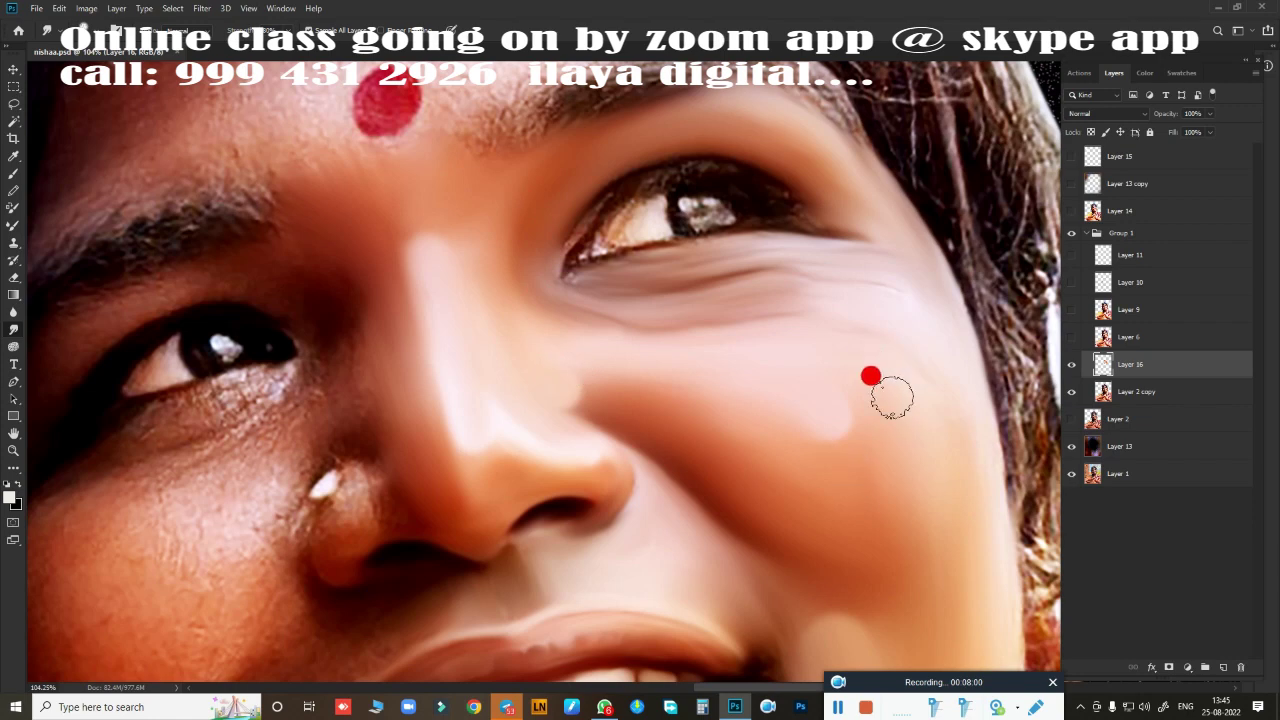
pyautogui.scroll(-3, 869, 374)
pyautogui.moveTo(846, 454)
pyautogui.mouseDown()
pyautogui.moveTo(740, 245)
pyautogui.moveTo(791, 474)
pyautogui.mouseUp()
# Toggle the painted Layer 14 on and off several times to compare, leaving it hidden.
pyautogui.scroll(-2, 757, 443)
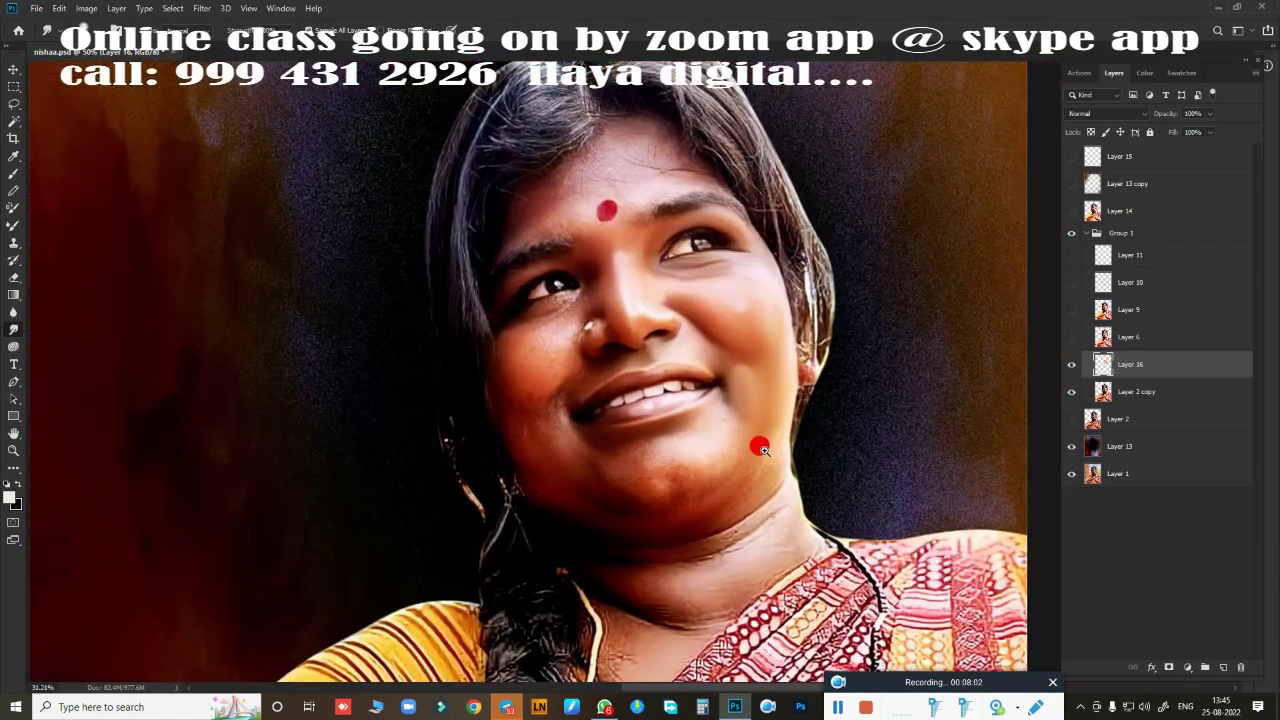
pyautogui.click(1068, 213)
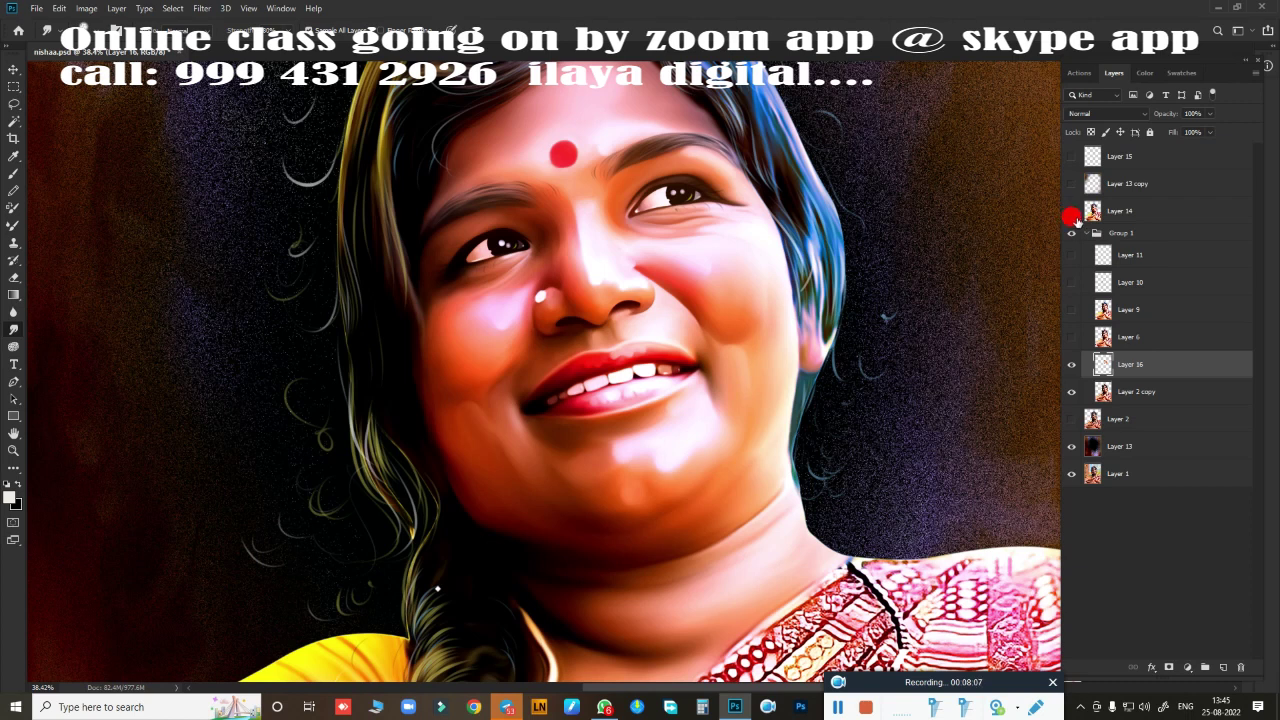
pyautogui.click(1071, 212)
pyautogui.click(1071, 213)
pyautogui.click(1071, 213)
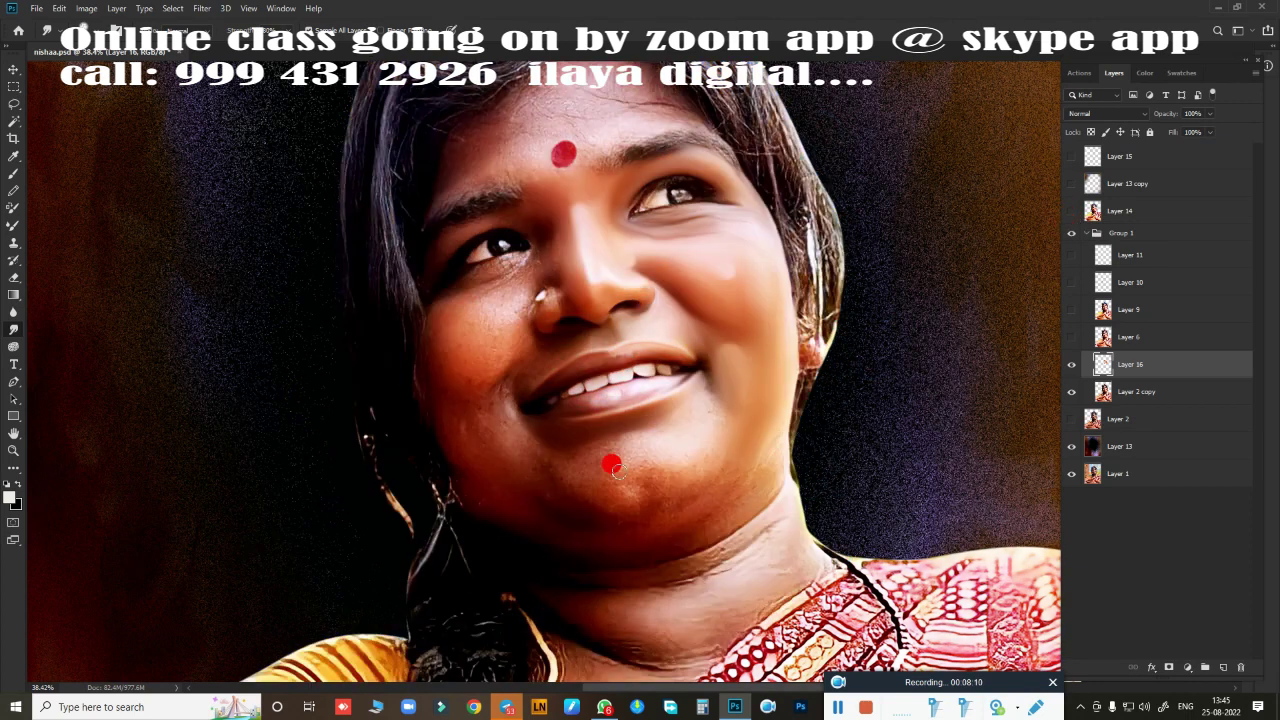
pyautogui.click(1071, 212)
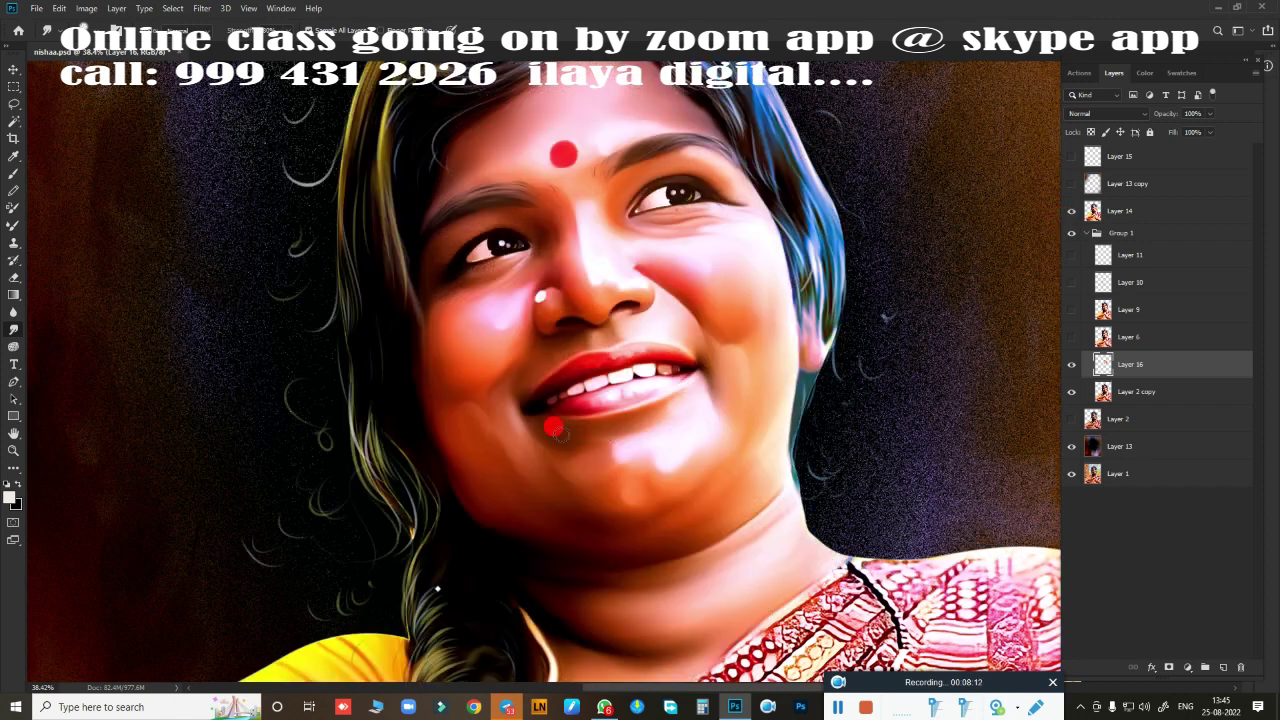
pyautogui.click(1071, 212)
# Zoom back in on the smiling mouth and its corner.
pyautogui.scroll(2, 664, 382)
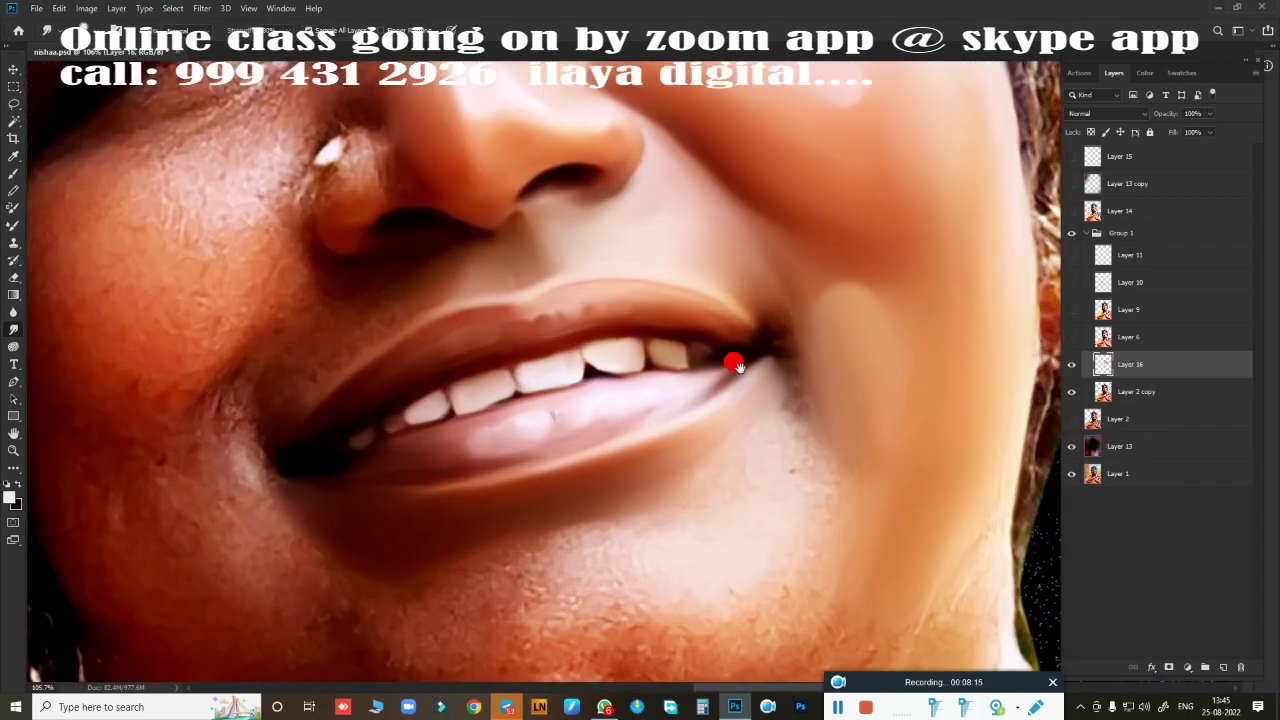
pyautogui.scroll(2, 785, 360)
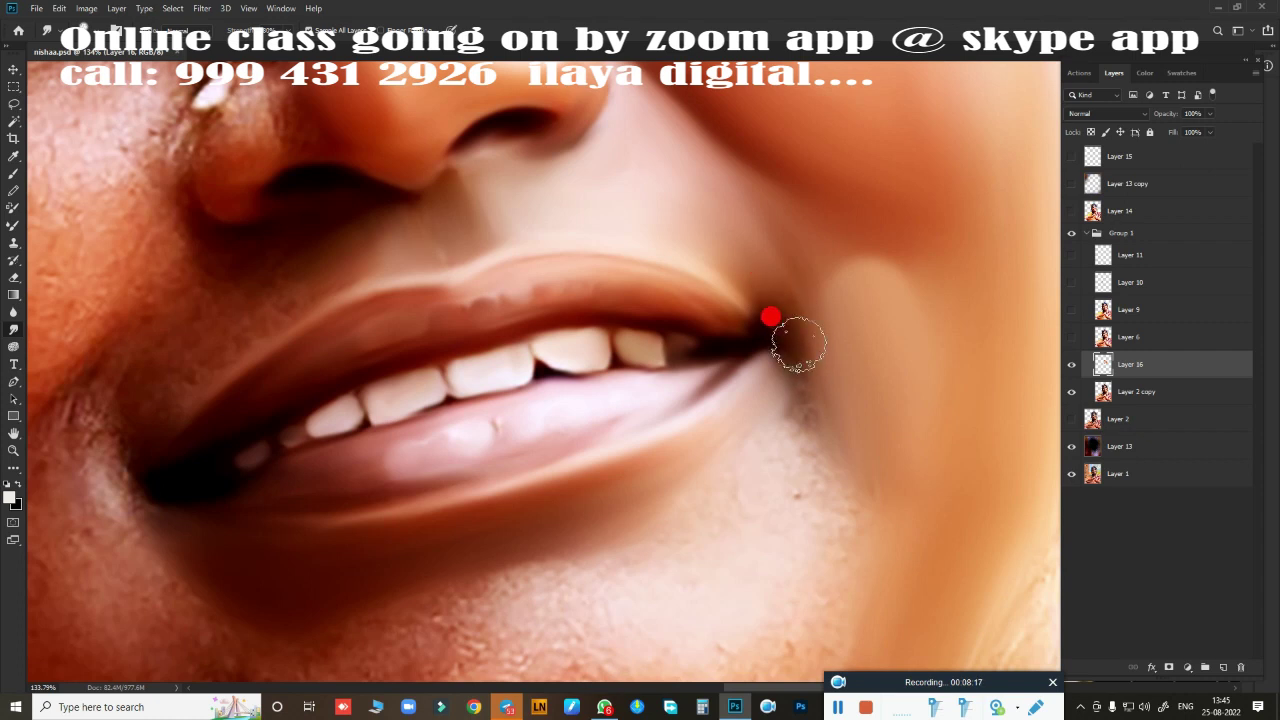
pyautogui.moveTo(703, 480); pyautogui.dragTo(871, 370)
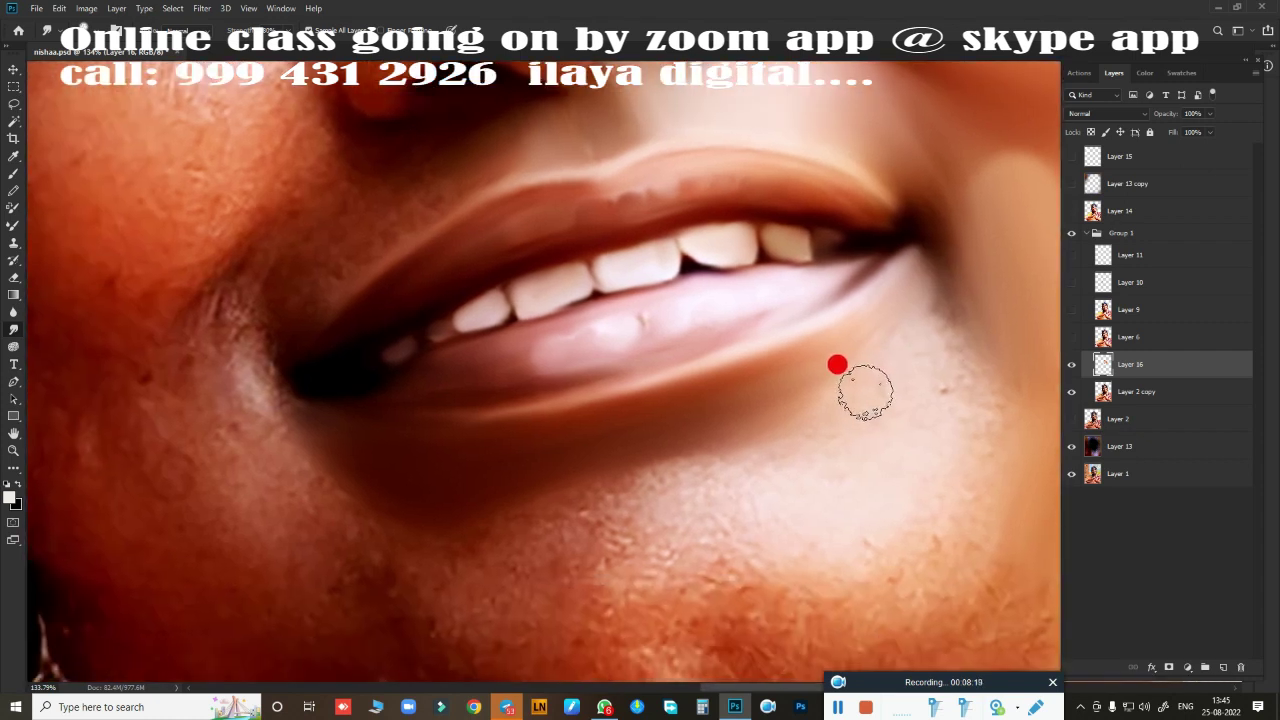
# Lasso-select the lips and feather the selection by 5 pixels.
pyautogui.press('l')
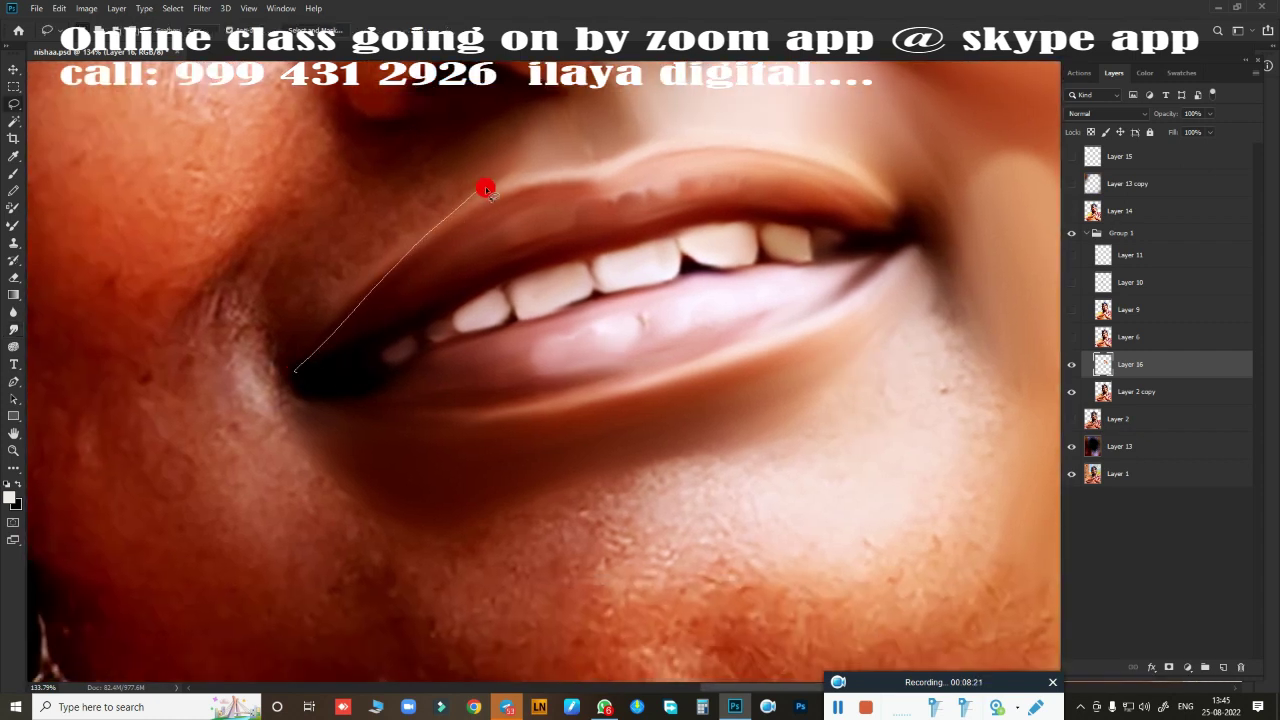
pyautogui.doubleClick(507, 187)
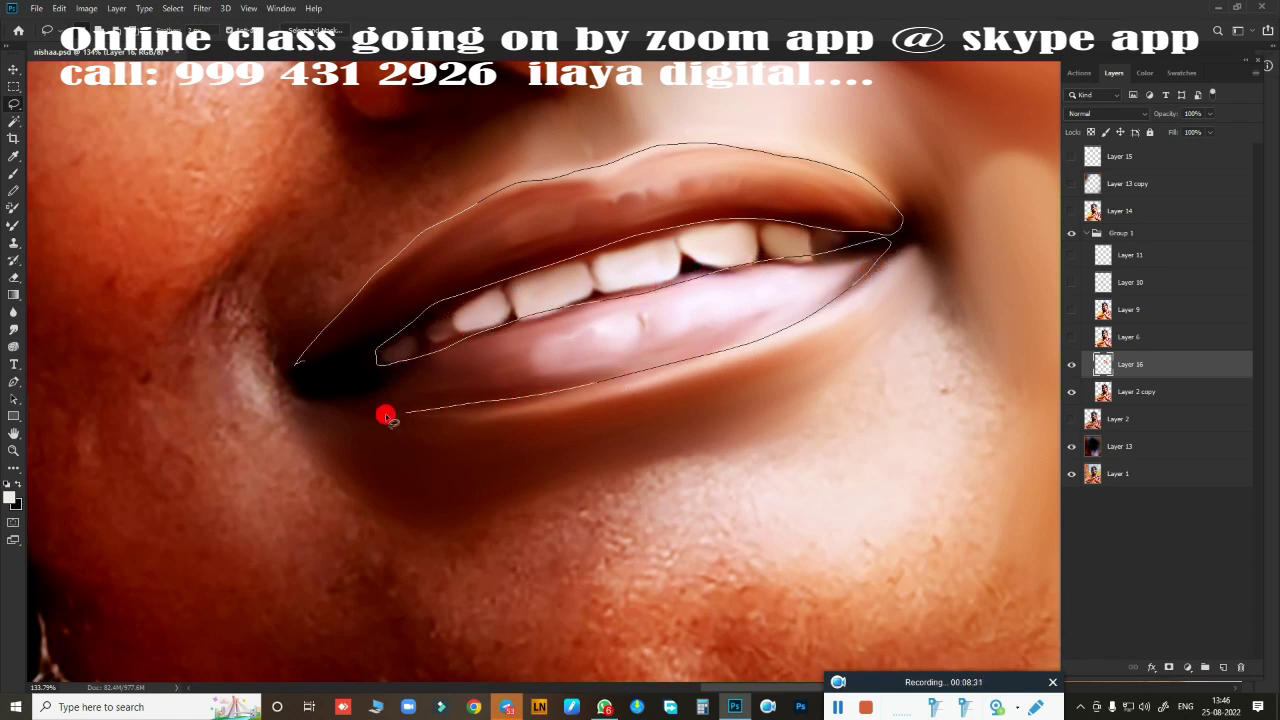
pyautogui.moveTo(386, 416); pyautogui.dragTo(247, 388)
pyautogui.hotkey('shift', 'F6')
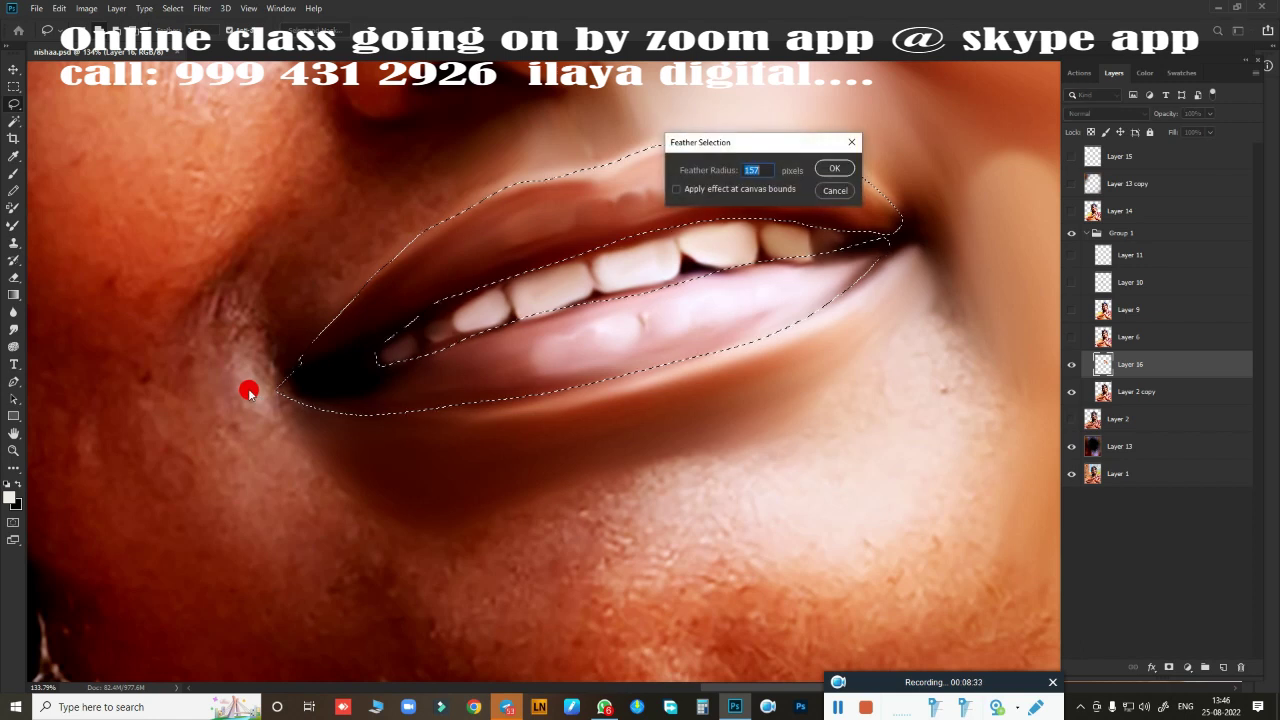
pyautogui.write('5')
pyautogui.press('Return')
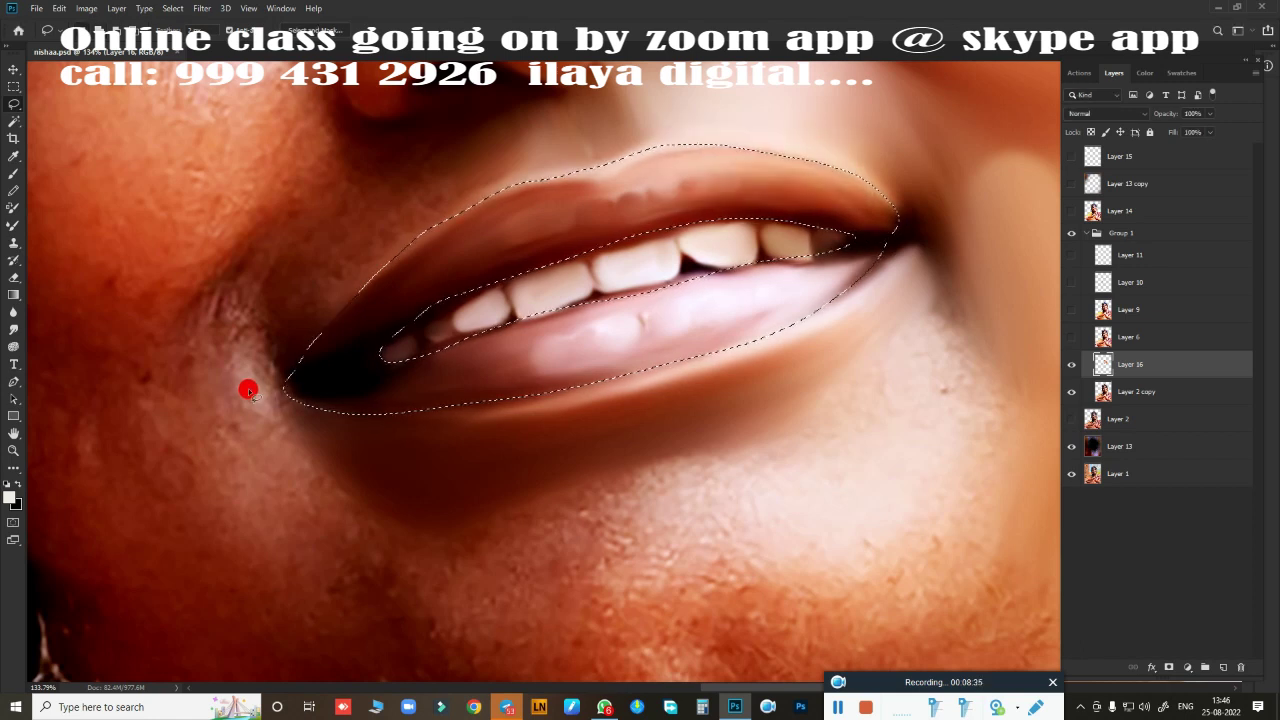
# Darken the lips with a Curves black-point lift and shift Color Balance toward red.
pyautogui.hotkey('ctrl', 'm')
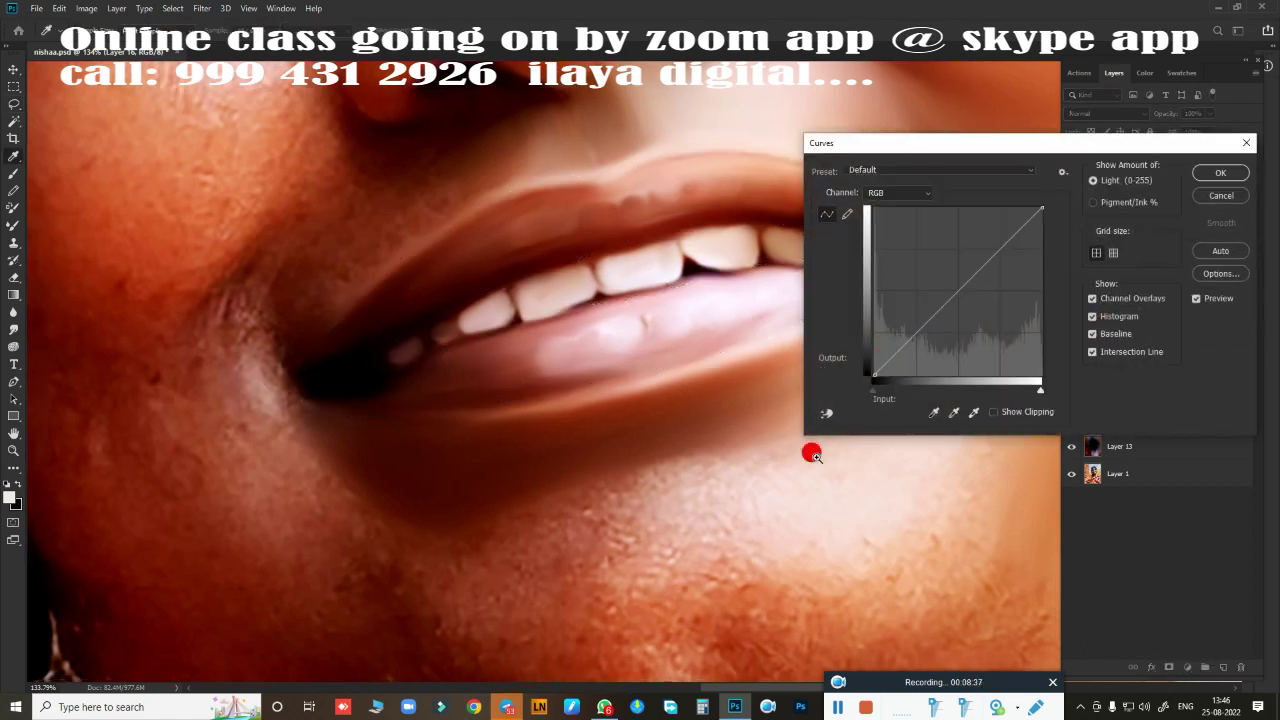
pyautogui.scroll(-3, 809, 461)
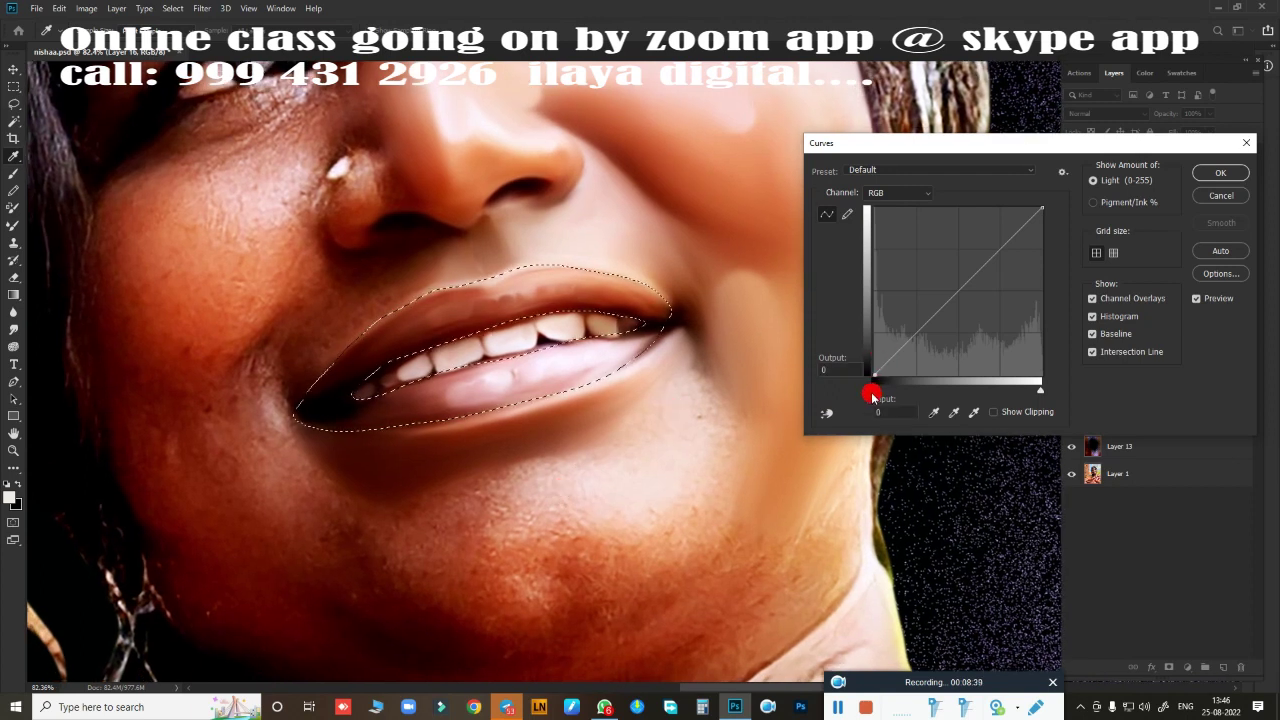
pyautogui.moveTo(873, 396); pyautogui.dragTo(885, 394)
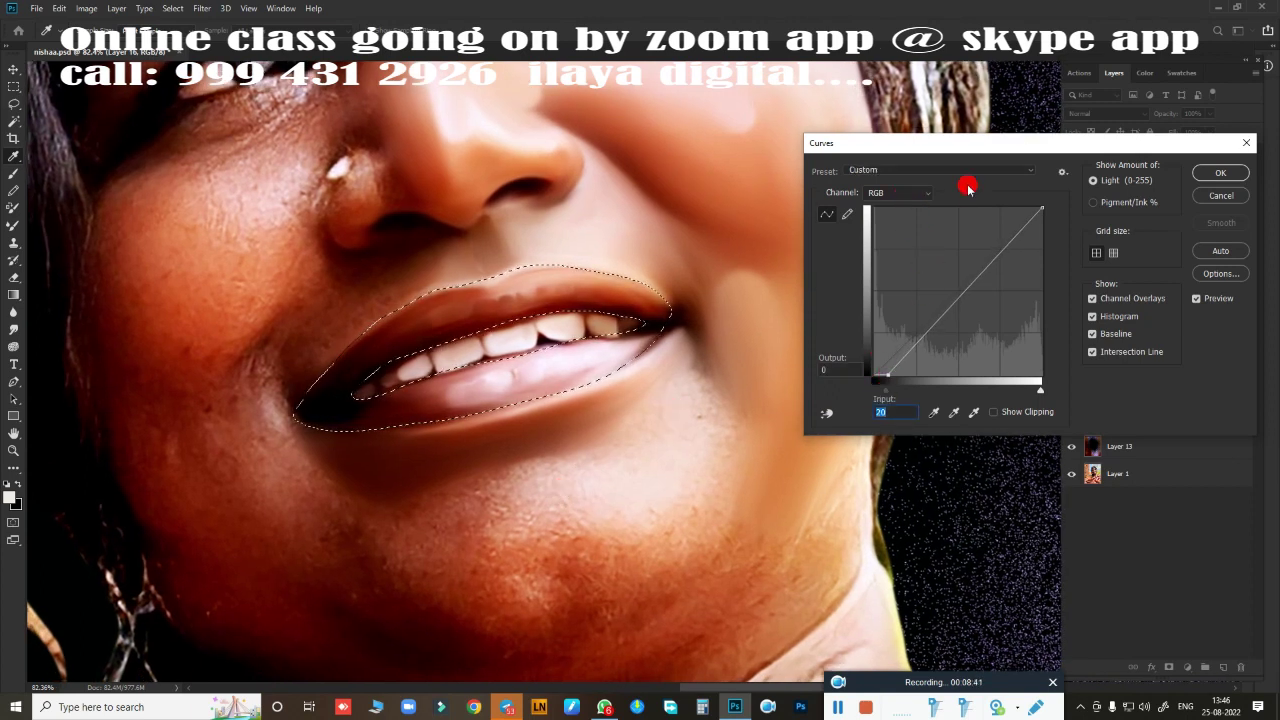
pyautogui.click(1218, 173)
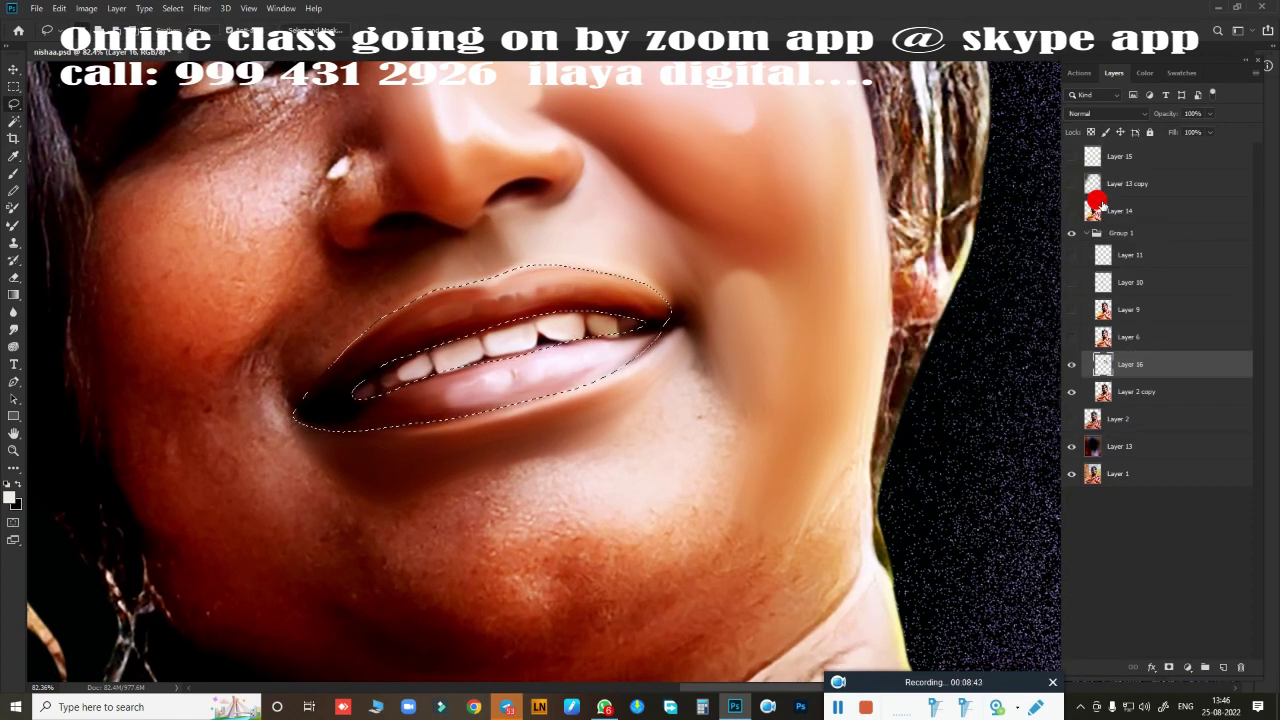
pyautogui.hotkey('ctrl', 'b')
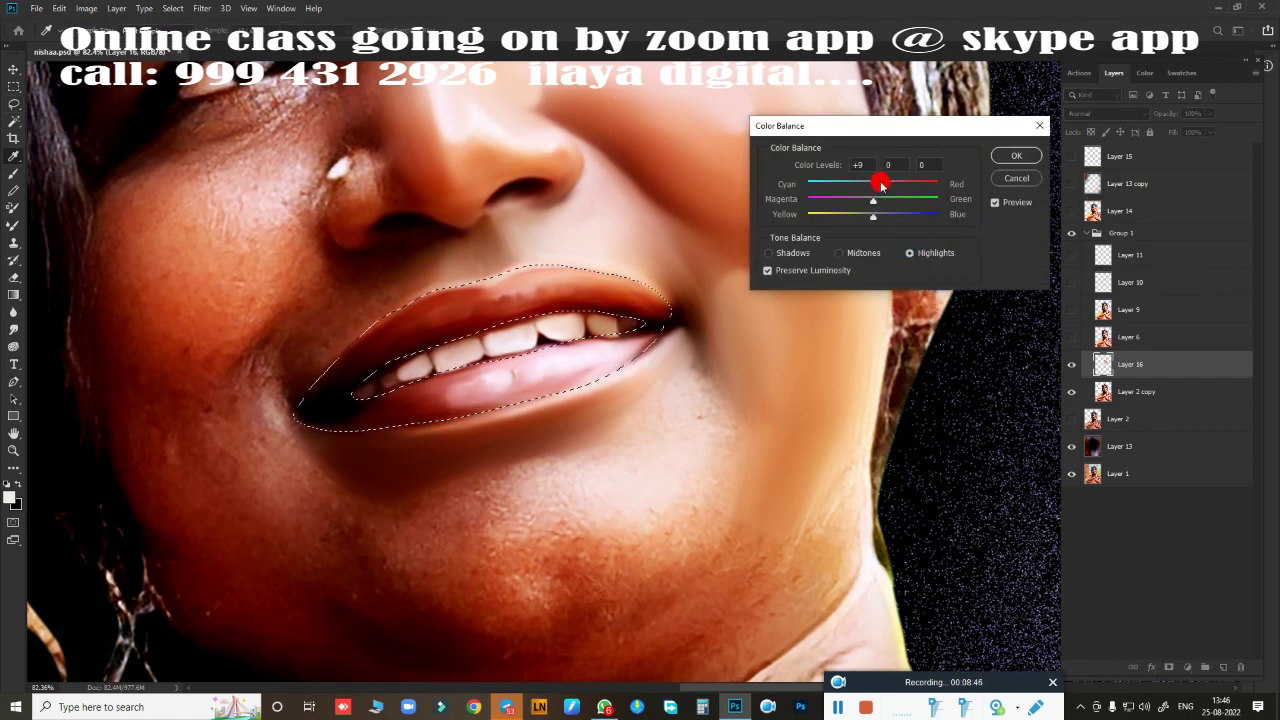
pyautogui.click(1016, 157)
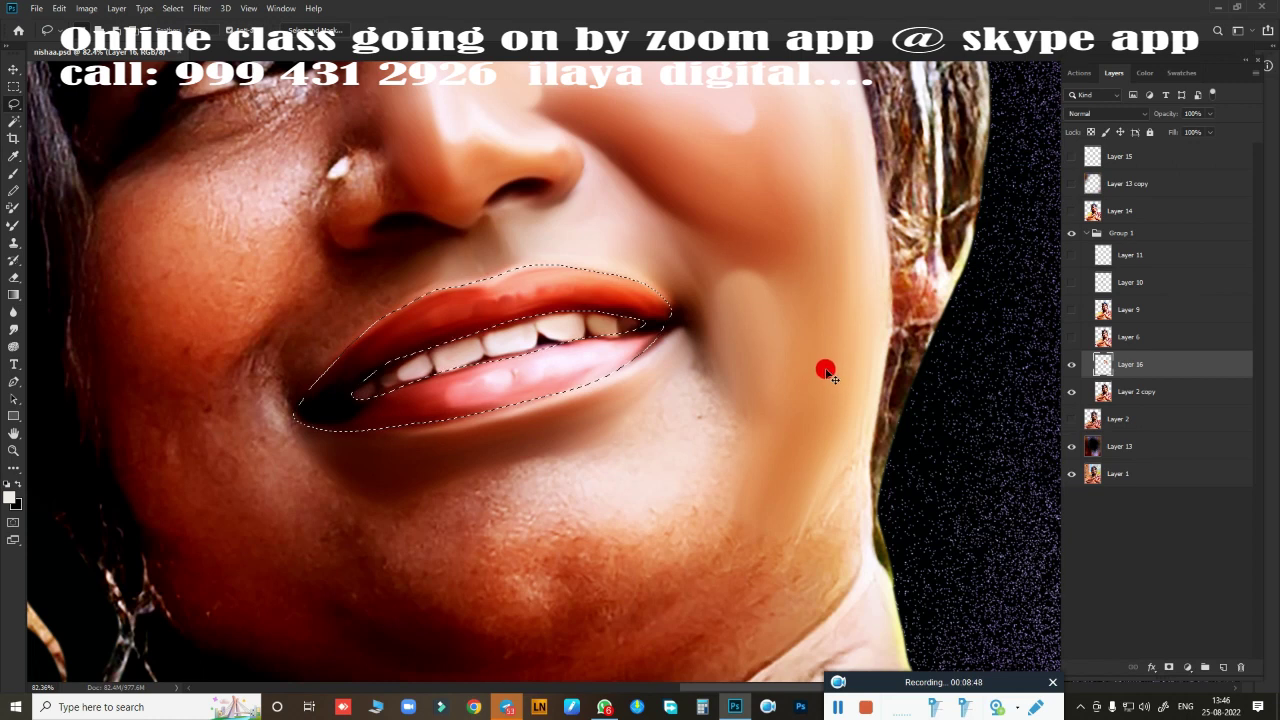
# Apply a Curves adjustment on the Green channel to deepen the lip red.
pyautogui.hotkey('ctrl', 'm')
pyautogui.click(885, 193)
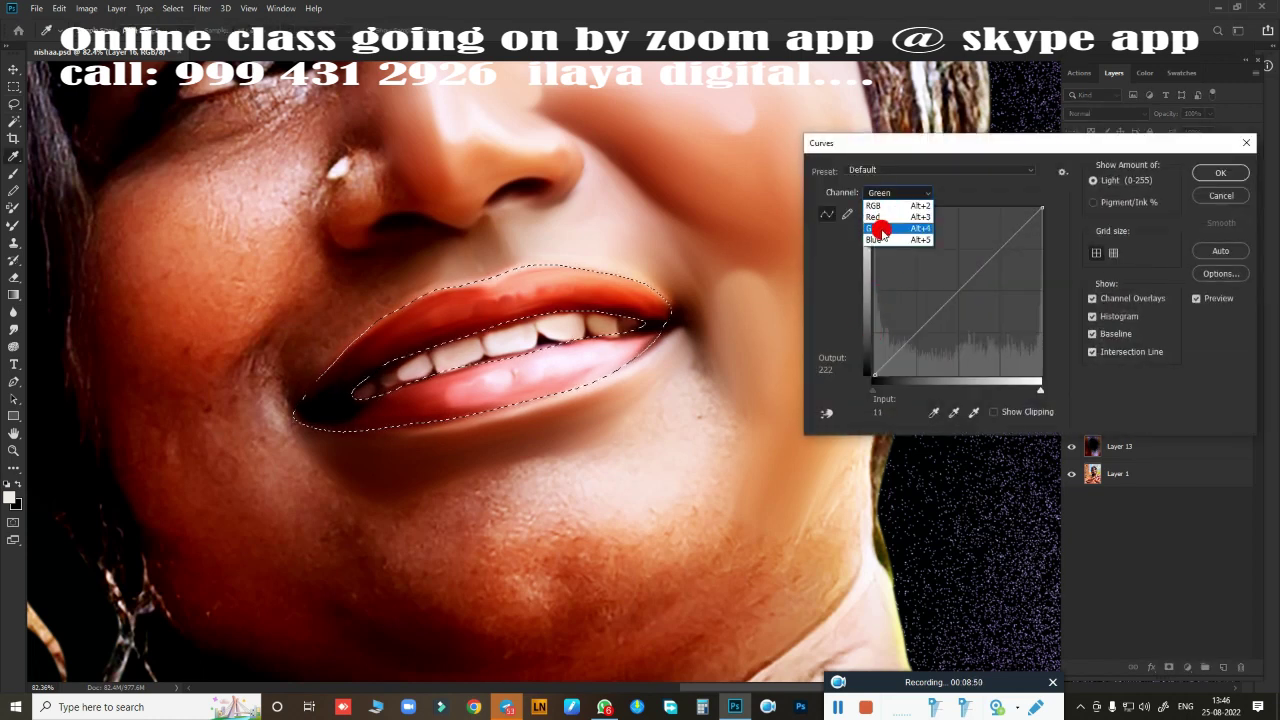
pyautogui.click(880, 234)
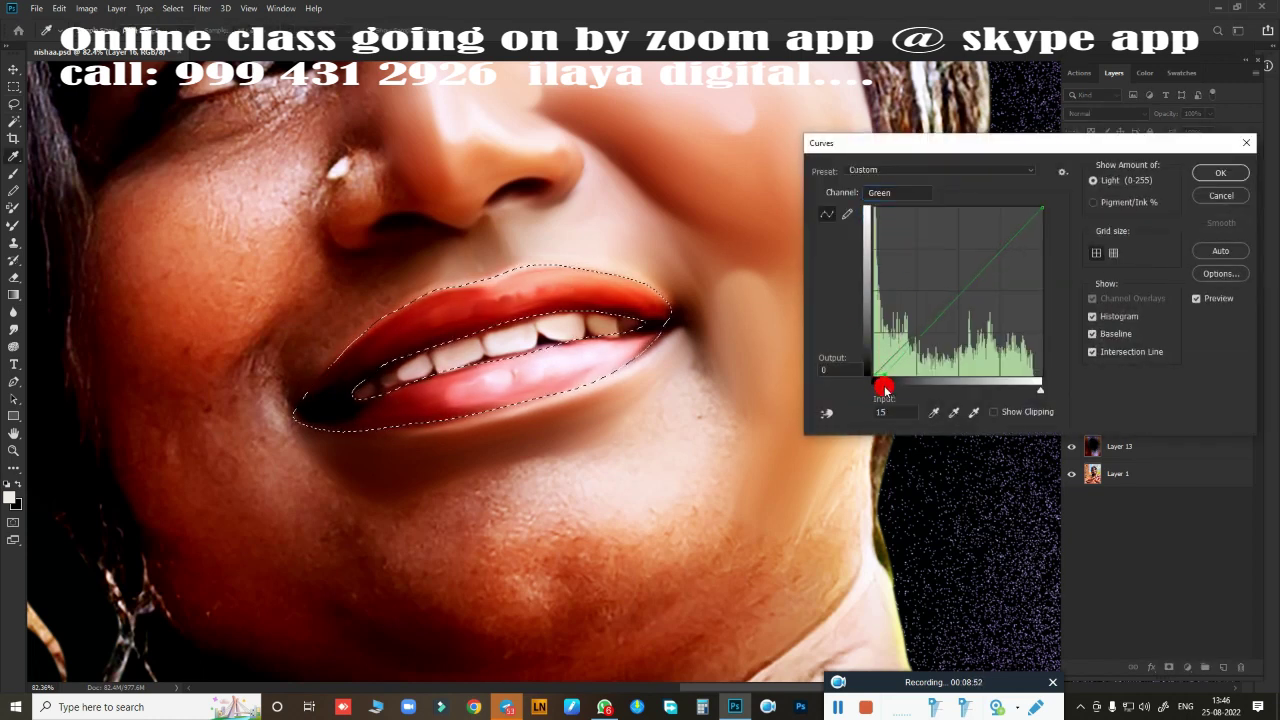
pyautogui.click(1218, 173)
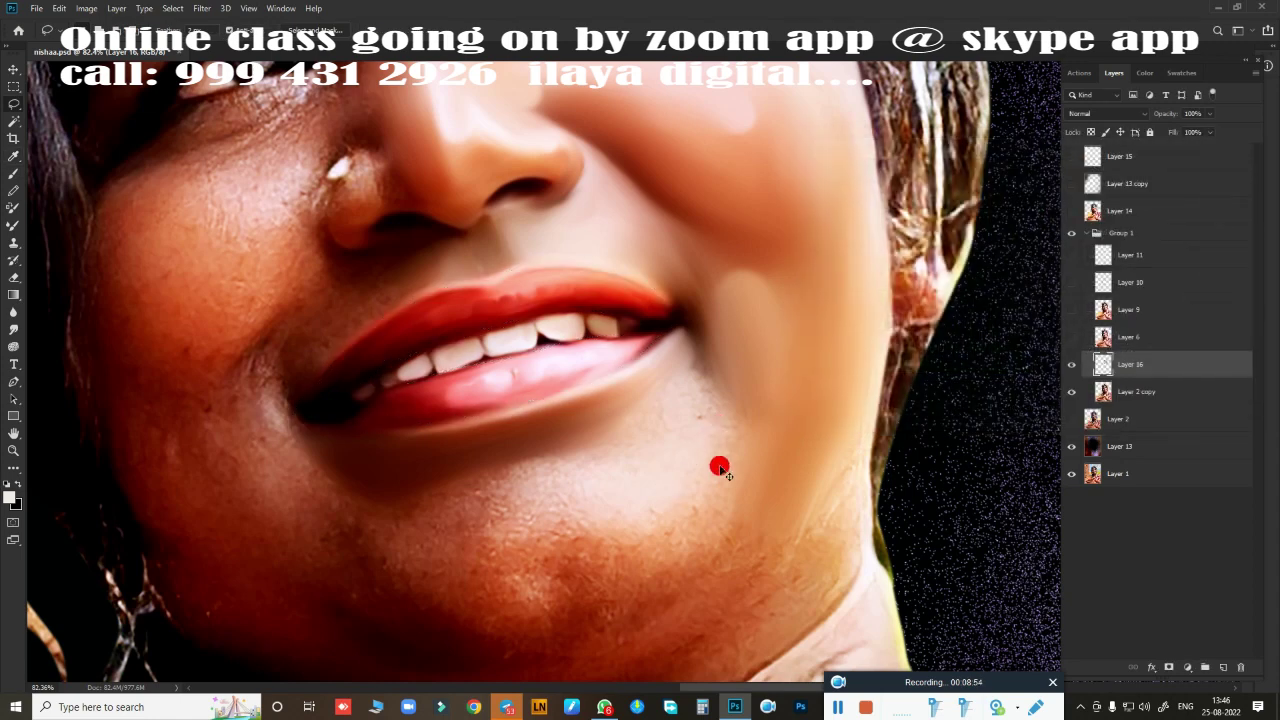
# Zoom in on the lower face and smooth the skin left of the chin and along the jawline.
pyautogui.scroll(-5, 720, 467)
pyautogui.scroll(2, 729, 286)
pyautogui.scroll(1, 710, 325)
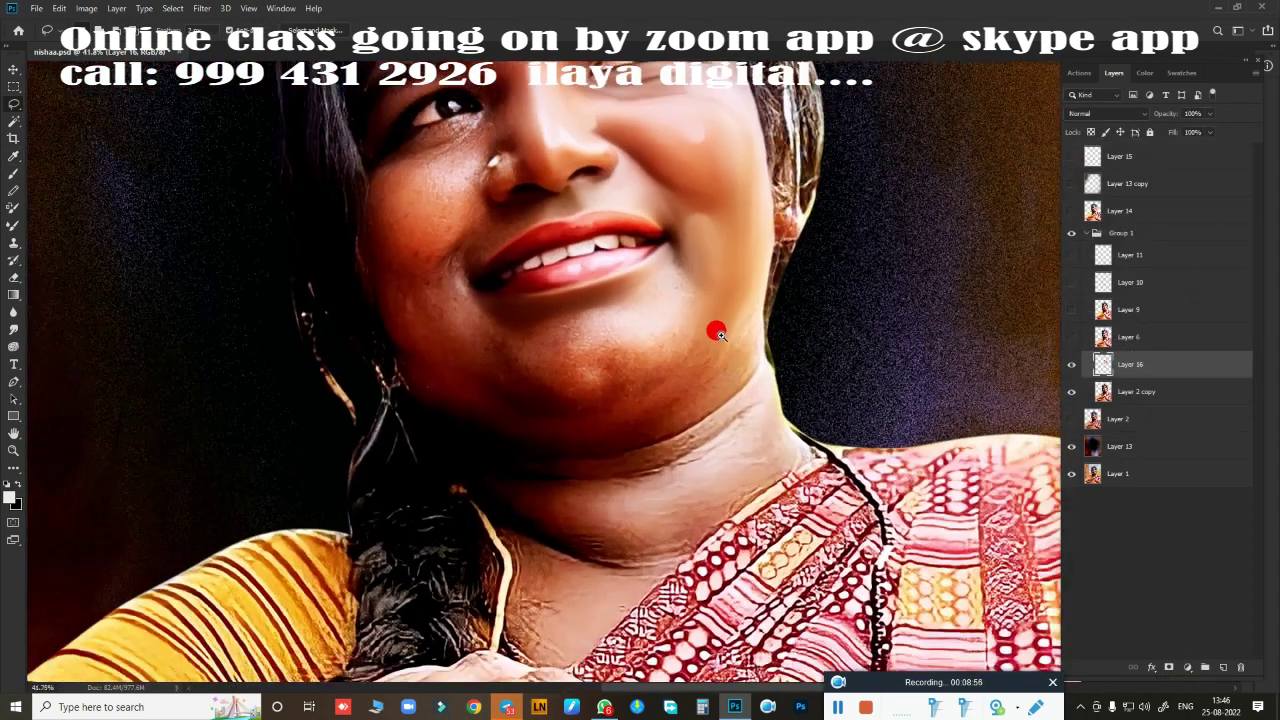
pyautogui.moveTo(717, 332); pyautogui.dragTo(757, 472)
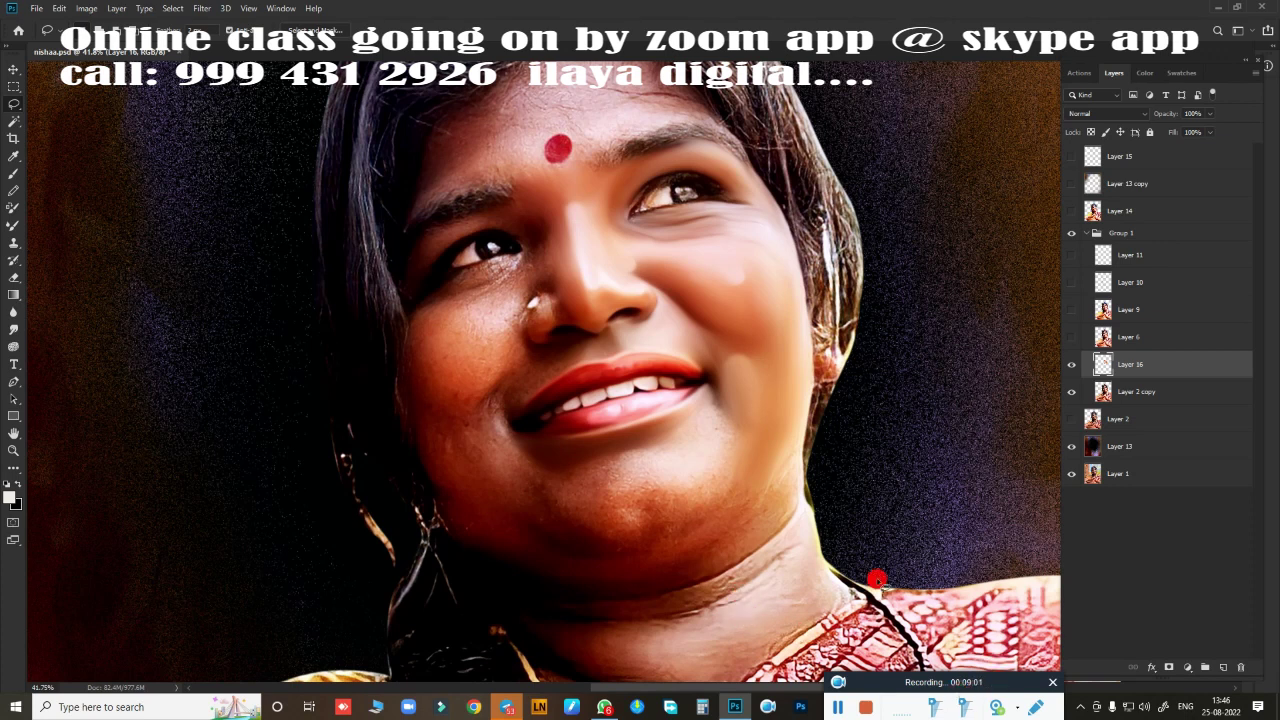
pyautogui.scroll(3, 735, 500)
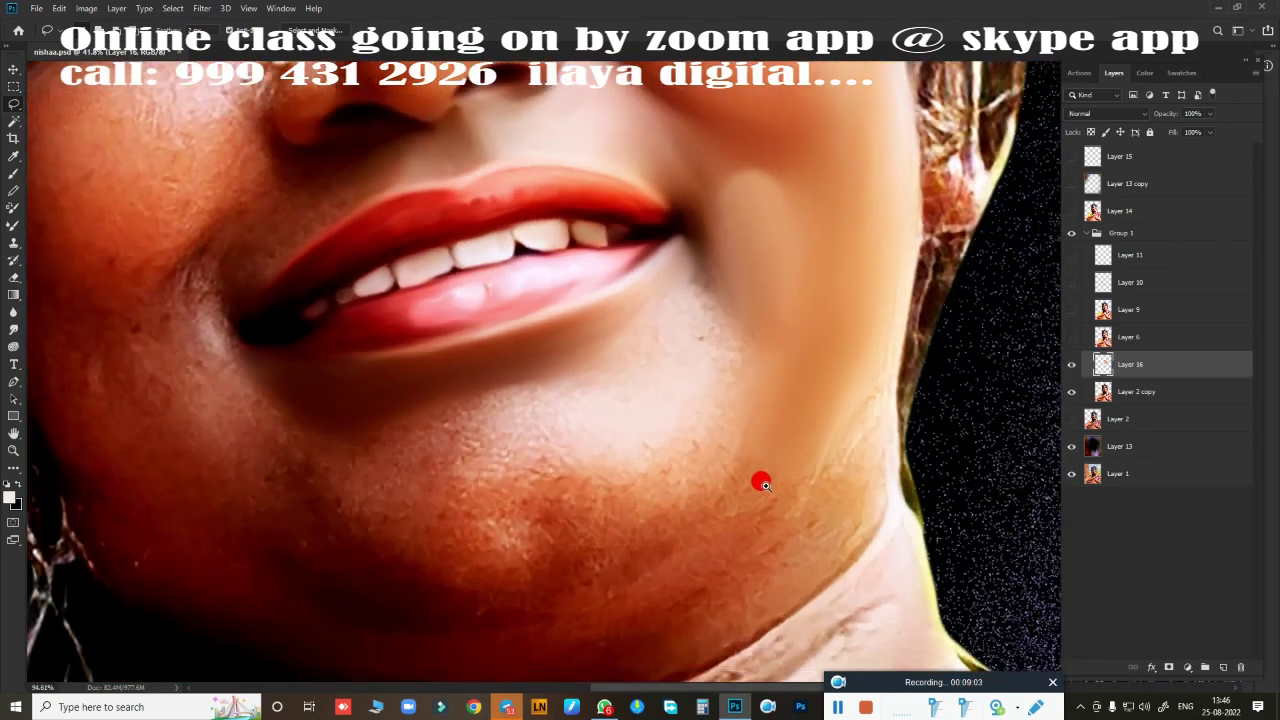
pyautogui.scroll(2, 757, 477)
pyautogui.press('j')
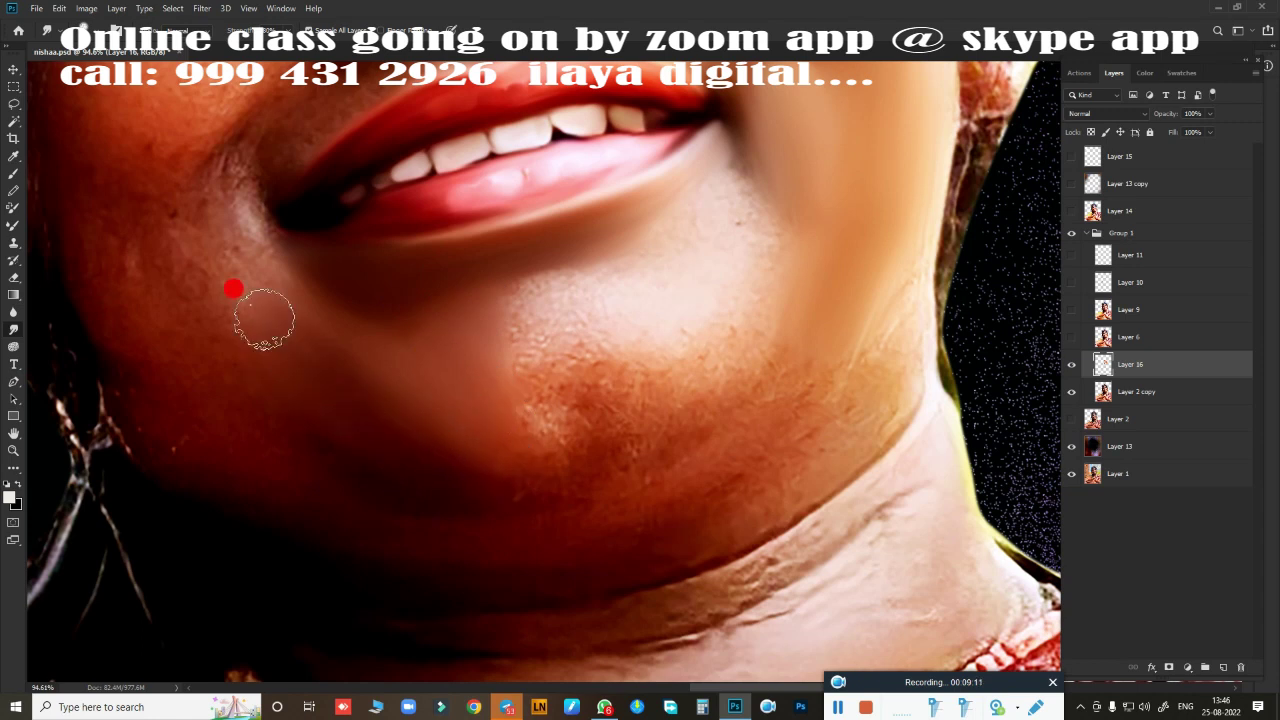
pyautogui.moveTo(546, 407)
pyautogui.mouseDown()
pyautogui.moveTo(520, 423)
pyautogui.moveTo(576, 357)
pyautogui.mouseUp()
pyautogui.moveTo(614, 406)
pyautogui.mouseDown()
pyautogui.moveTo(686, 386)
pyautogui.moveTo(737, 320)
pyautogui.moveTo(757, 246)
pyautogui.moveTo(643, 441)
pyautogui.moveTo(766, 366)
pyautogui.moveTo(491, 503)
pyautogui.moveTo(577, 317)
pyautogui.moveTo(523, 314)
pyautogui.moveTo(666, 277)
pyautogui.moveTo(748, 170)
pyautogui.moveTo(763, 170)
pyautogui.moveTo(640, 214)
pyautogui.moveTo(509, 292)
pyautogui.mouseUp()
# Smooth the chin up to the lower lip, across the jaw and down the neck.
pyautogui.moveTo(641, 306); pyautogui.dragTo(657, 350)
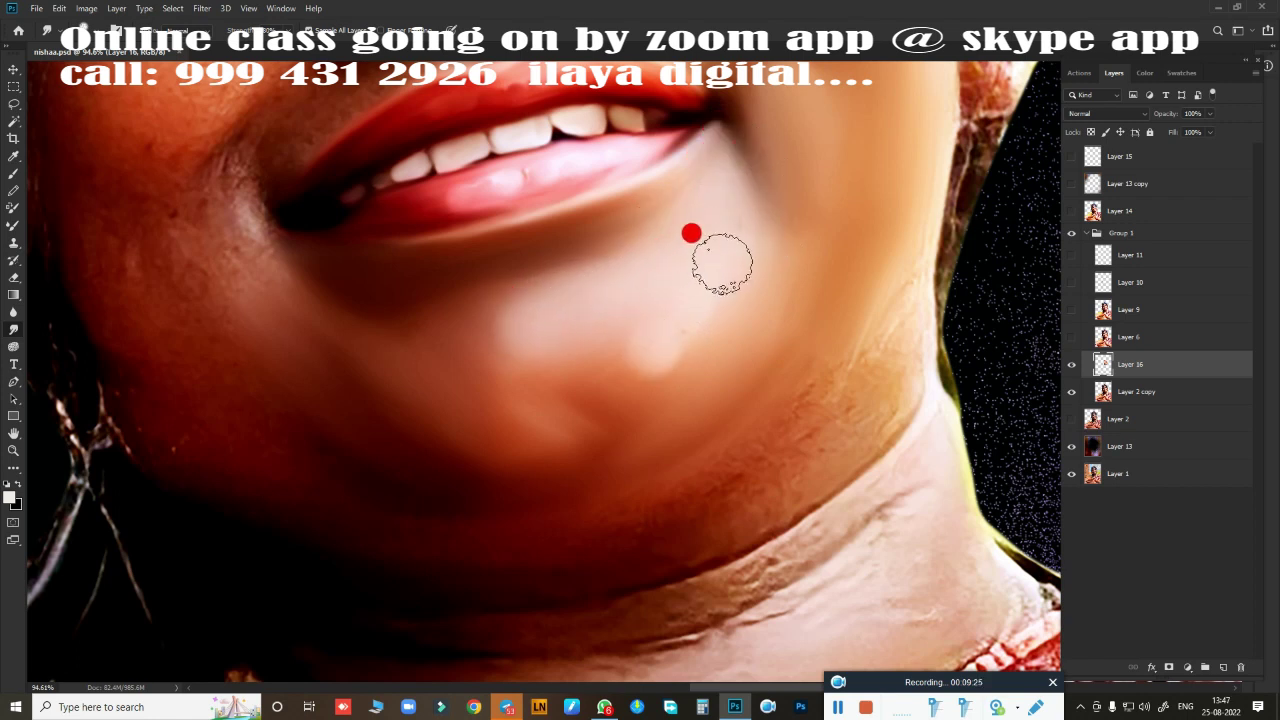
pyautogui.moveTo(721, 263)
pyautogui.mouseDown()
pyautogui.moveTo(663, 277)
pyautogui.moveTo(626, 215)
pyautogui.mouseUp()
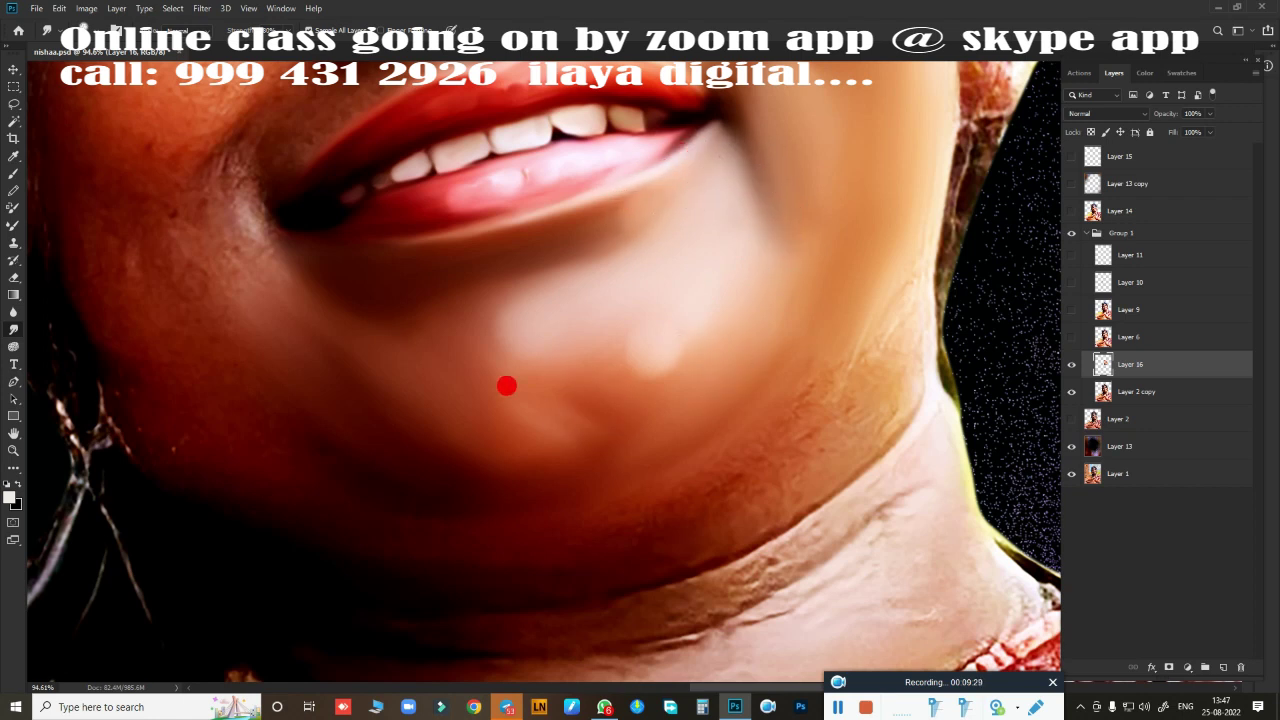
pyautogui.moveTo(541, 405)
pyautogui.mouseDown()
pyautogui.moveTo(720, 323)
pyautogui.moveTo(829, 317)
pyautogui.moveTo(585, 510)
pyautogui.moveTo(457, 520)
pyautogui.moveTo(843, 360)
pyautogui.moveTo(740, 457)
pyautogui.moveTo(854, 423)
pyautogui.moveTo(874, 477)
pyautogui.moveTo(731, 543)
pyautogui.moveTo(843, 462)
pyautogui.moveTo(666, 529)
pyautogui.moveTo(820, 491)
pyautogui.moveTo(780, 306)
pyautogui.moveTo(849, 360)
pyautogui.moveTo(751, 429)
pyautogui.moveTo(605, 434)
pyautogui.moveTo(394, 409)
pyautogui.moveTo(257, 369)
pyautogui.moveTo(229, 346)
pyautogui.moveTo(298, 449)
pyautogui.moveTo(291, 500)
pyautogui.moveTo(506, 589)
pyautogui.moveTo(546, 566)
pyautogui.moveTo(261, 330)
pyautogui.moveTo(249, 254)
pyautogui.moveTo(491, 266)
pyautogui.moveTo(420, 251)
pyautogui.moveTo(669, 477)
pyautogui.mouseUp()
pyautogui.moveTo(312, 316)
pyautogui.mouseDown()
pyautogui.moveTo(326, 409)
pyautogui.moveTo(457, 503)
pyautogui.moveTo(163, 287)
pyautogui.moveTo(329, 529)
pyautogui.moveTo(371, 443)
pyautogui.moveTo(354, 294)
pyautogui.moveTo(453, 438)
pyautogui.moveTo(432, 298)
pyautogui.moveTo(486, 329)
pyautogui.moveTo(433, 250)
pyautogui.mouseUp()
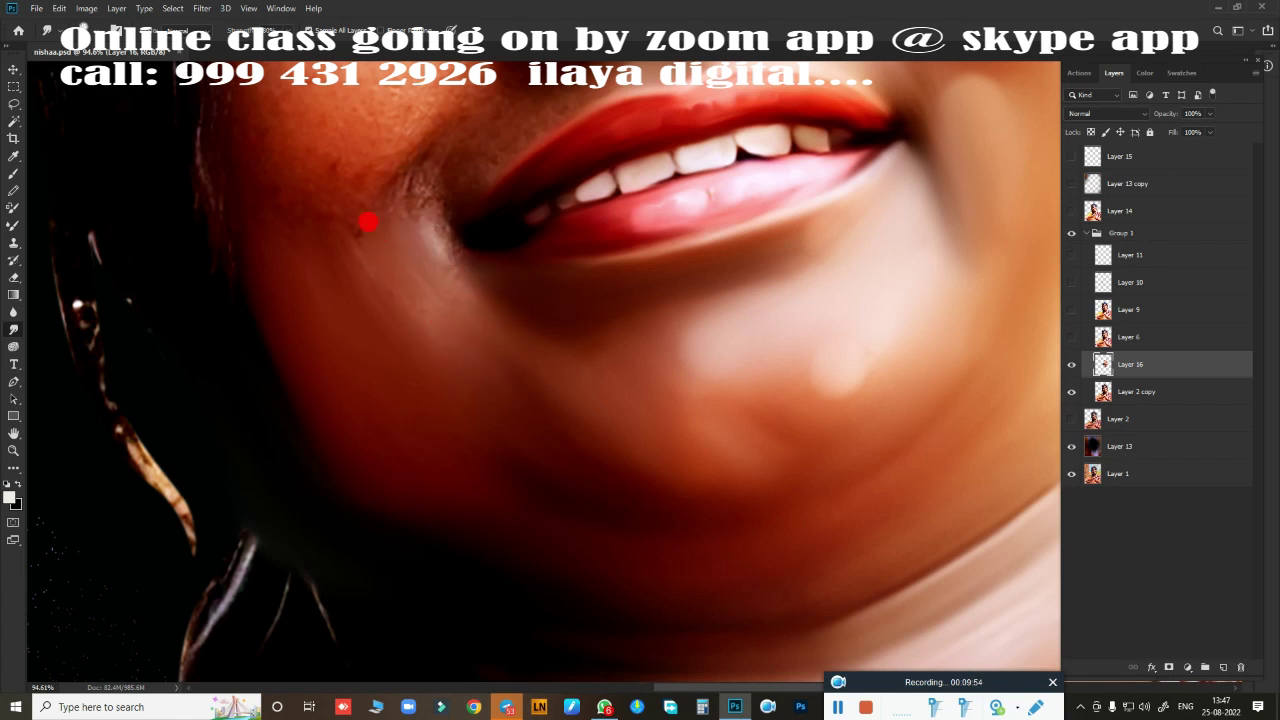
# Blend the skin at the mouth corner, beside it on the cheek, and beneath the lower lip.
pyautogui.moveTo(368, 222)
pyautogui.mouseDown()
pyautogui.moveTo(420, 270)
pyautogui.moveTo(430, 239)
pyautogui.mouseUp()
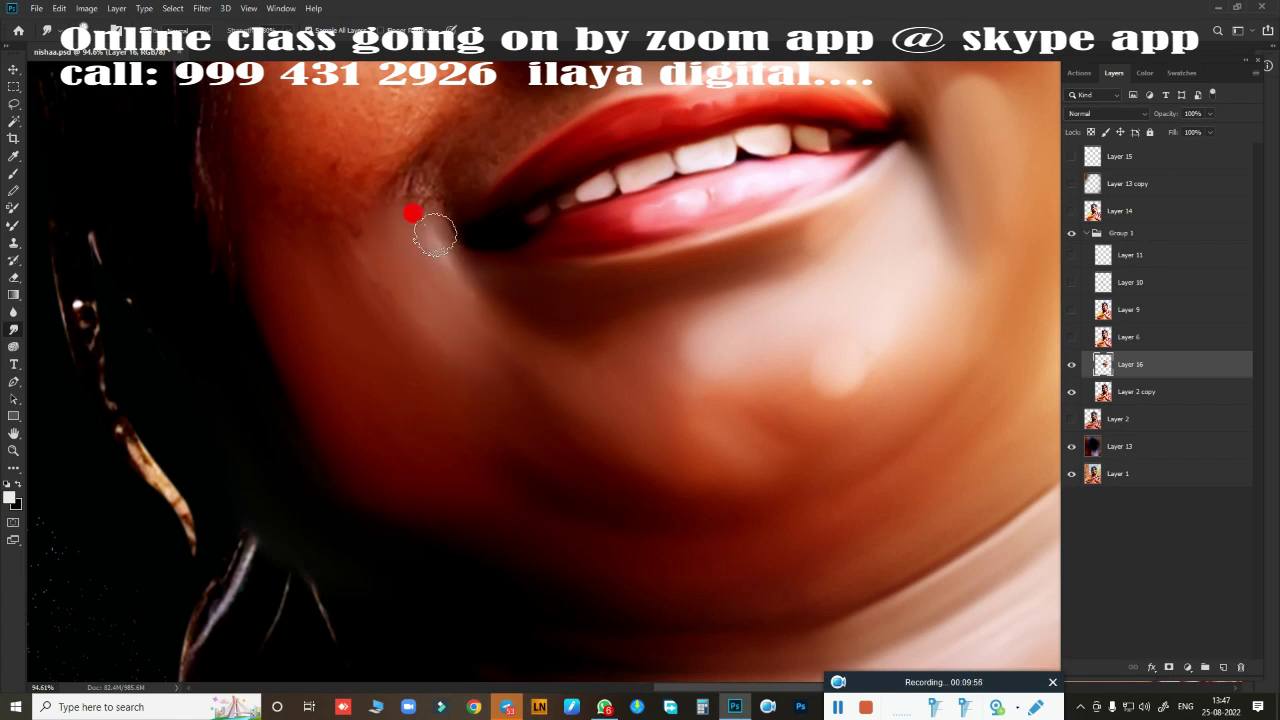
pyautogui.moveTo(366, 265)
pyautogui.mouseDown()
pyautogui.moveTo(309, 206)
pyautogui.moveTo(297, 217)
pyautogui.moveTo(337, 220)
pyautogui.moveTo(333, 278)
pyautogui.moveTo(291, 240)
pyautogui.moveTo(409, 369)
pyautogui.moveTo(371, 240)
pyautogui.moveTo(320, 354)
pyautogui.moveTo(371, 240)
pyautogui.mouseUp()
pyautogui.moveTo(492, 320); pyautogui.dragTo(485, 365)
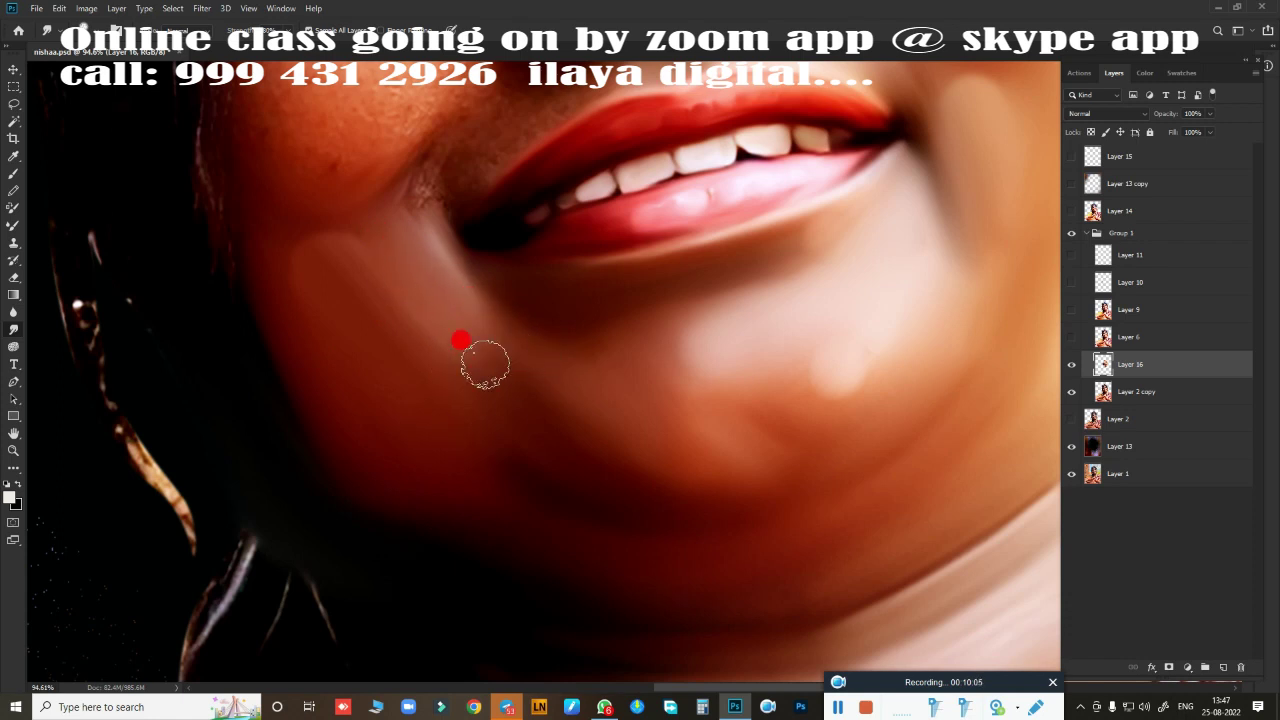
pyautogui.moveTo(596, 347); pyautogui.dragTo(704, 337)
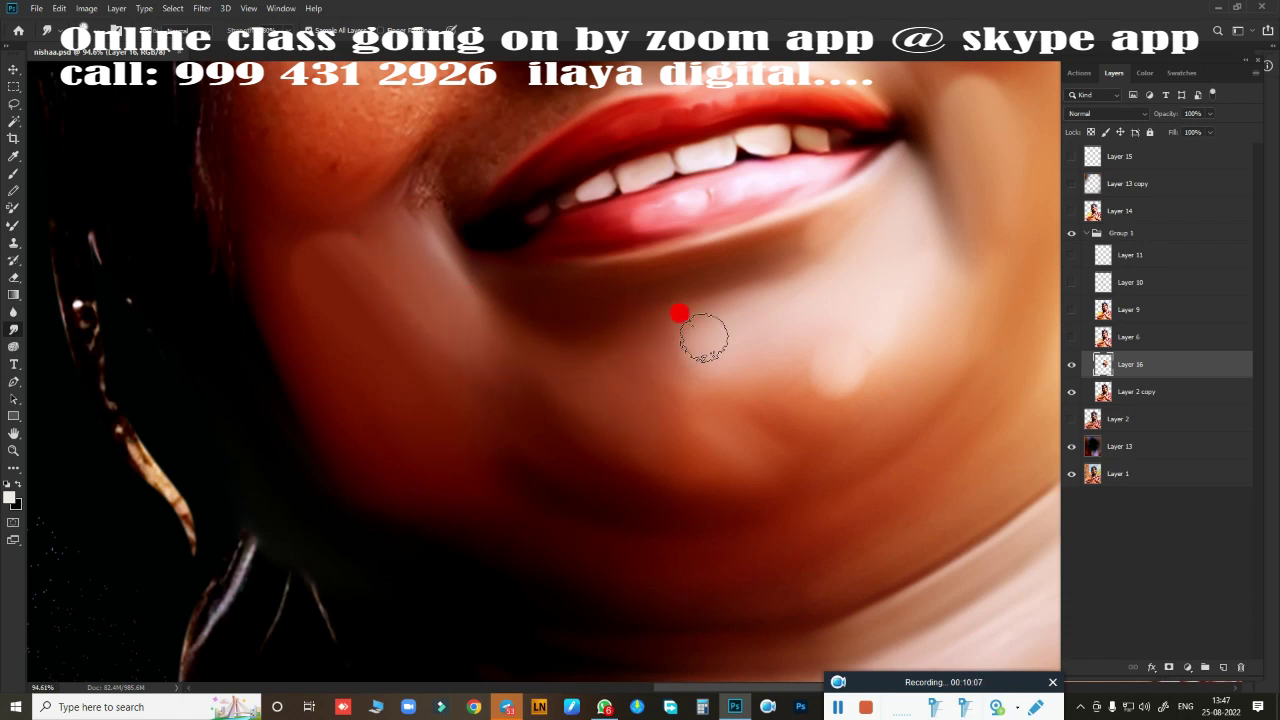
pyautogui.moveTo(681, 426)
pyautogui.mouseDown()
pyautogui.moveTo(657, 386)
pyautogui.moveTo(694, 371)
pyautogui.moveTo(626, 500)
pyautogui.moveTo(720, 466)
pyautogui.moveTo(777, 371)
pyautogui.moveTo(666, 420)
pyautogui.moveTo(661, 402)
pyautogui.mouseUp()
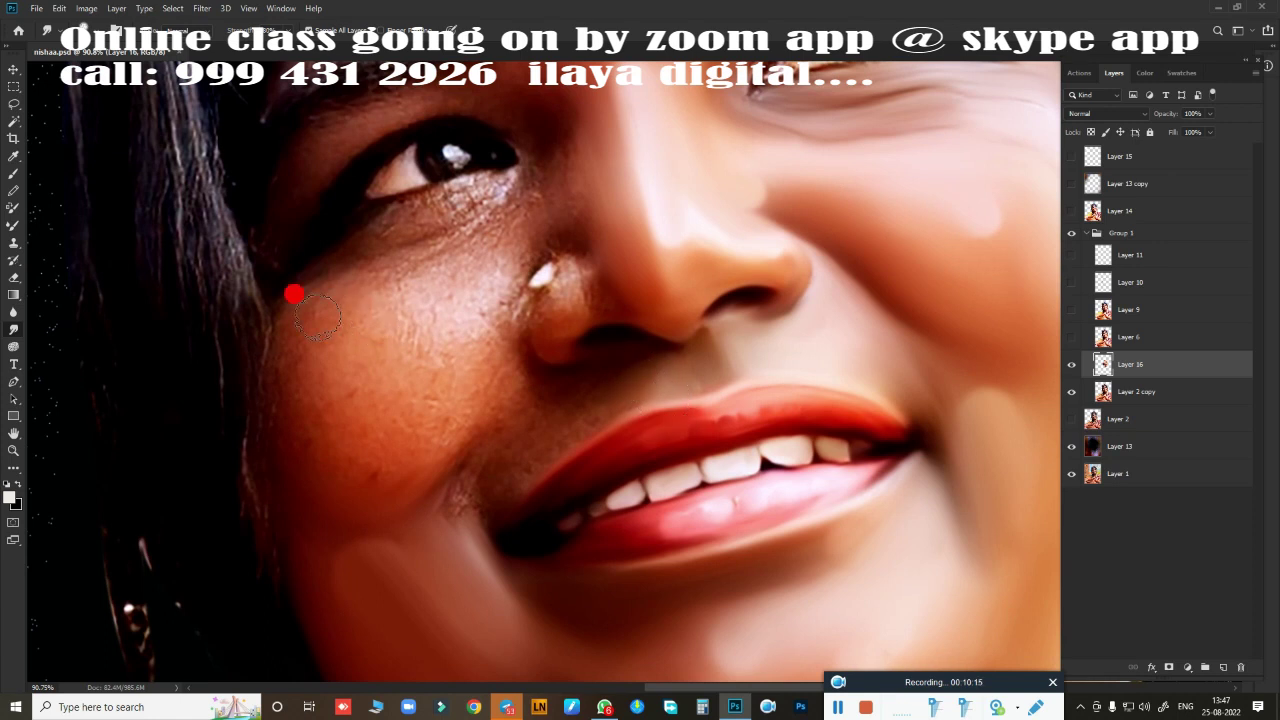
# Smooth the cheek edge by the hair, under-eye area, lower cheek and hairline up to the forehead.
pyautogui.moveTo(318, 318)
pyautogui.mouseDown()
pyautogui.moveTo(286, 320)
pyautogui.moveTo(396, 265)
pyautogui.moveTo(459, 254)
pyautogui.moveTo(292, 397)
pyautogui.moveTo(294, 380)
pyautogui.moveTo(320, 443)
pyautogui.moveTo(453, 399)
pyautogui.moveTo(479, 363)
pyautogui.moveTo(481, 260)
pyautogui.mouseUp()
pyautogui.moveTo(519, 220)
pyautogui.mouseDown()
pyautogui.moveTo(494, 235)
pyautogui.moveTo(499, 296)
pyautogui.moveTo(466, 277)
pyautogui.moveTo(338, 333)
pyautogui.moveTo(414, 386)
pyautogui.moveTo(434, 294)
pyautogui.moveTo(466, 271)
pyautogui.moveTo(328, 310)
pyautogui.moveTo(386, 429)
pyautogui.moveTo(337, 473)
pyautogui.moveTo(391, 423)
pyautogui.moveTo(464, 316)
pyautogui.mouseUp()
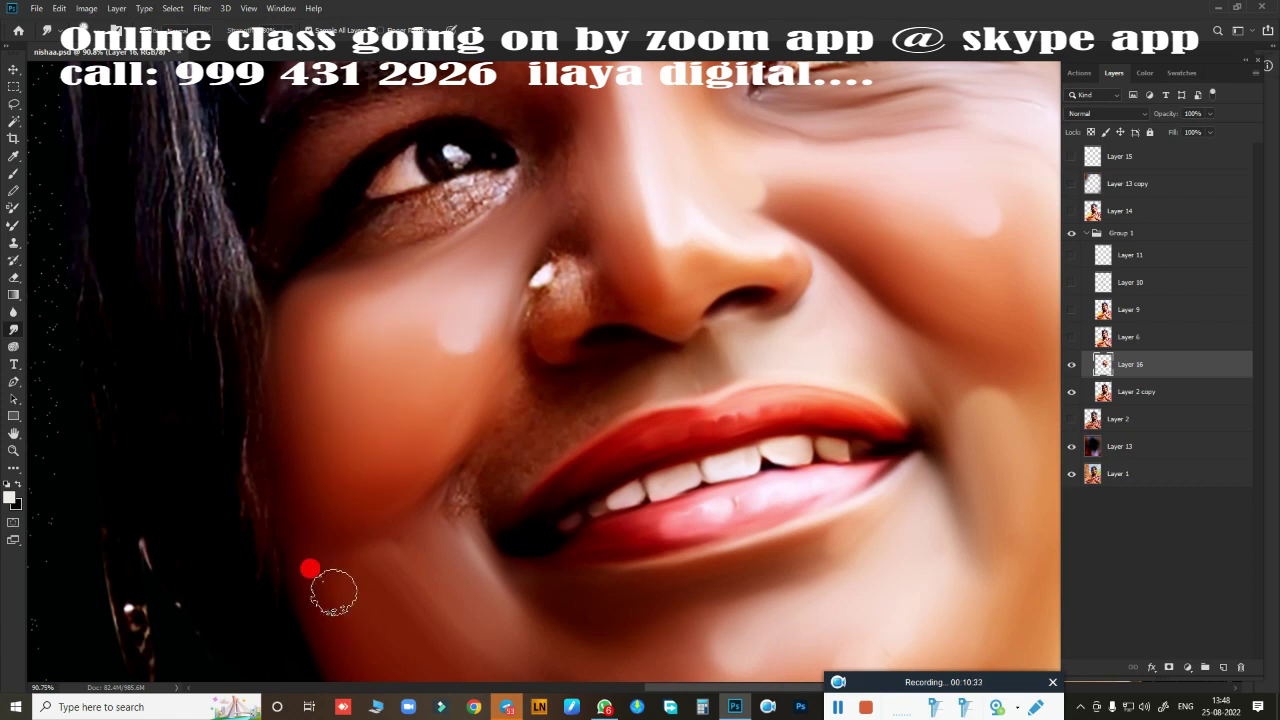
pyautogui.moveTo(440, 459); pyautogui.dragTo(470, 421)
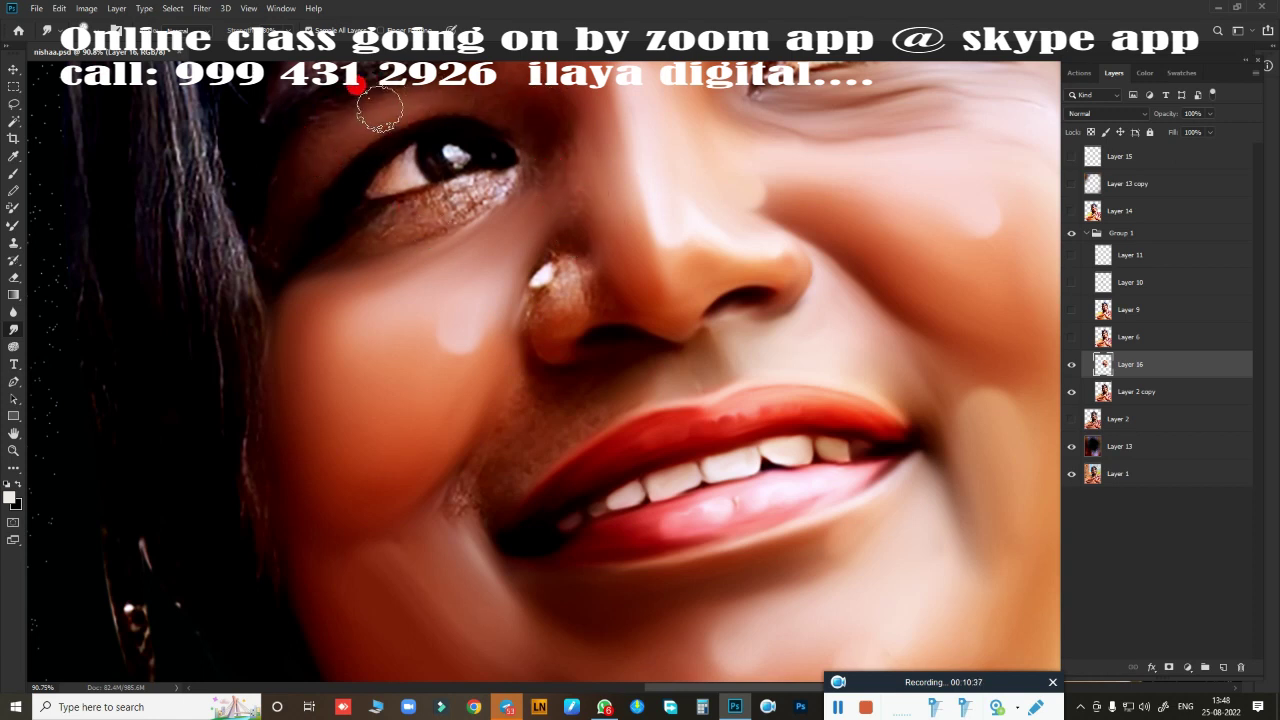
pyautogui.moveTo(264, 253)
pyautogui.mouseDown()
pyautogui.moveTo(320, 166)
pyautogui.moveTo(468, 100)
pyautogui.moveTo(566, 138)
pyautogui.moveTo(372, 118)
pyautogui.mouseUp()
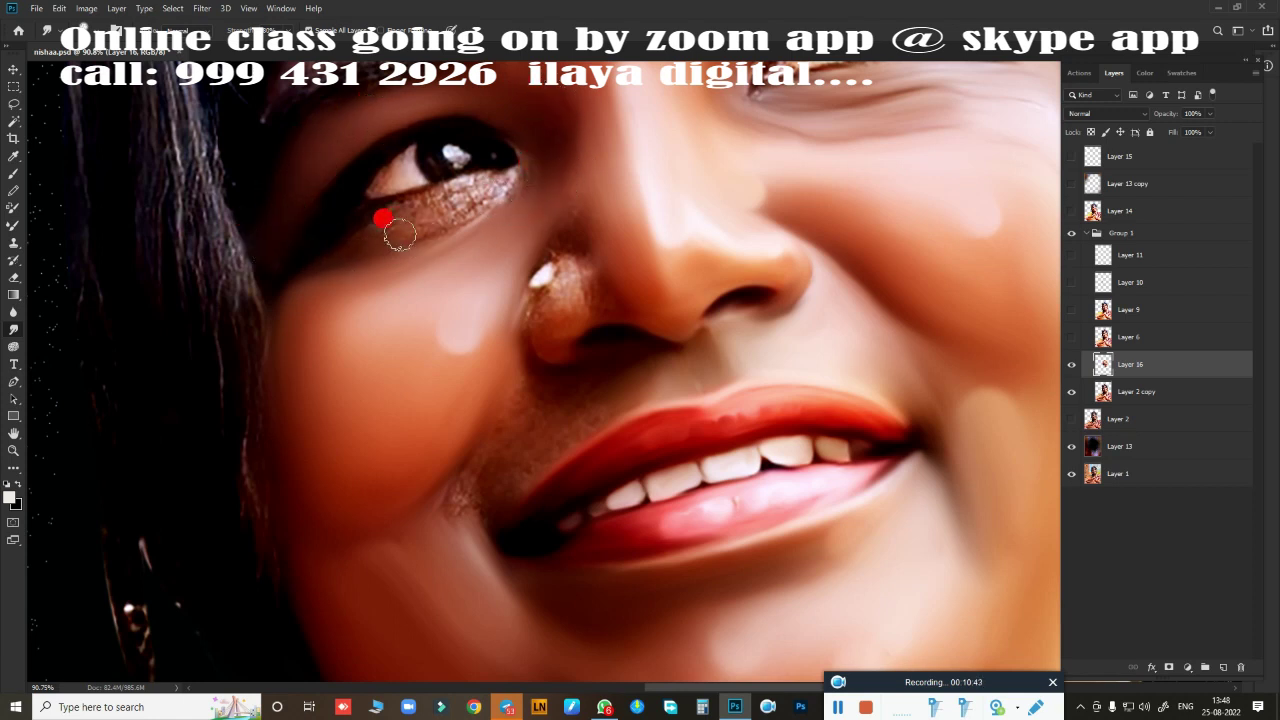
pyautogui.moveTo(390, 230)
pyautogui.mouseDown()
pyautogui.moveTo(498, 190)
pyautogui.moveTo(310, 268)
pyautogui.mouseUp()
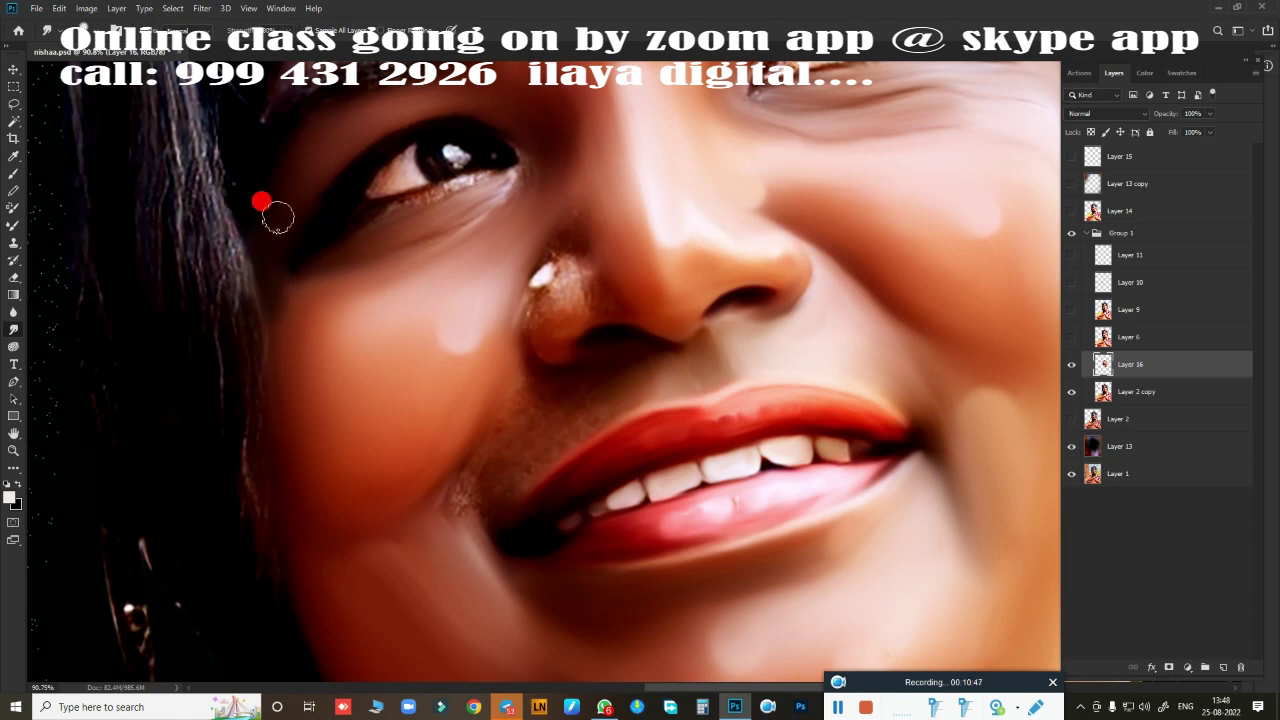
# Zoom out to the full portrait with the pot and show Layer 14 (painted portrait) and Layer 15 (logo watermark).
pyautogui.scroll(-5, 751, 414)
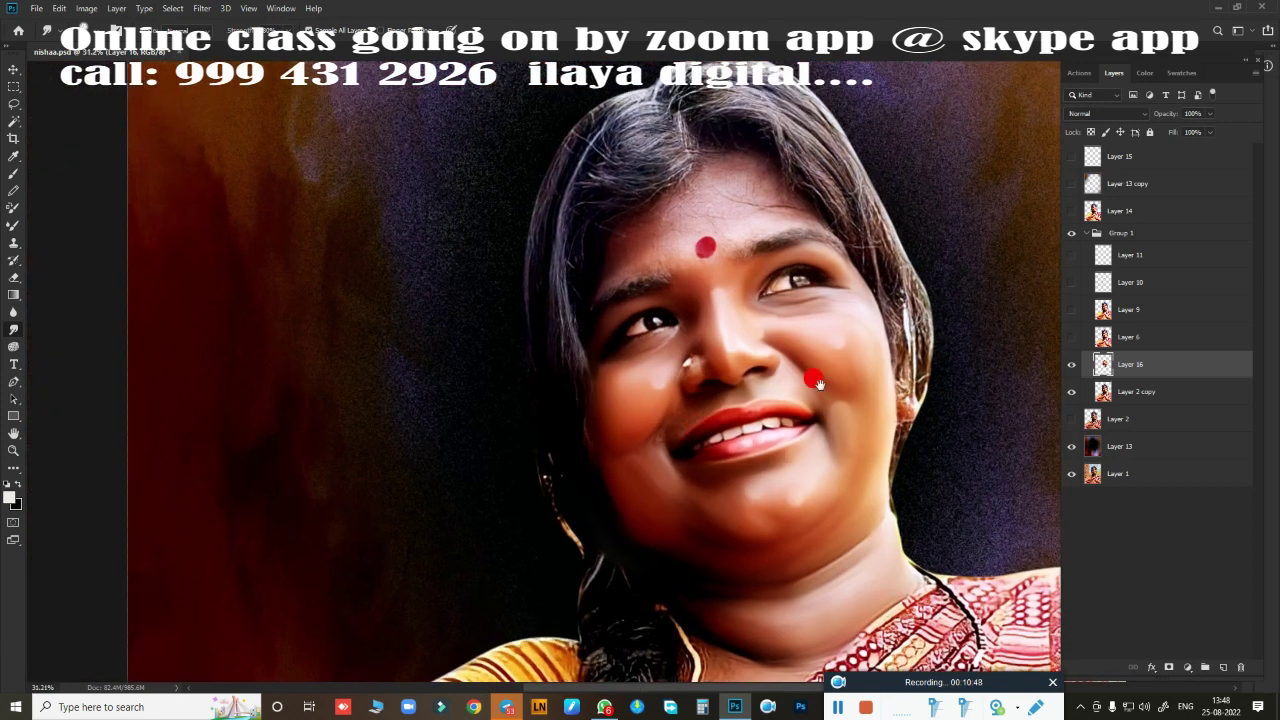
pyautogui.moveTo(811, 374)
pyautogui.mouseDown()
pyautogui.moveTo(695, 293)
pyautogui.moveTo(707, 292)
pyautogui.mouseUp()
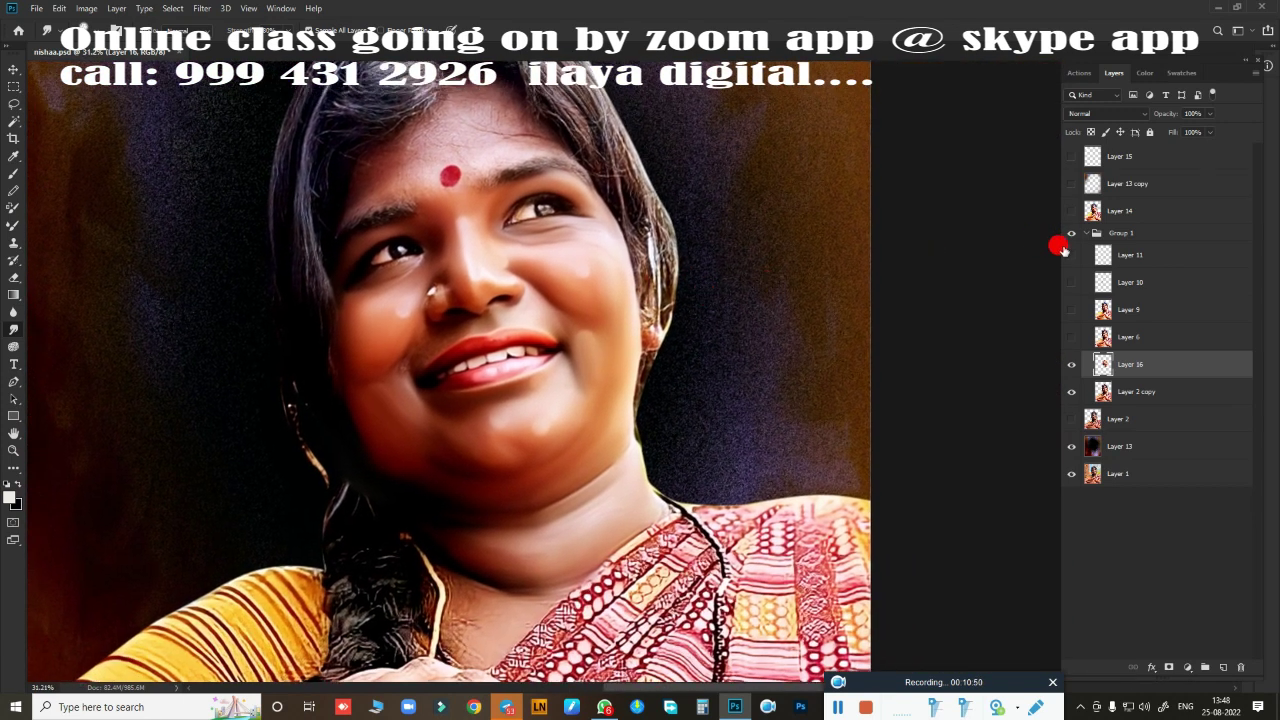
pyautogui.click(1071, 211)
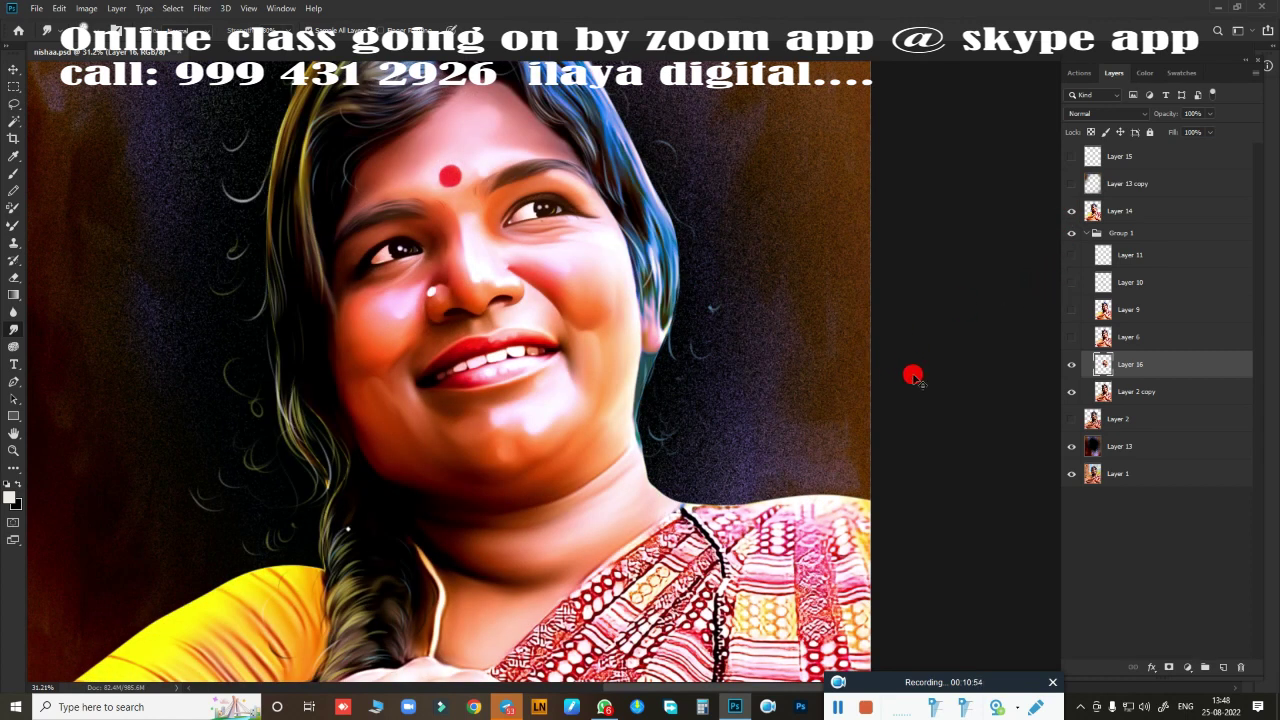
pyautogui.scroll(-1, 914, 376)
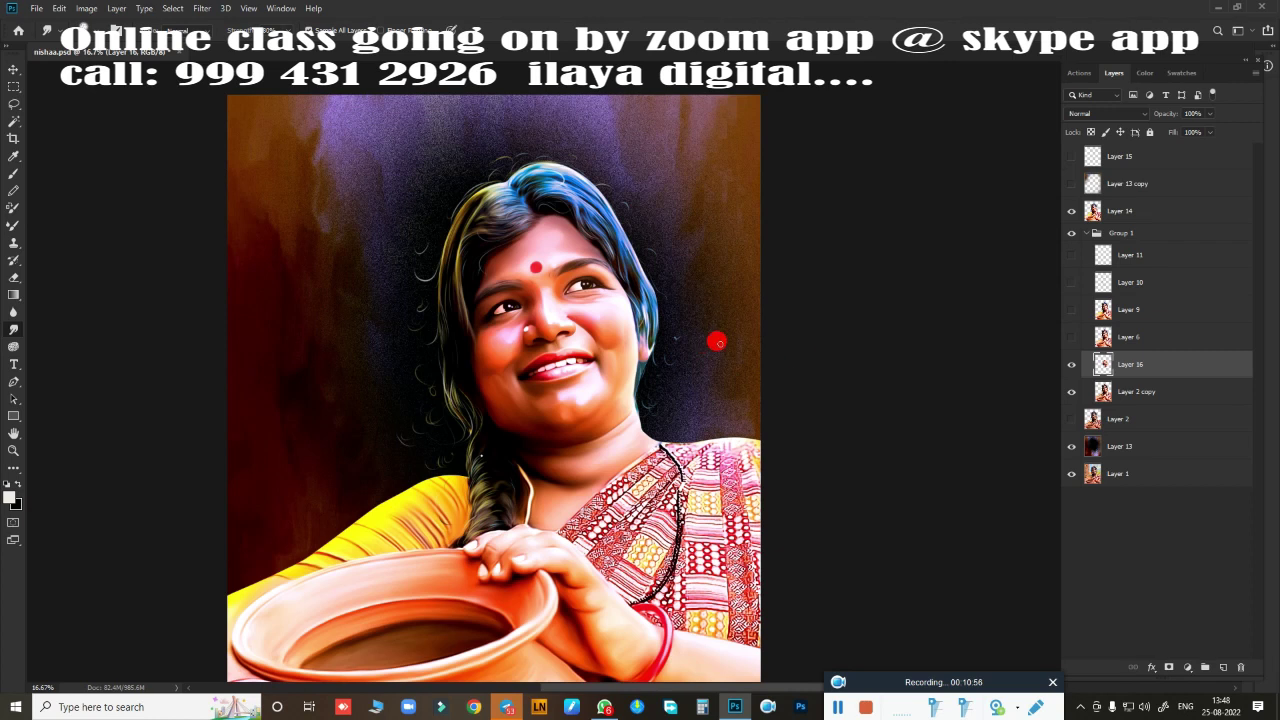
pyautogui.moveTo(716, 342); pyautogui.dragTo(903, 243)
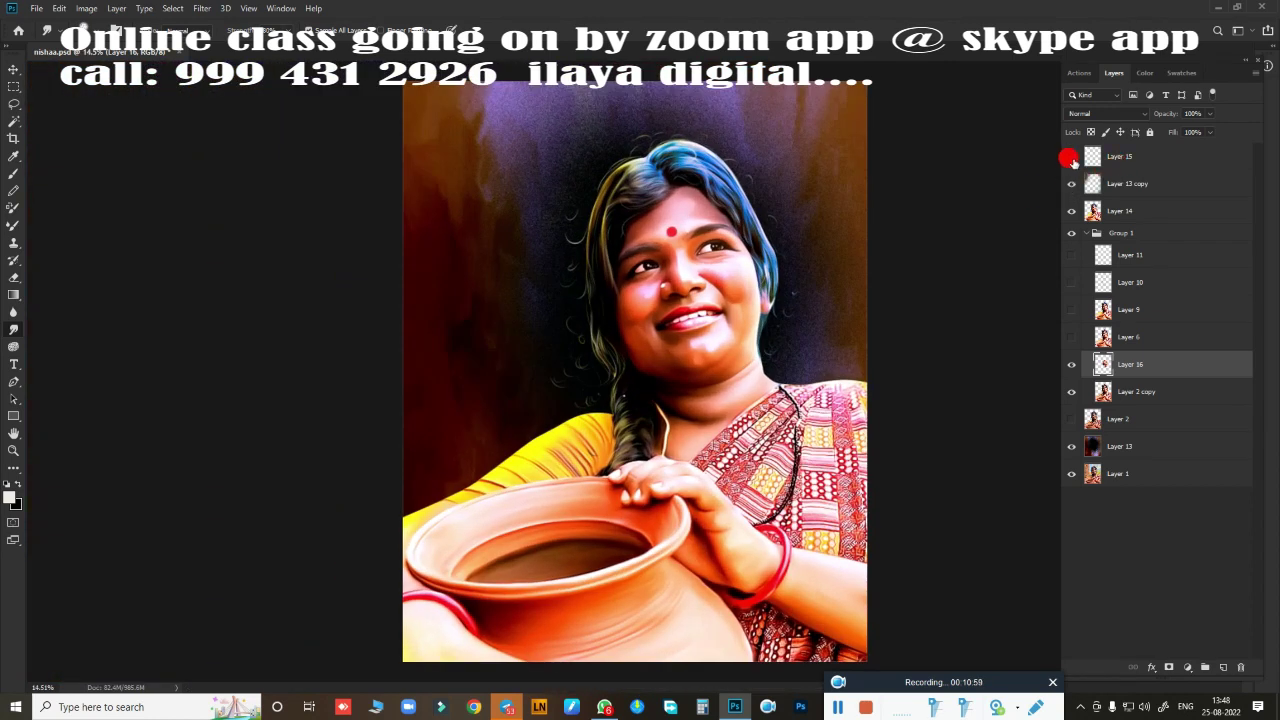
pyautogui.click(1071, 157)
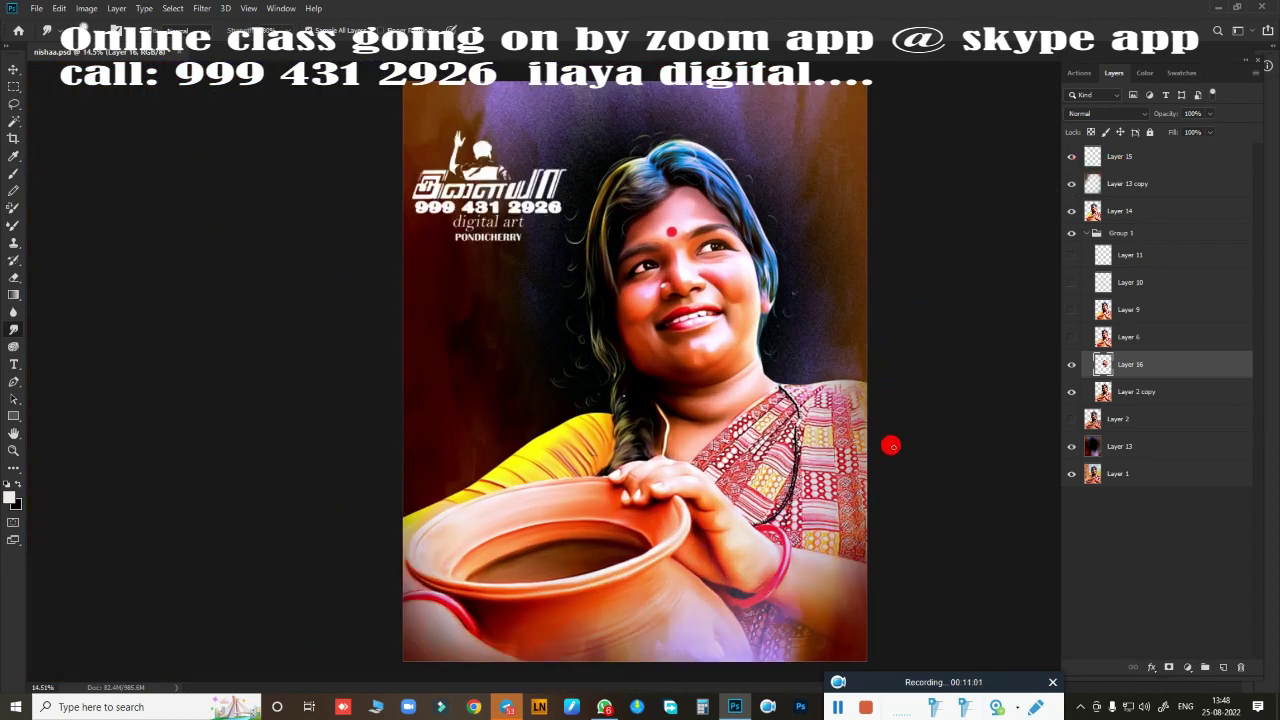